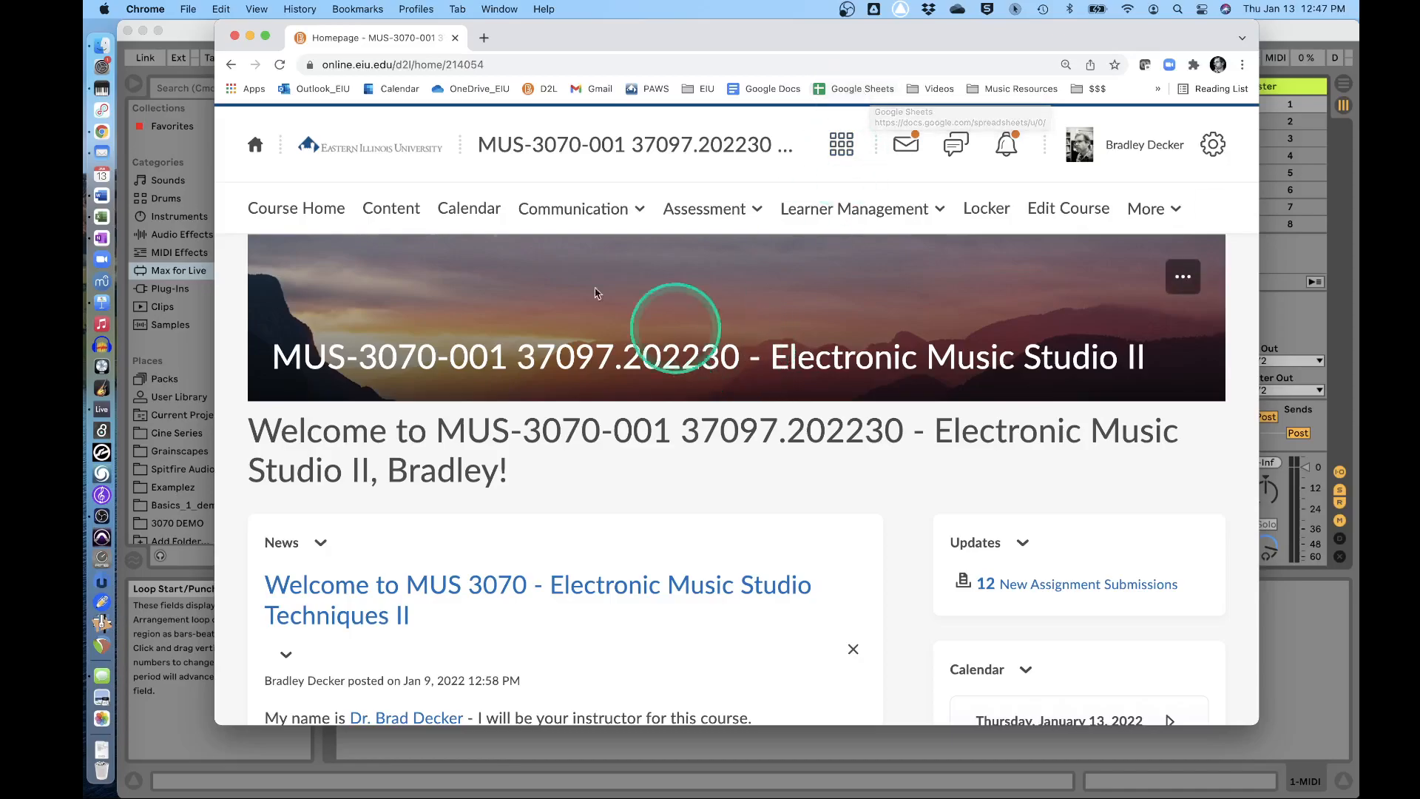
Open the course content and read the Week 1 Study Guide and Week 1 Assignment instructions
left_click(388, 210)
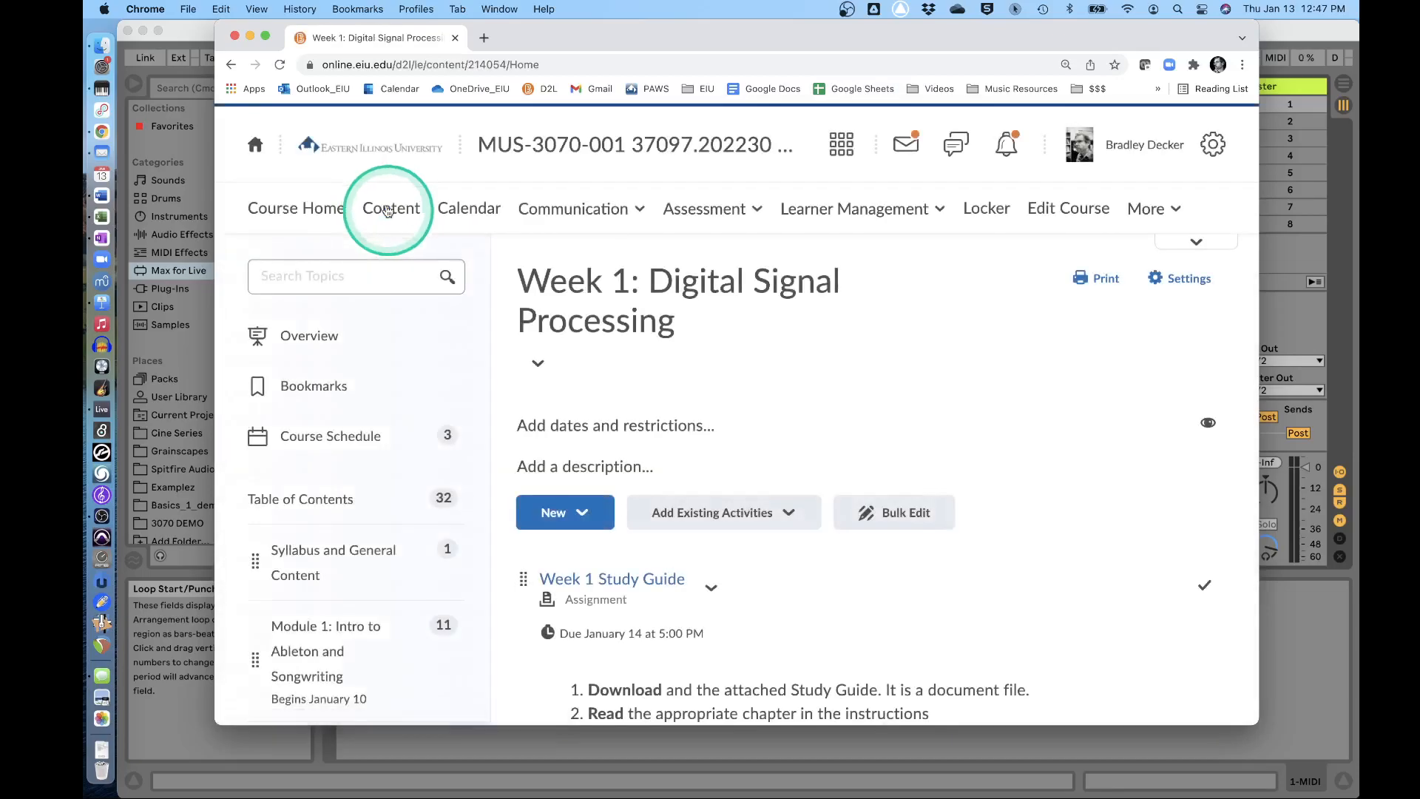
scroll(805, 629, "down", 2)
scroll(805, 628, "down", 3)
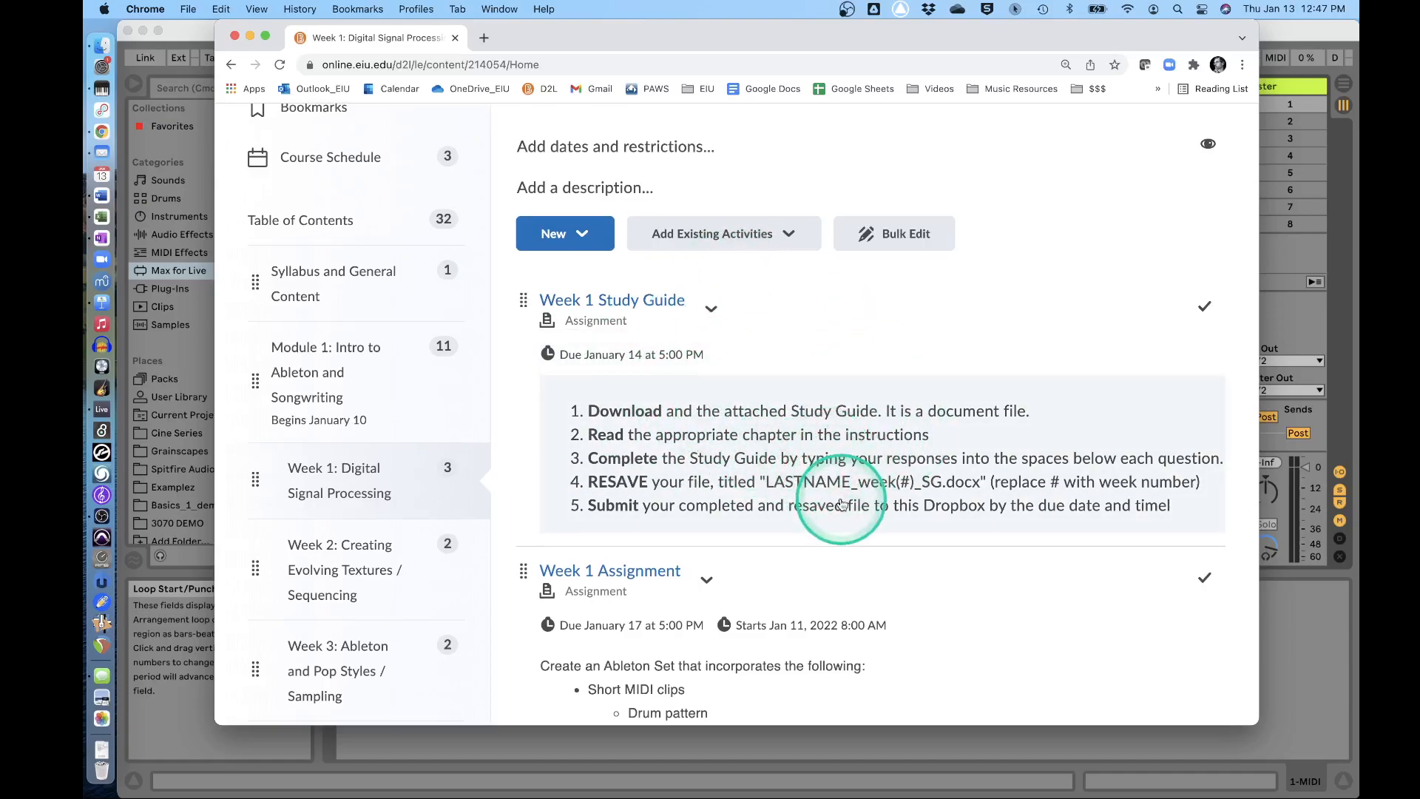
scroll(842, 505, "down", 5)
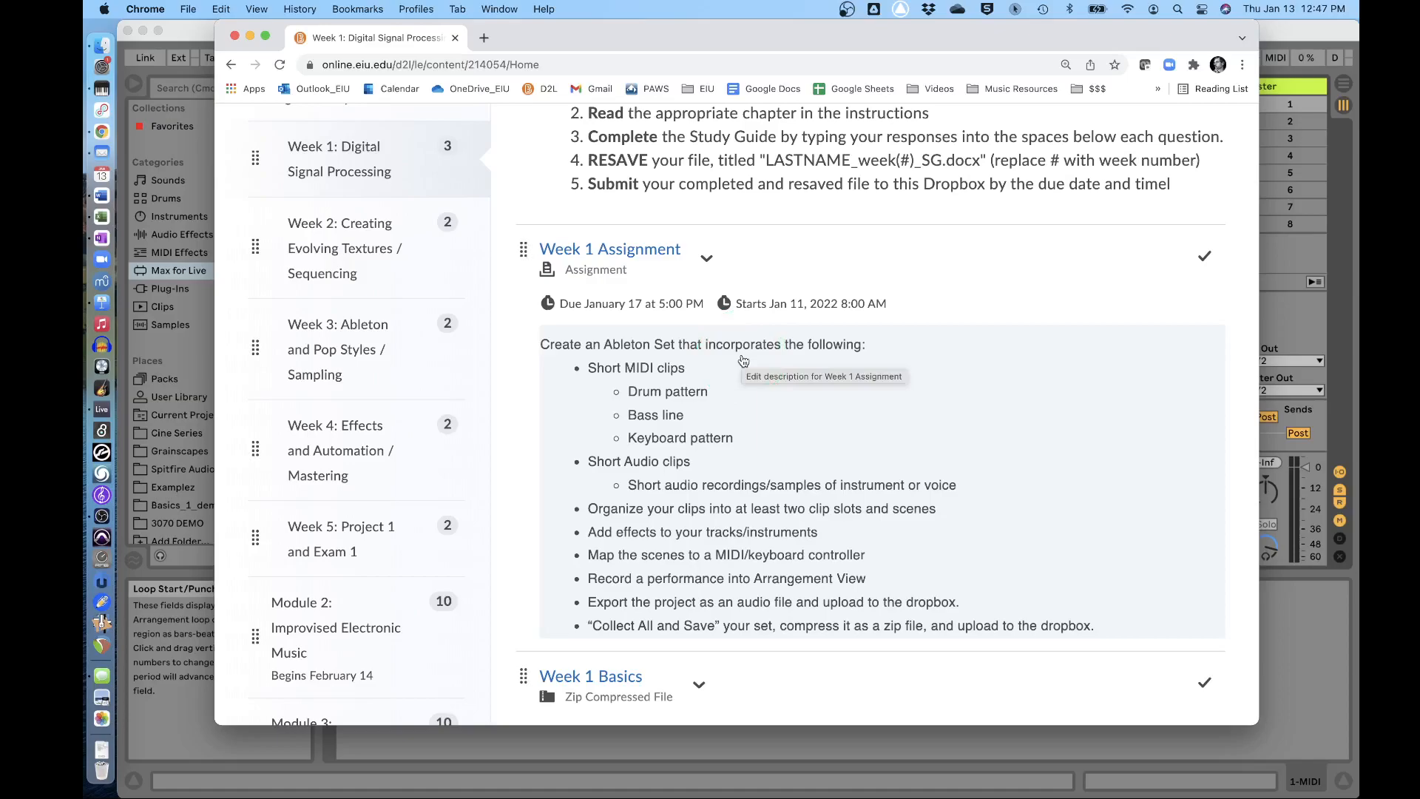
Switch to Ableton Live and show the set in Arrangement View
left_click(198, 29)
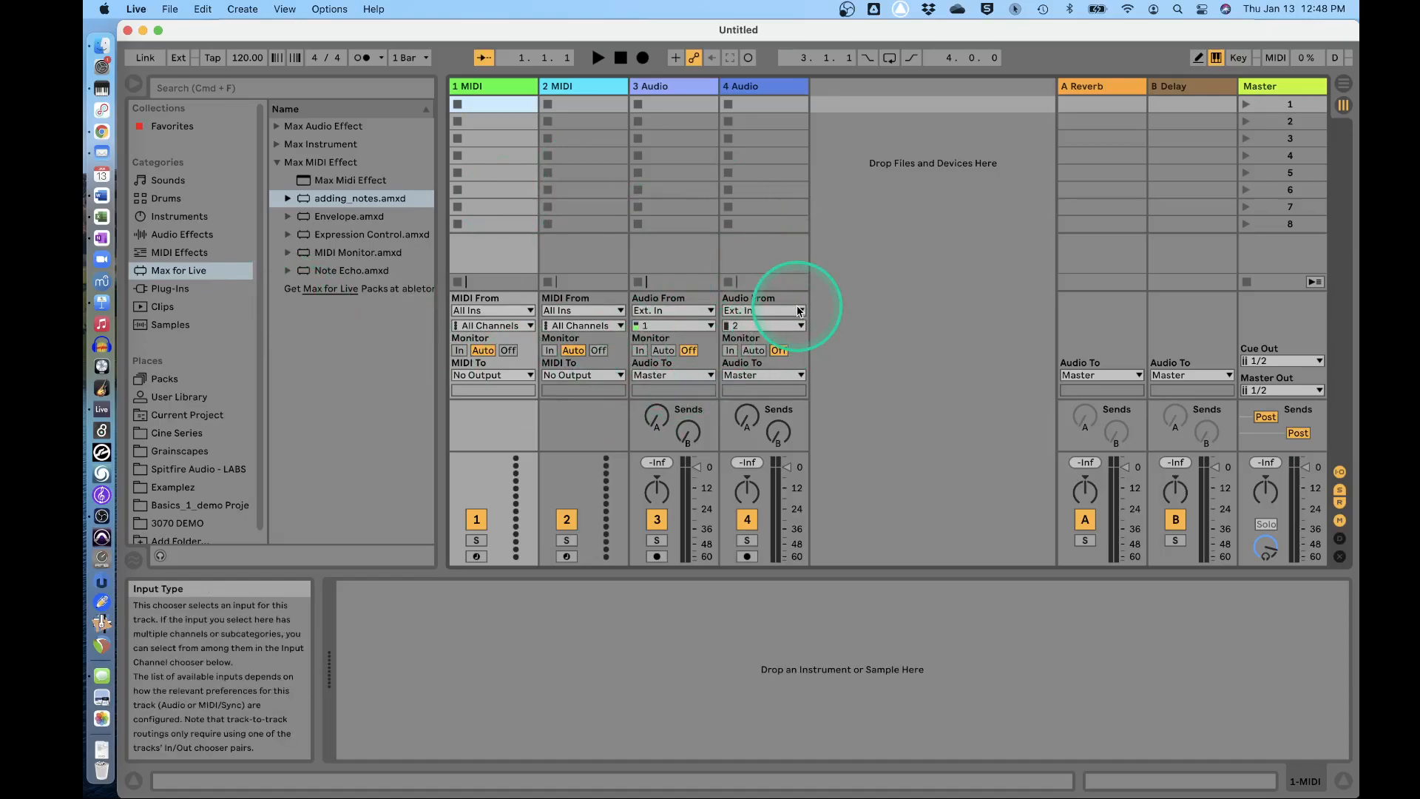
key("Tab")
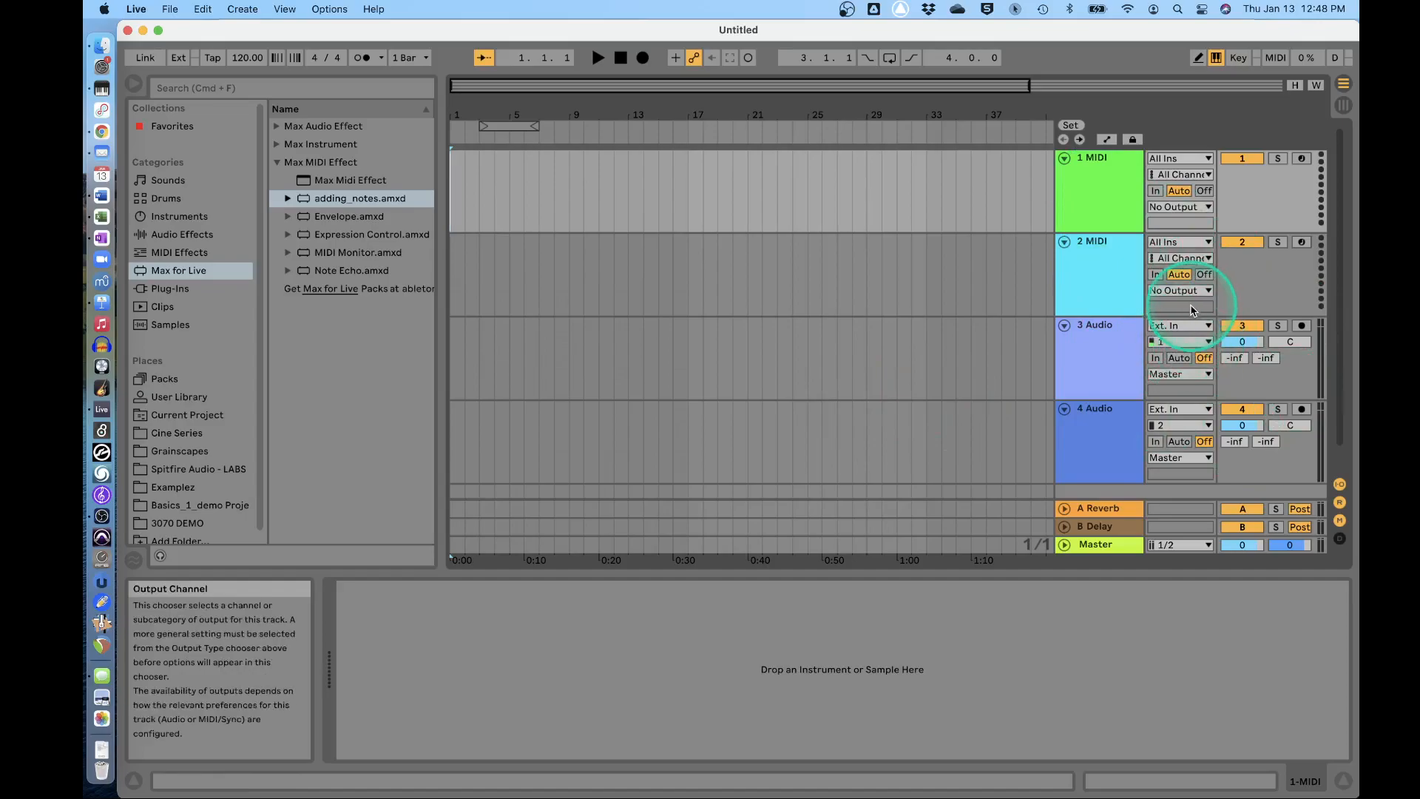
Toggle the display of the tracks' In/Out section and the return tracks off and back on
left_click(1341, 485)
left_click(1340, 486)
left_click(1340, 485)
left_click(1340, 485)
left_click(1340, 503)
left_click(1340, 503)
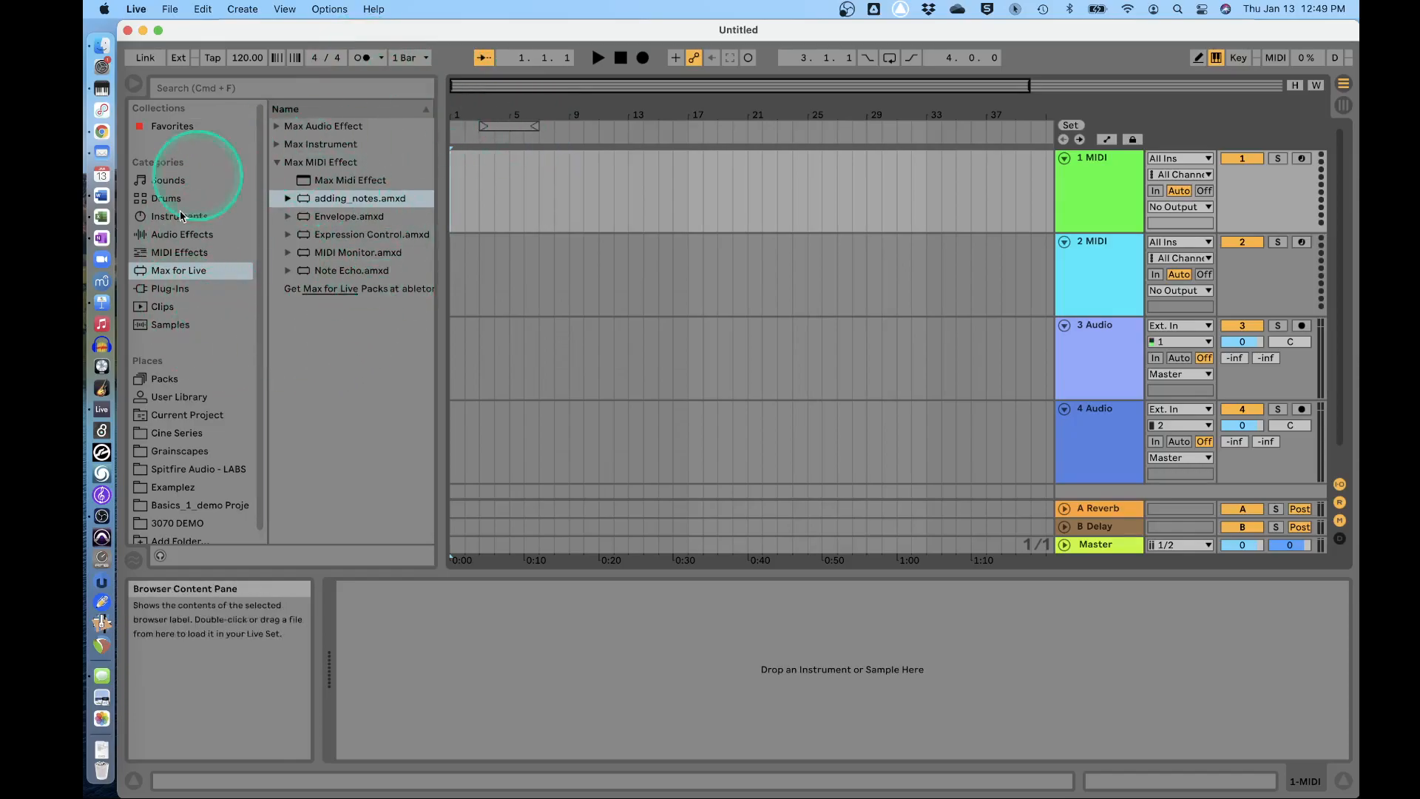
Switch to Chrome and locate the Week 1 Basics zip file on the course content page
left_click(102, 131)
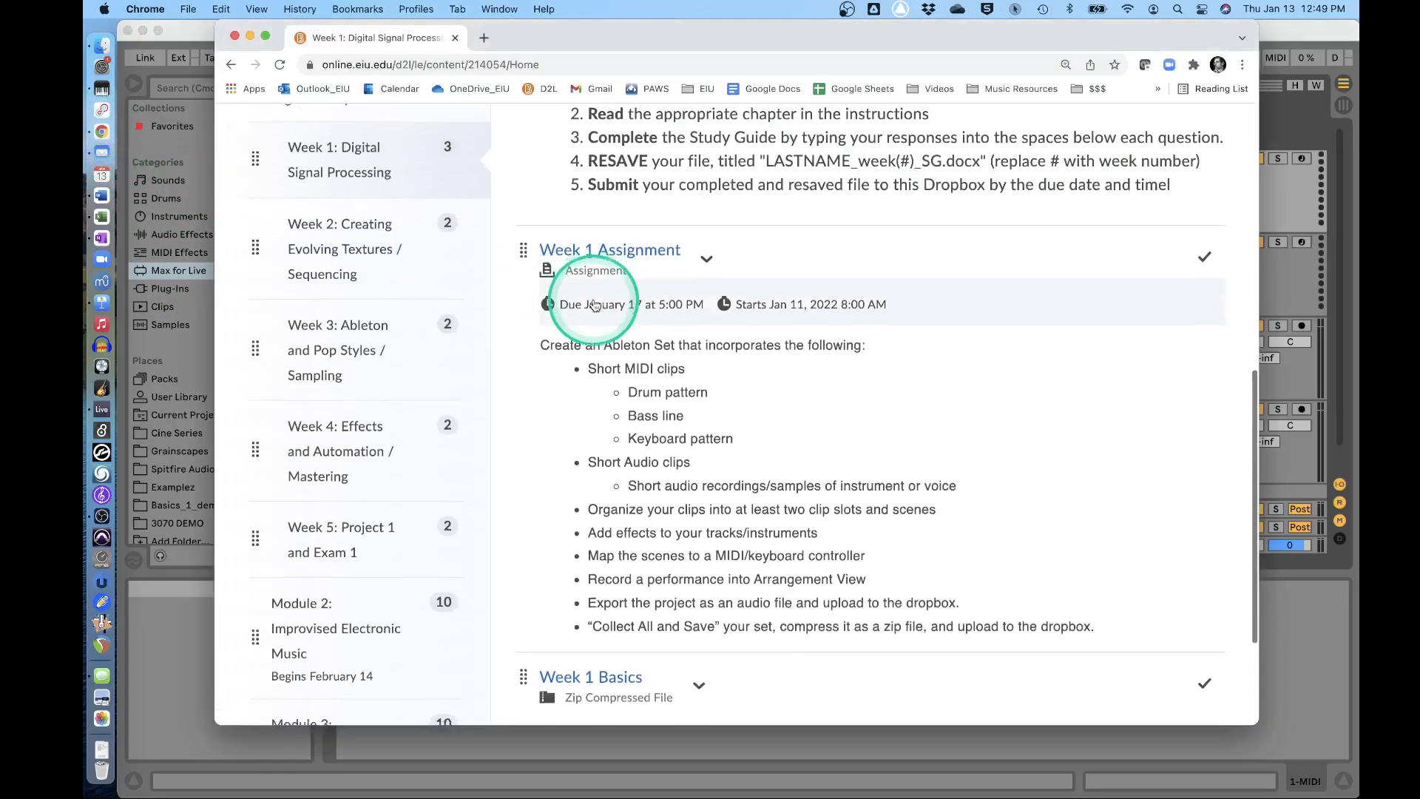
scroll(592, 307, "down", 3)
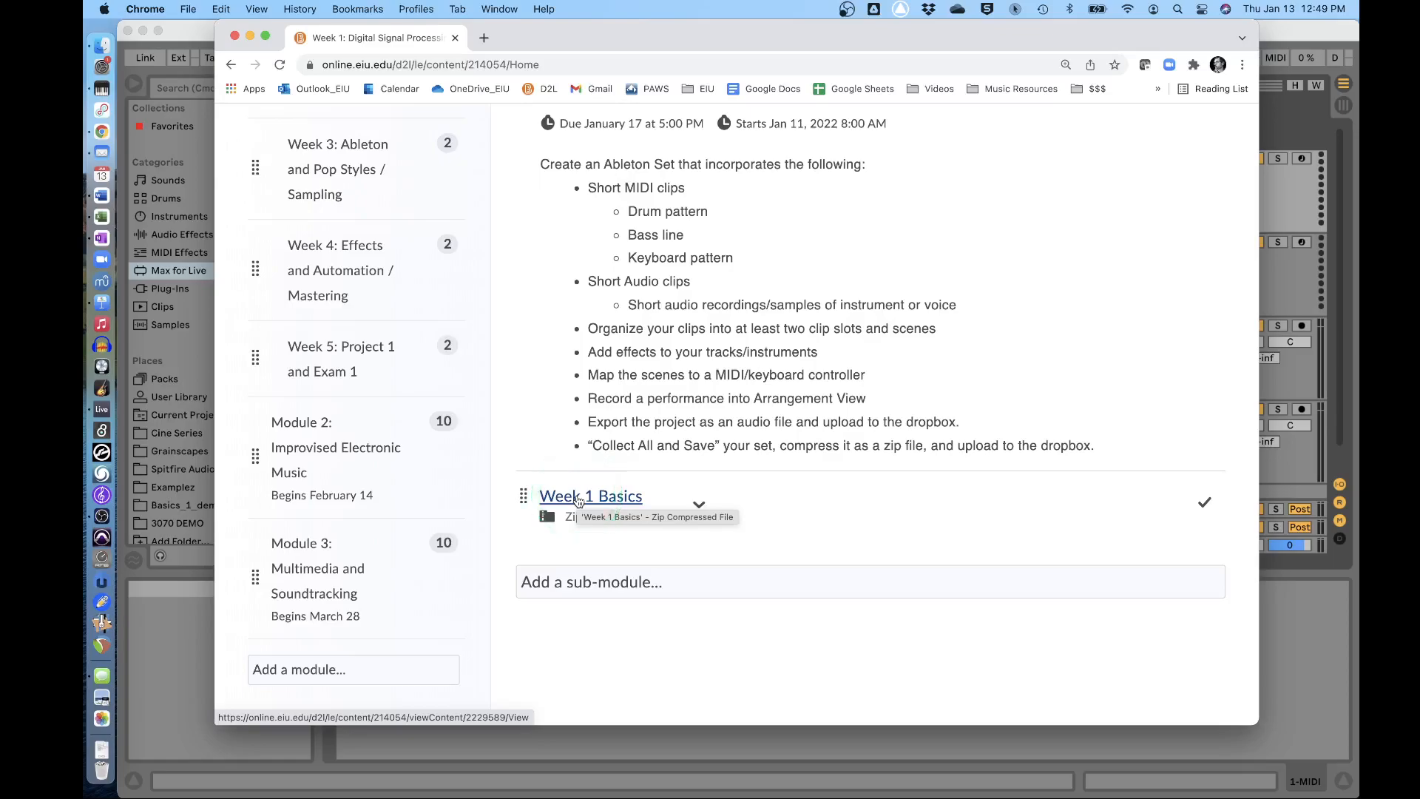
Switch back to Ableton Live and add the 3070 DEMO folder to the browser's Places
left_click(198, 34)
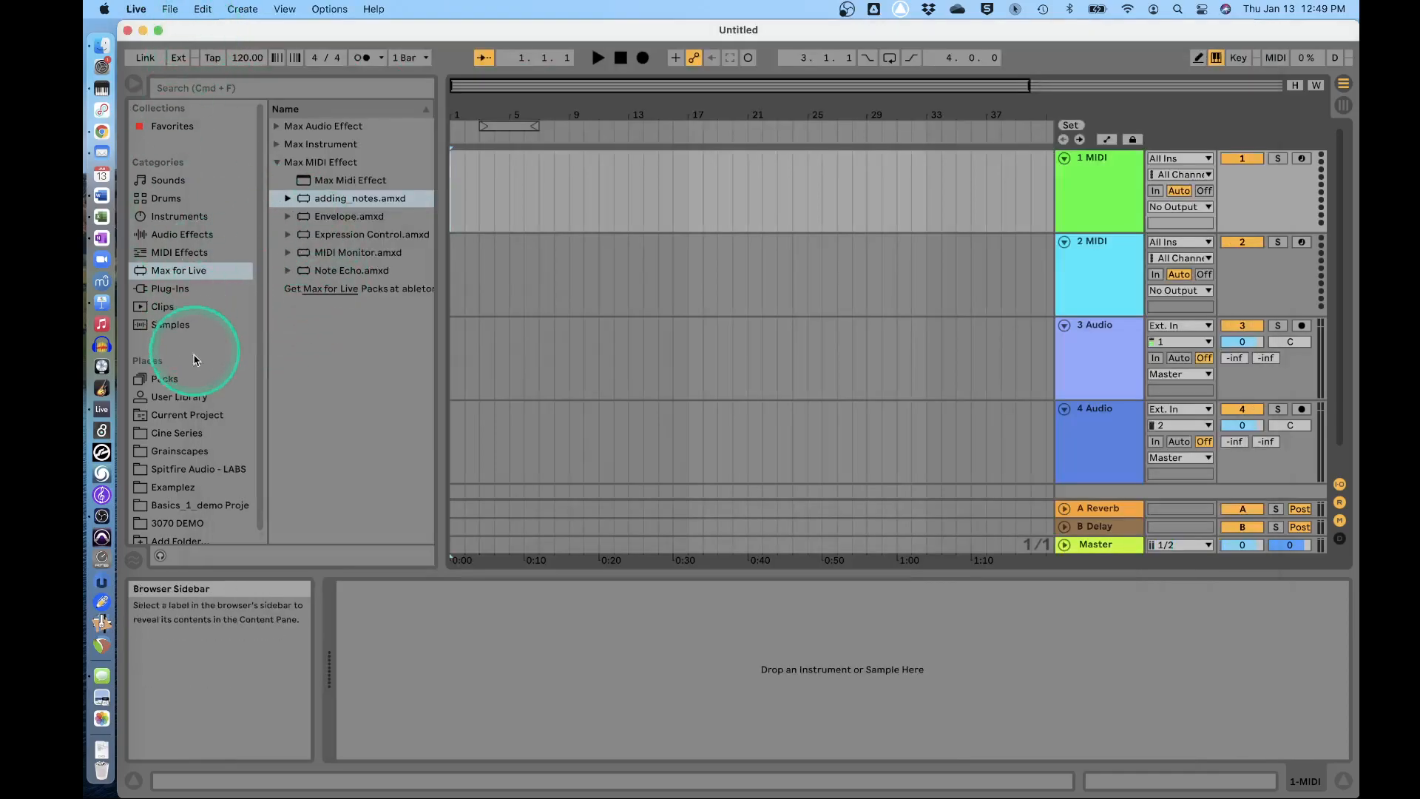
scroll(191, 476, "down", 1)
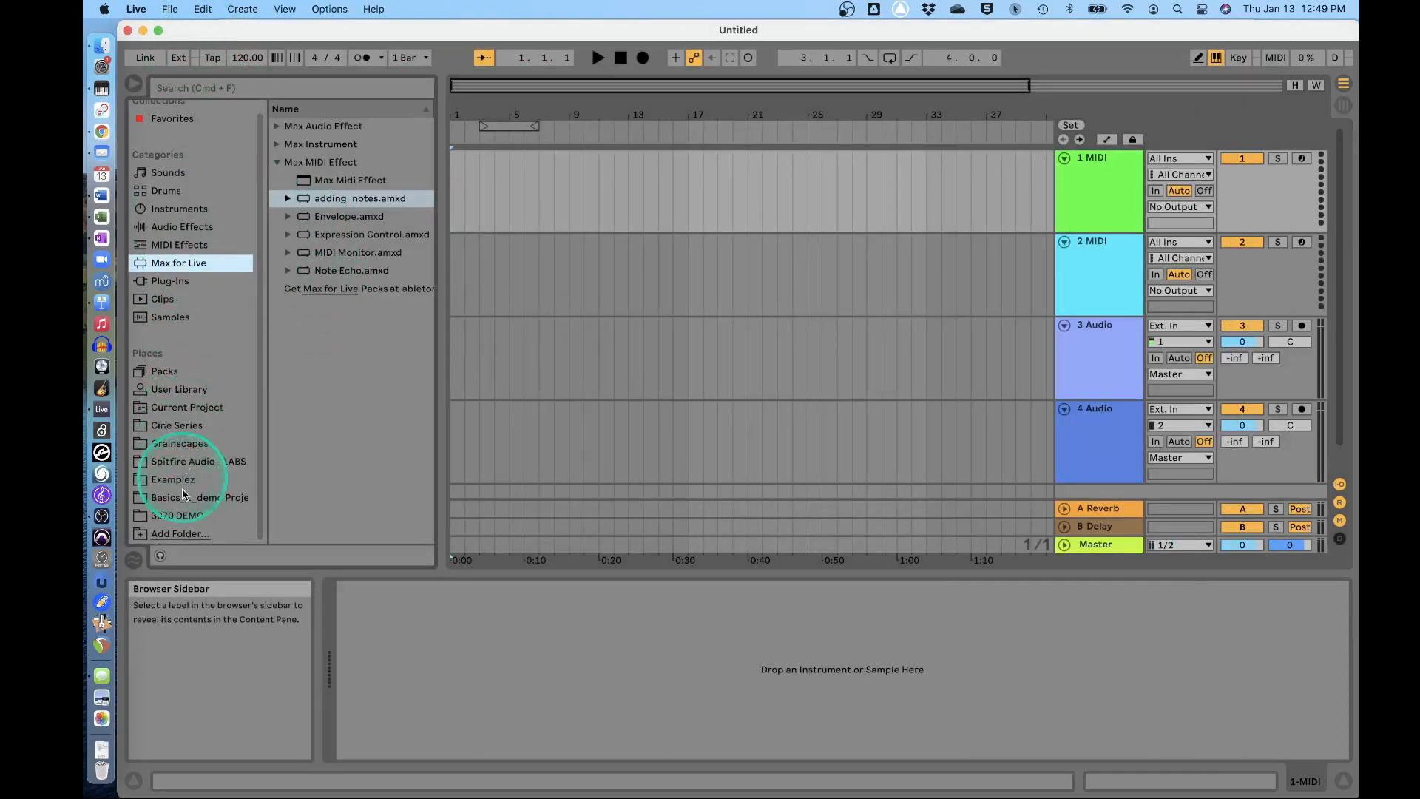
left_click(178, 536)
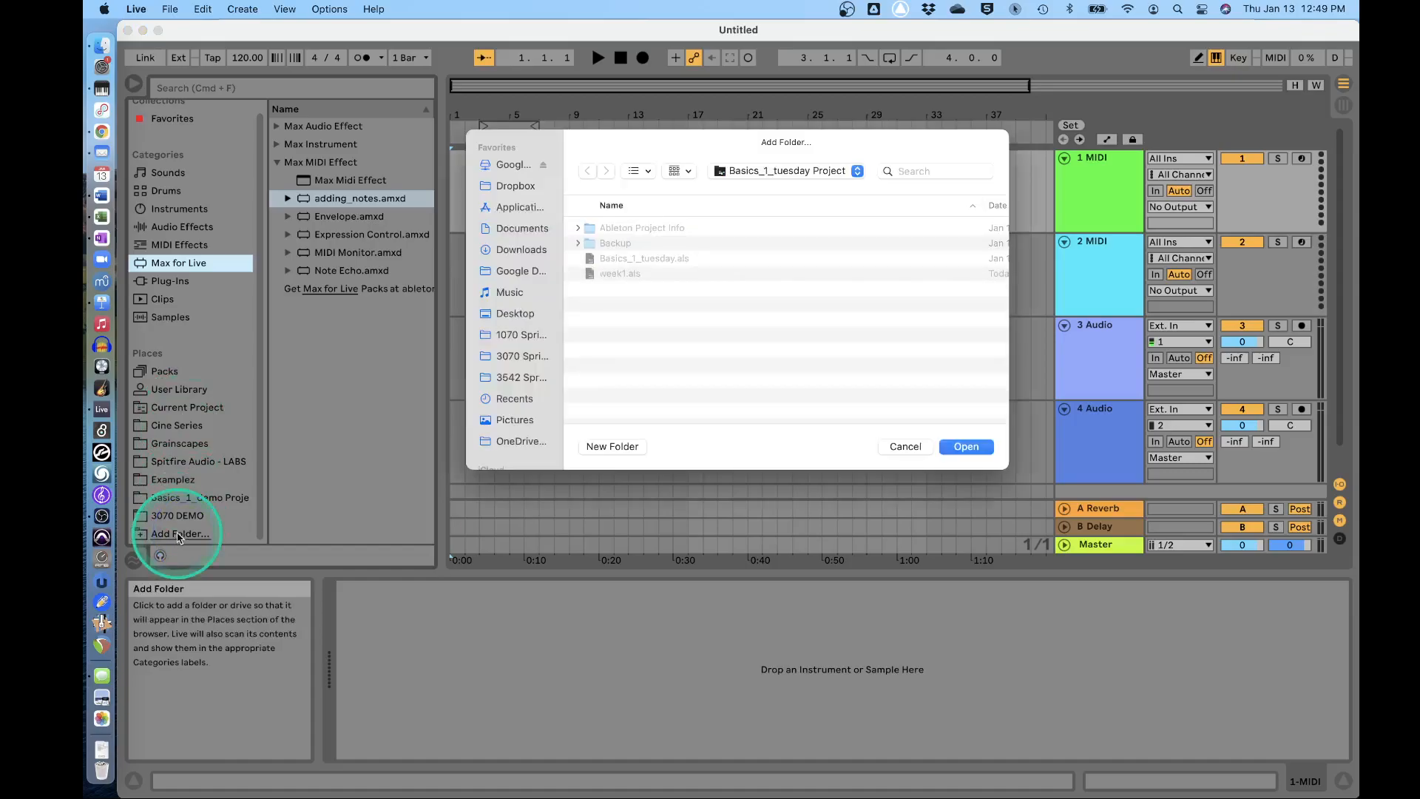
left_click(777, 173)
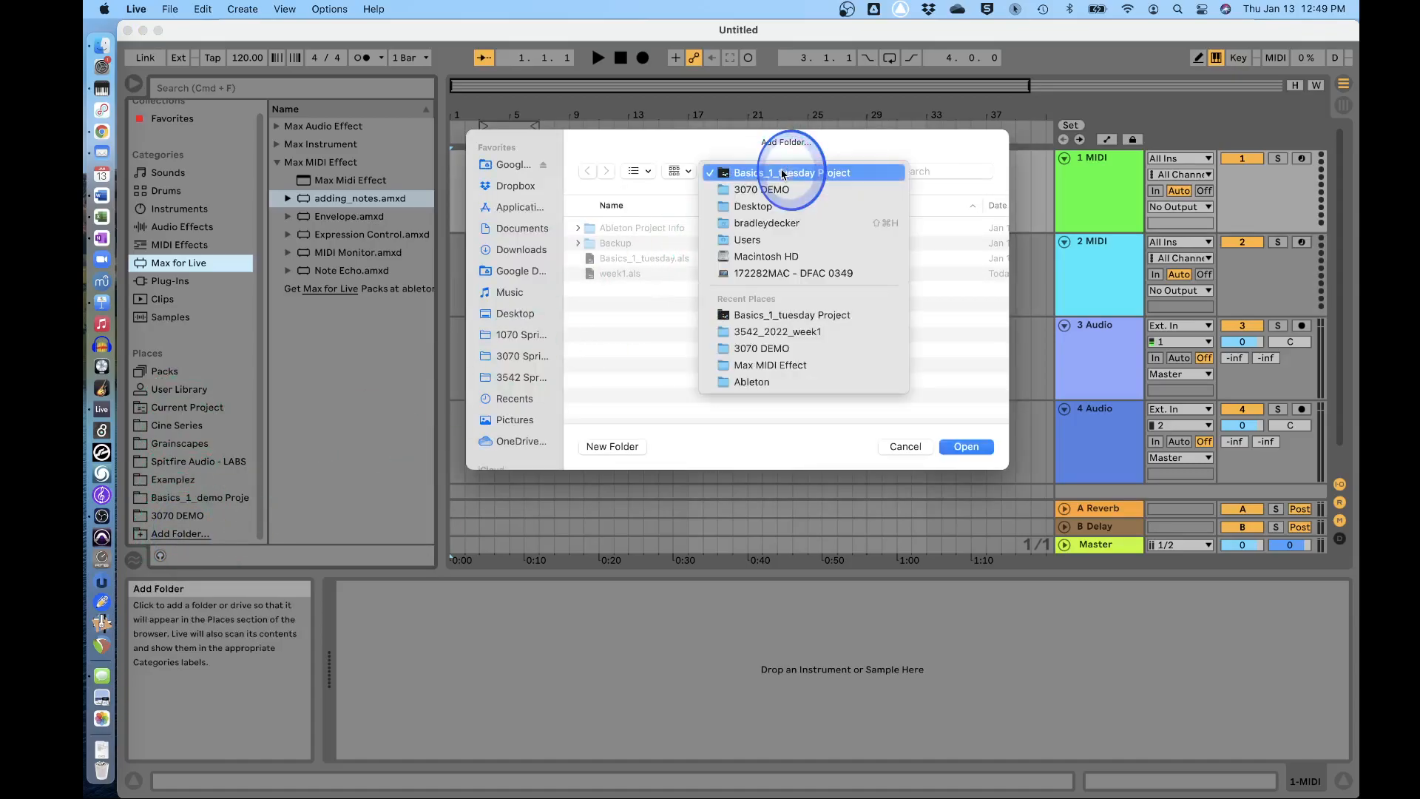
left_click(777, 189)
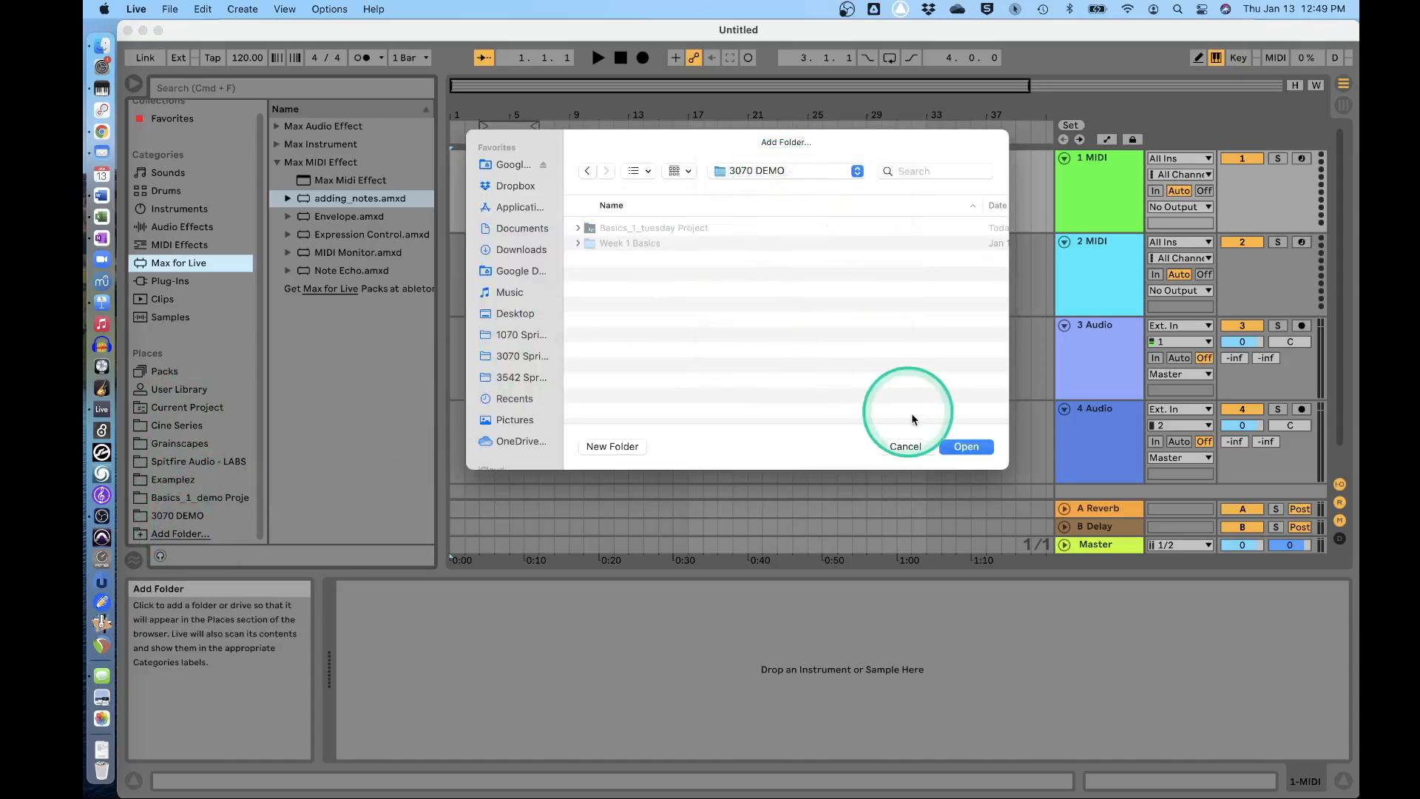
left_click(966, 447)
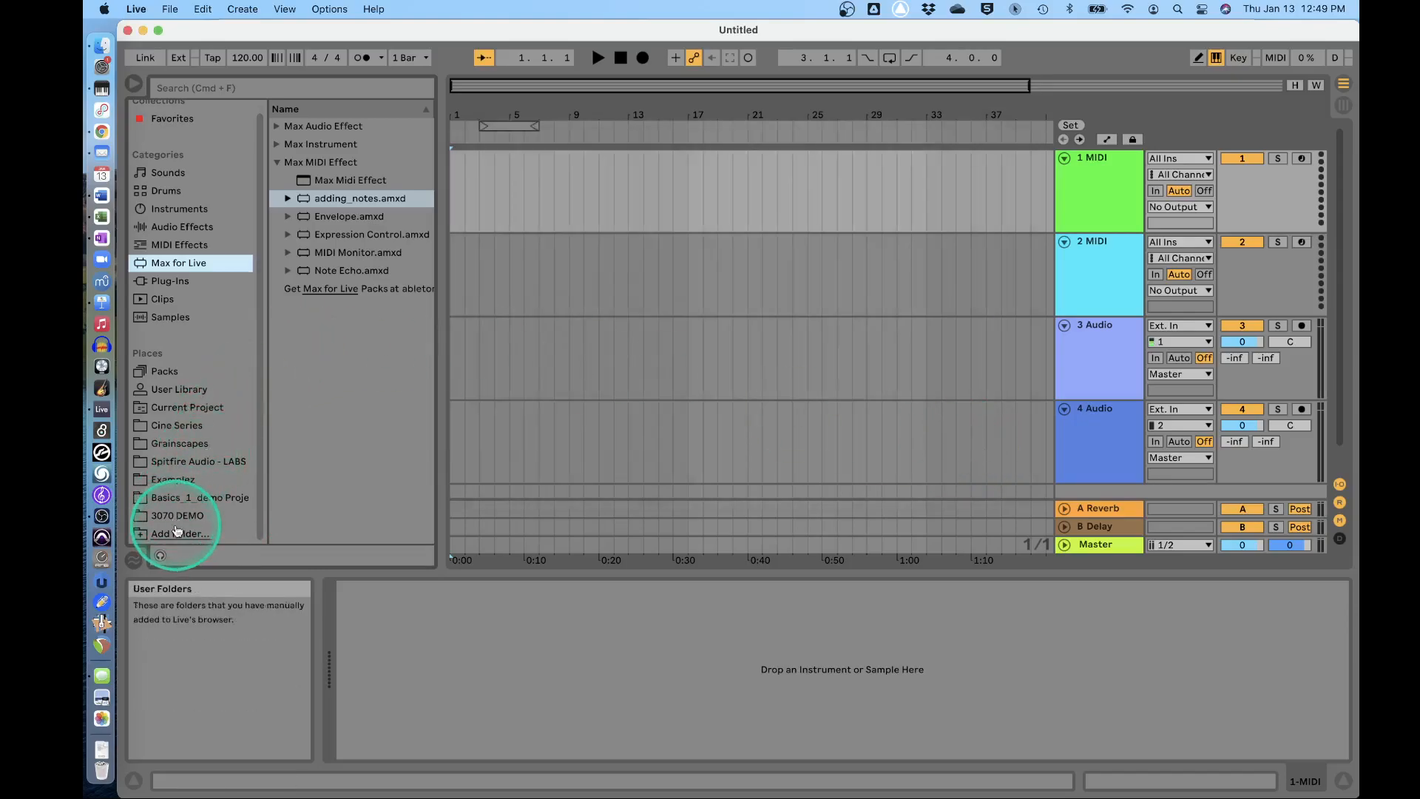
Open the set Basics_1.als from the Basics Project inside 3070 DEMO's Week 1 Basics folder
left_click(178, 517)
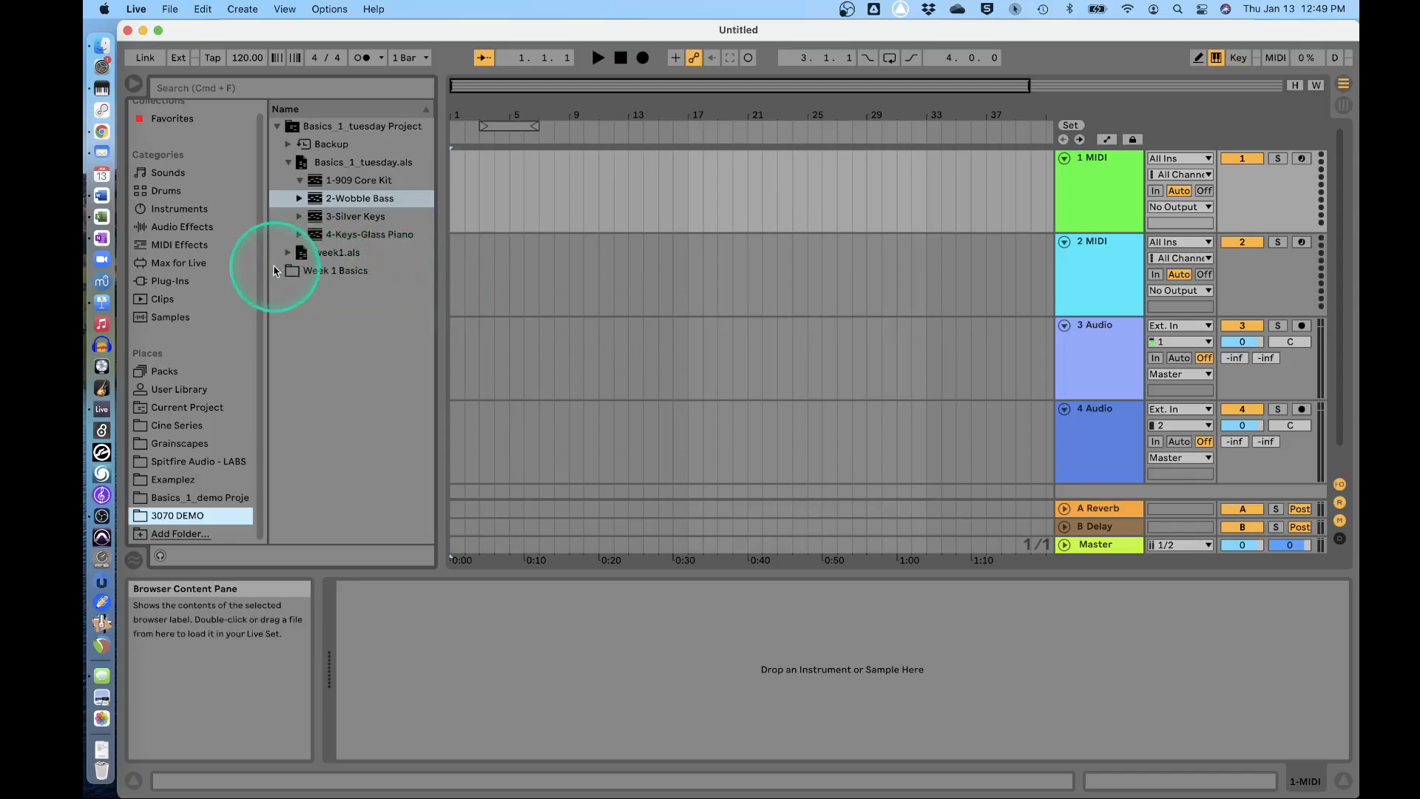
left_click(274, 271)
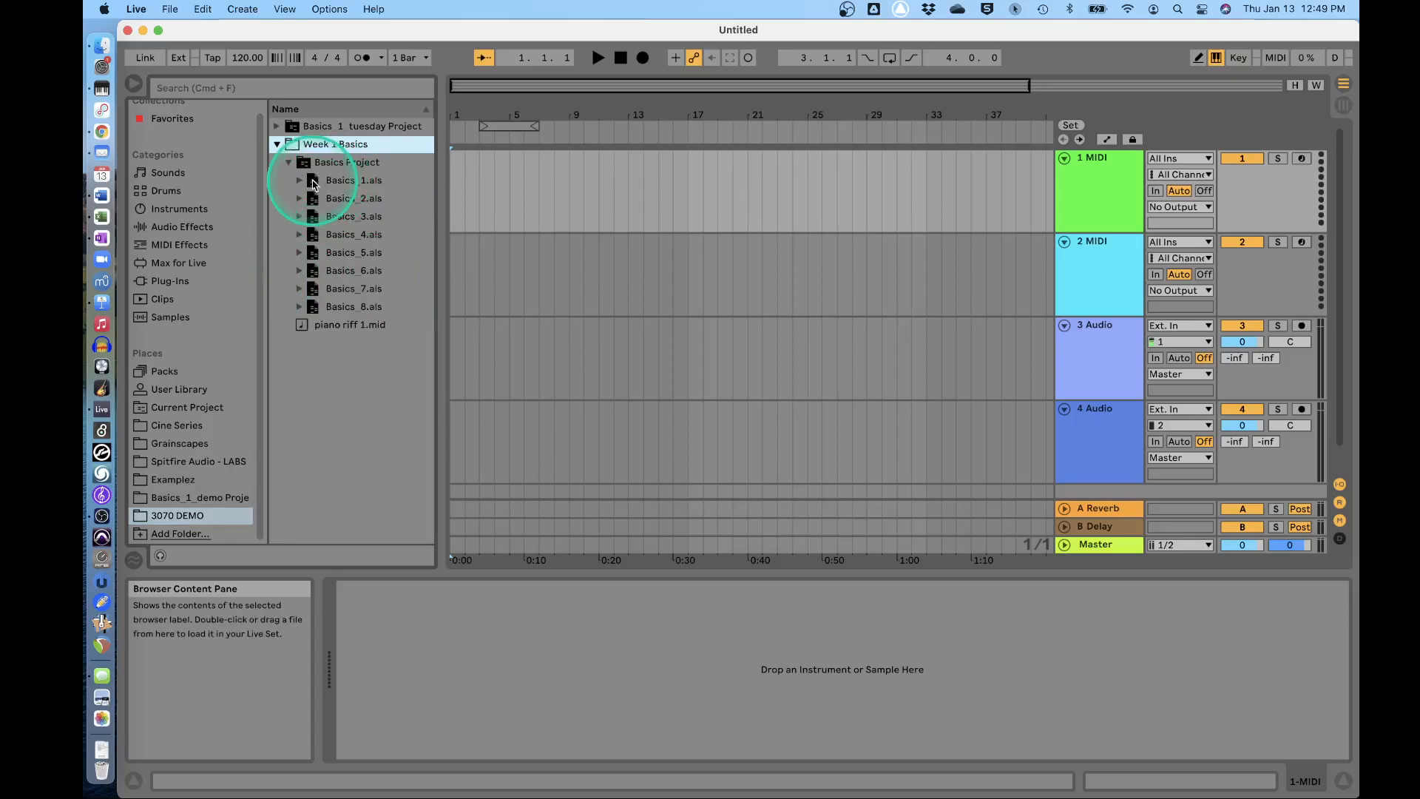
double_click(312, 182)
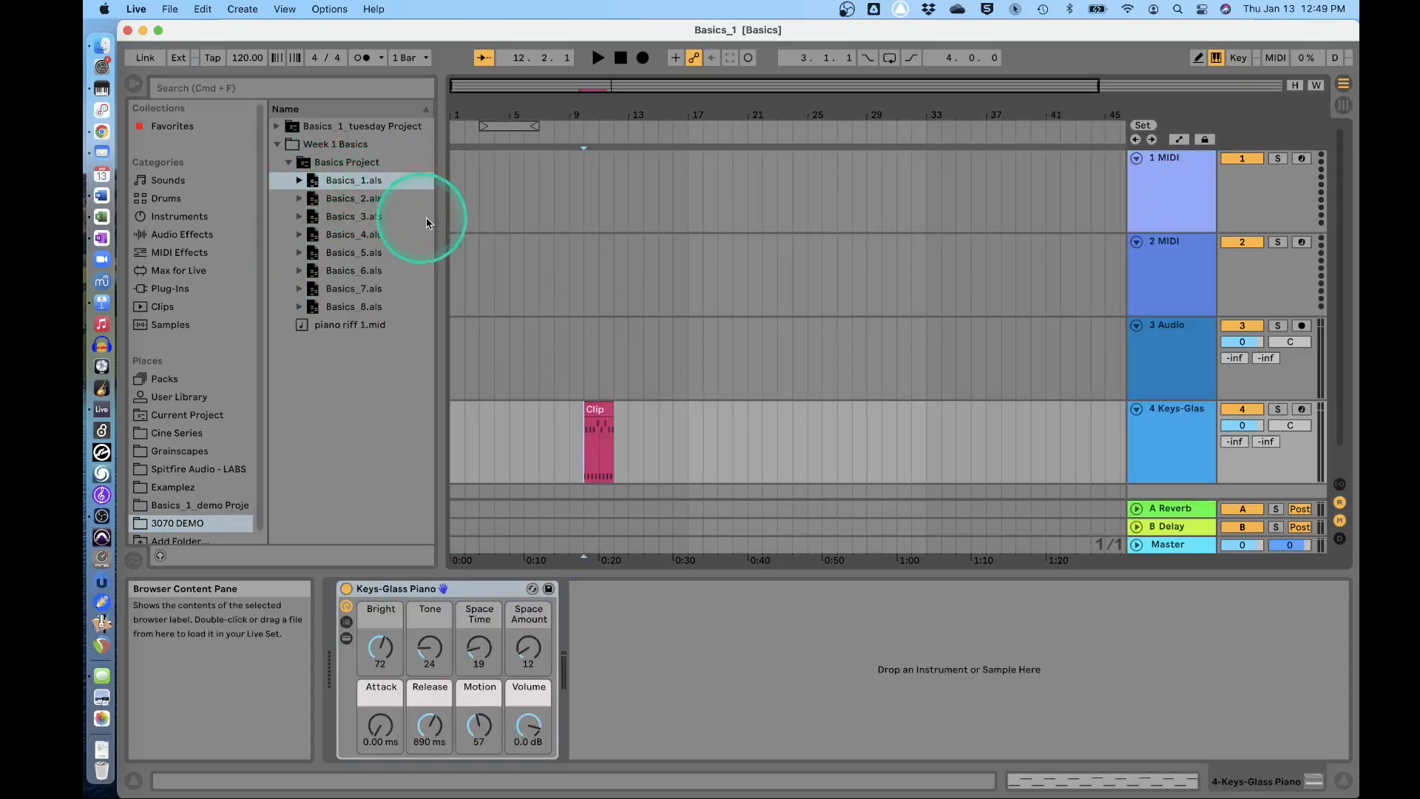
Play the Keys-Glass track's MIDI clip from its start at bar 10 and stop playback
left_click(586, 427)
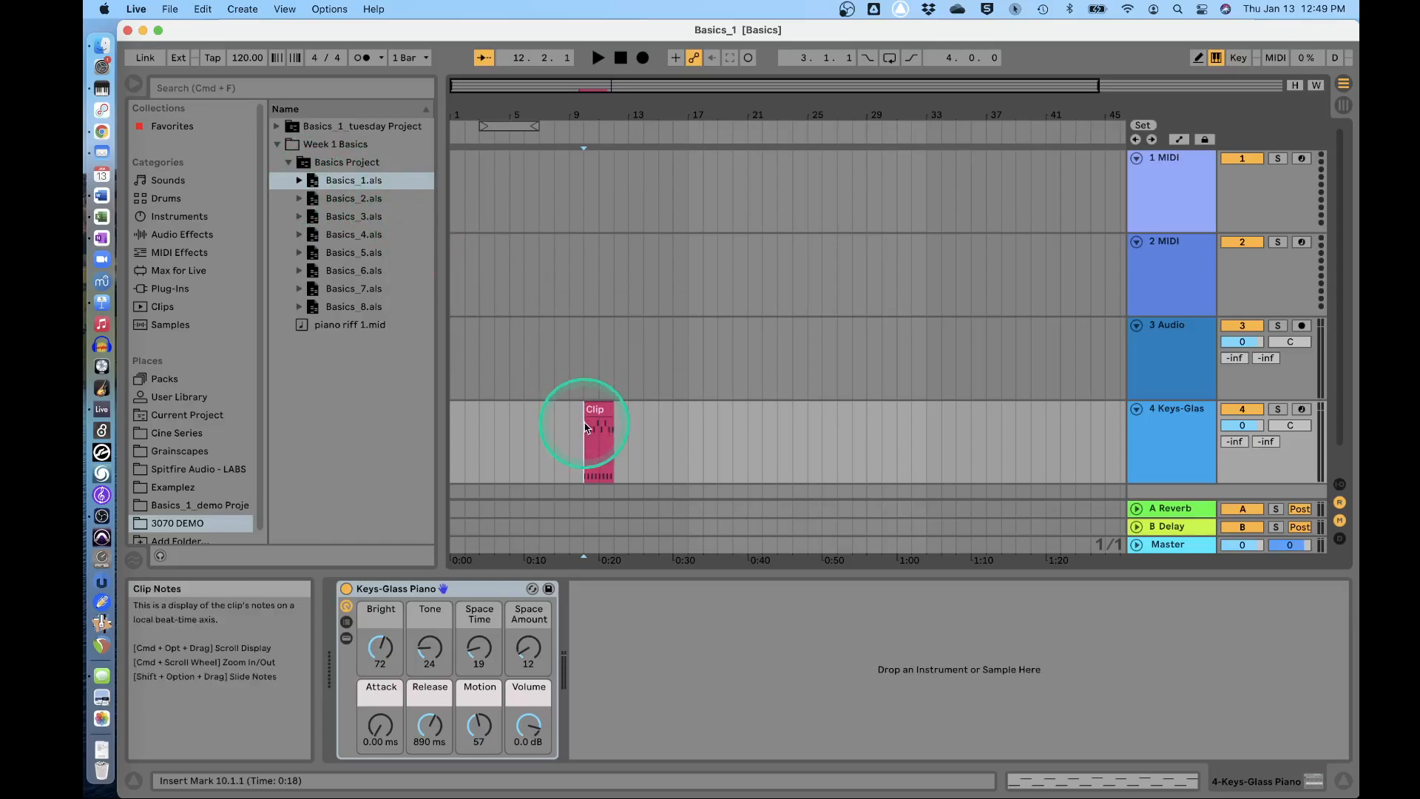
key("space")
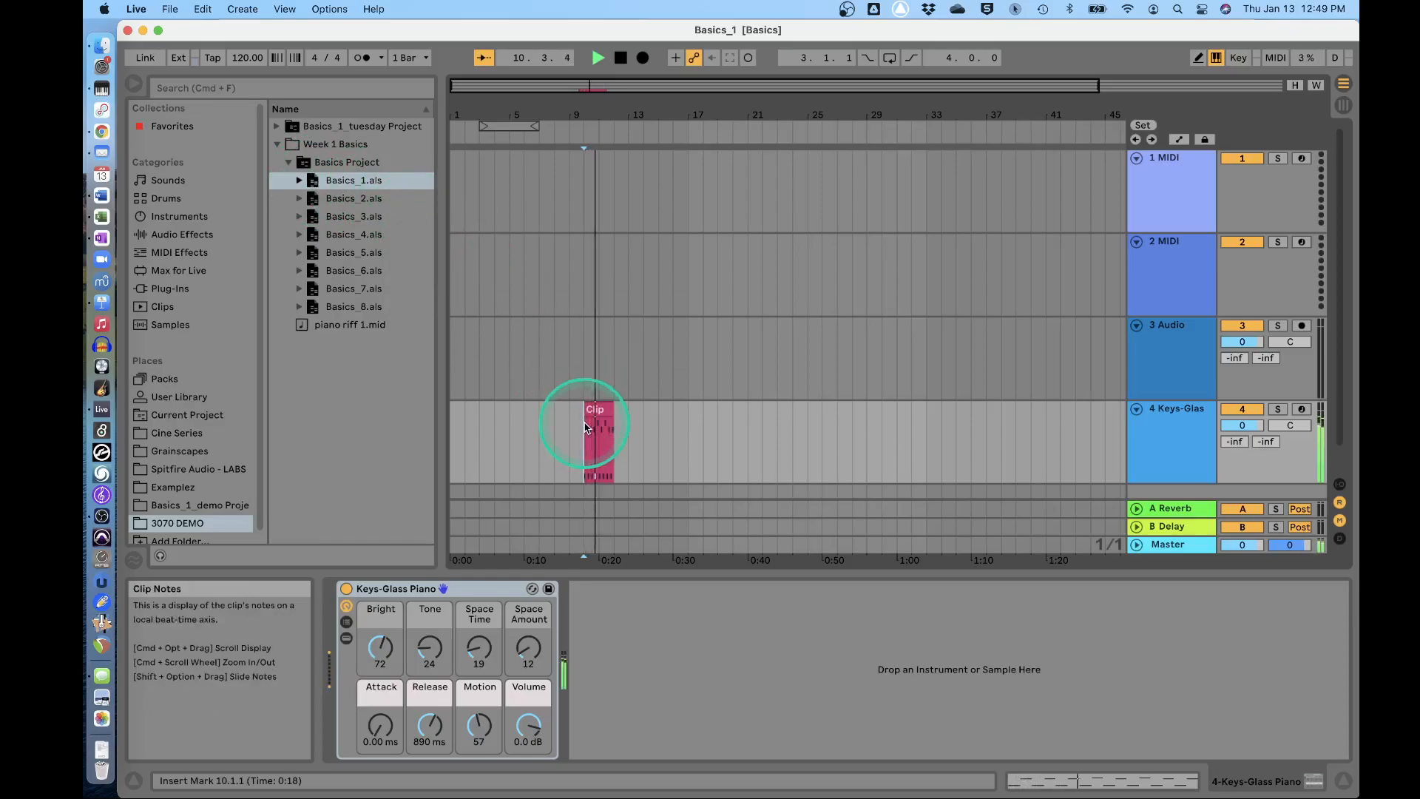
key("space")
Open the Keys-Glass track's MIDI clip in the note editor and select the track
left_click(597, 407)
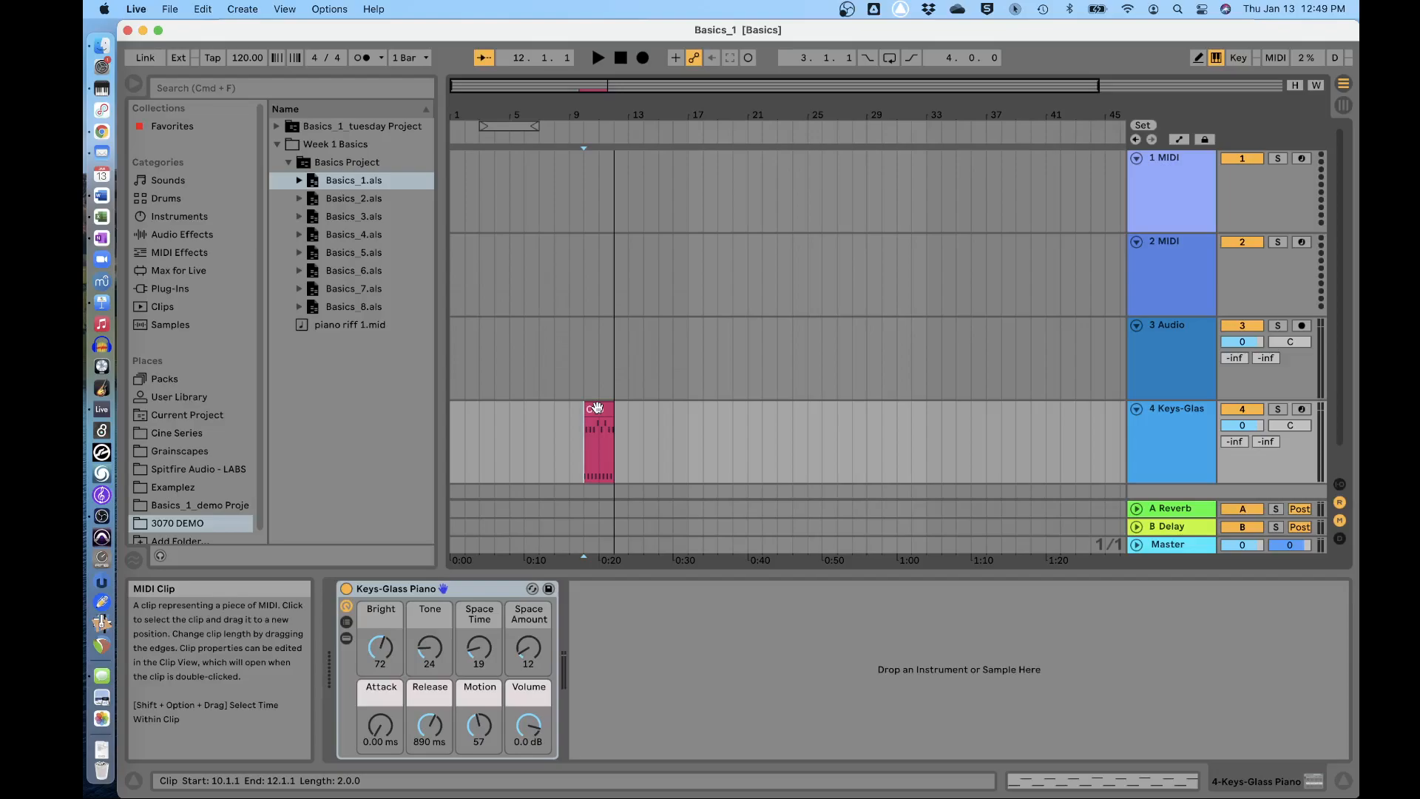
left_click(598, 409)
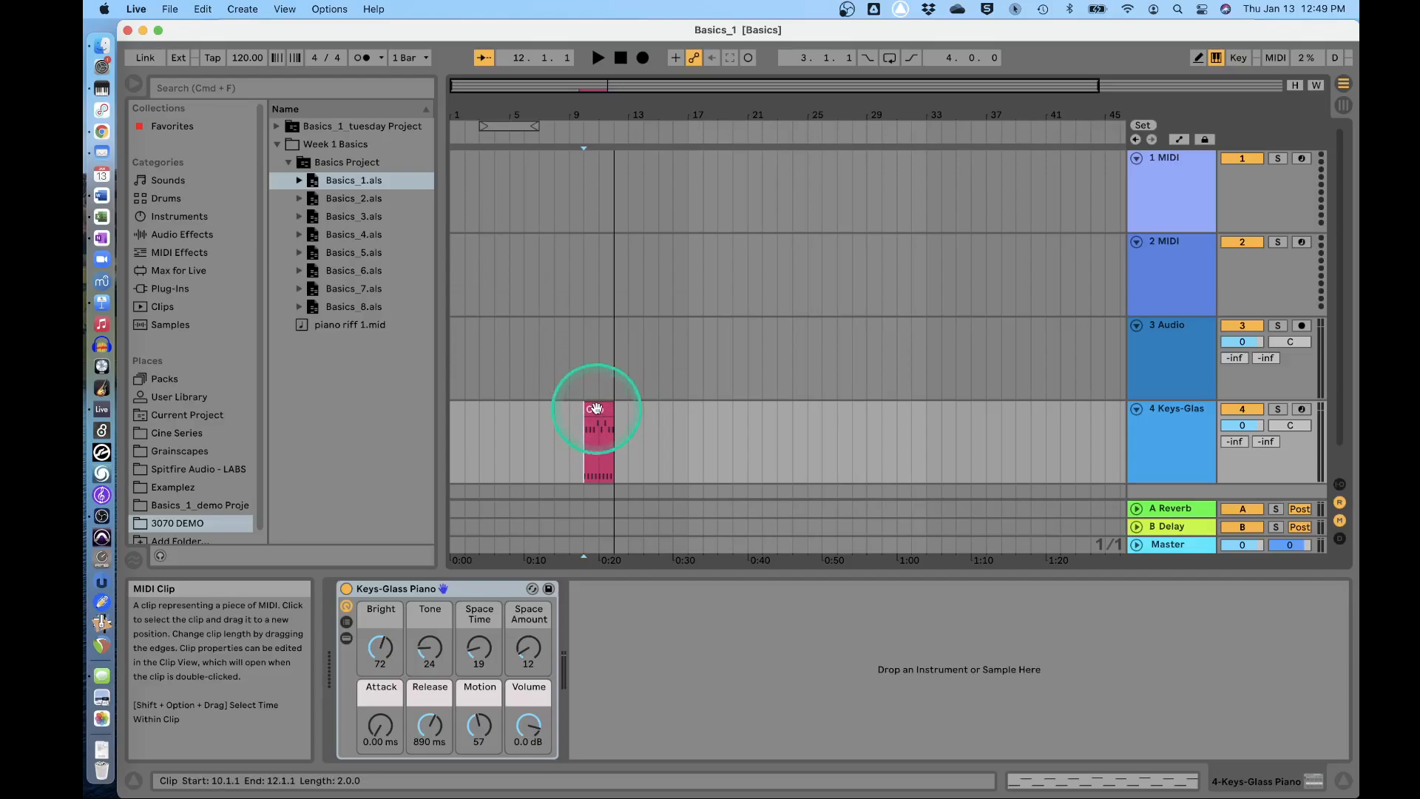
double_click(597, 408)
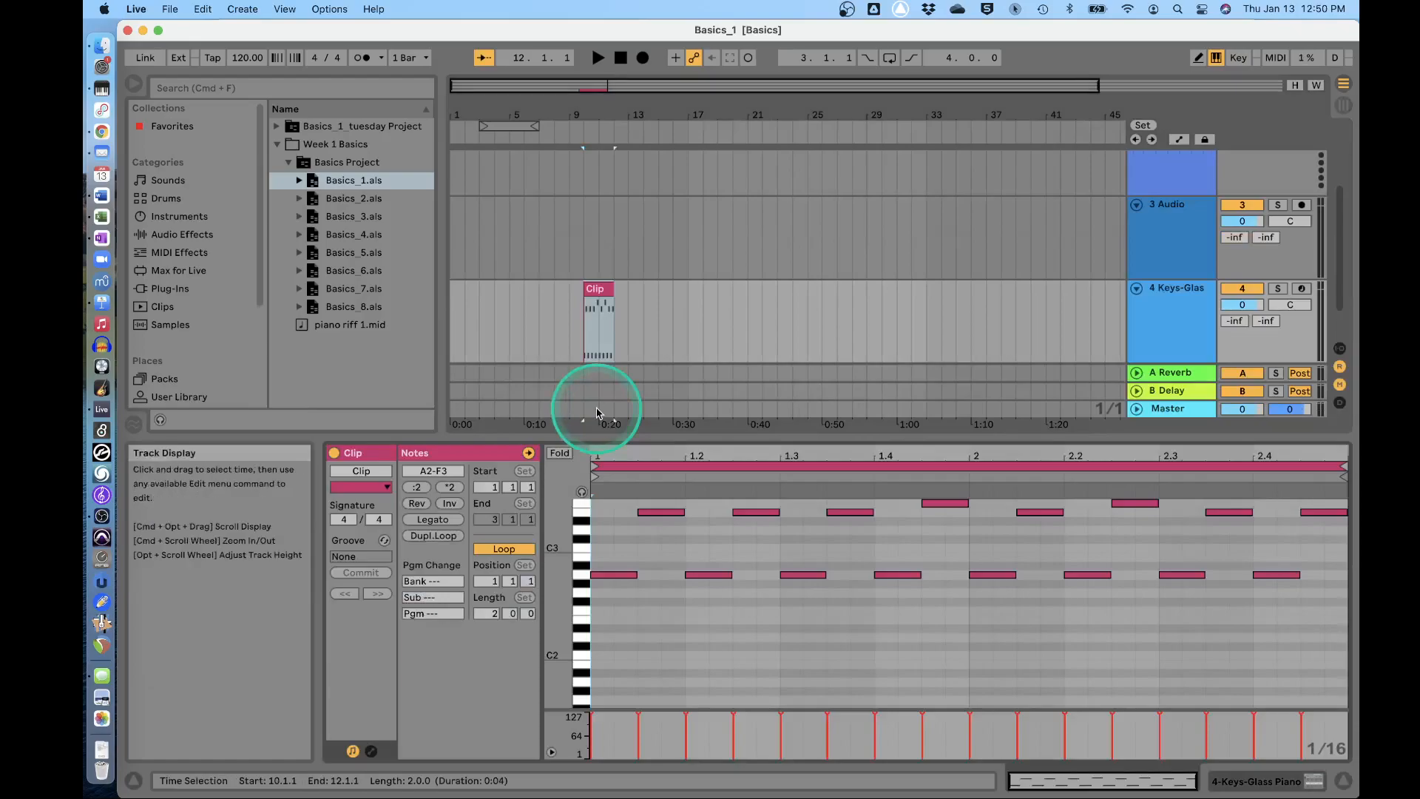
left_click(629, 534)
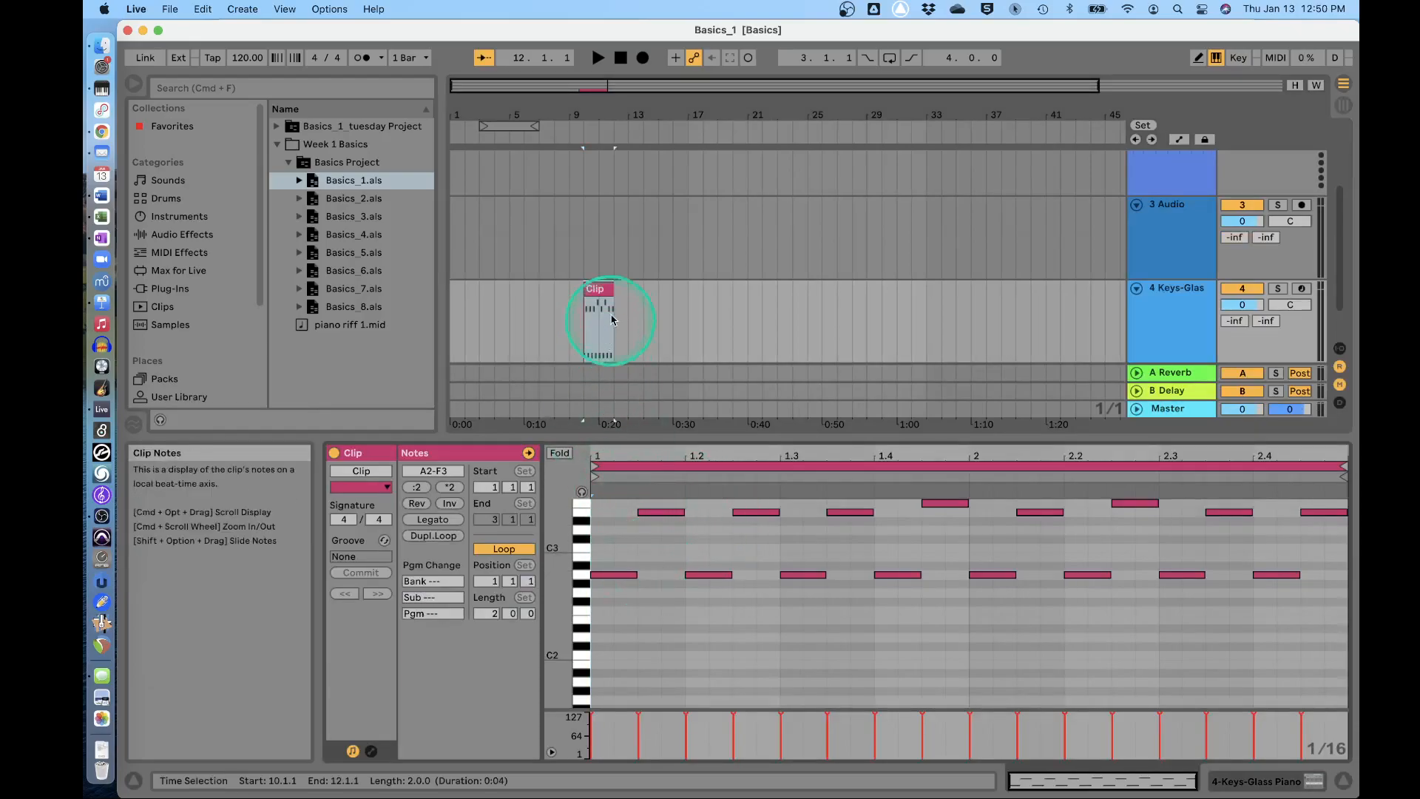
left_click(602, 289)
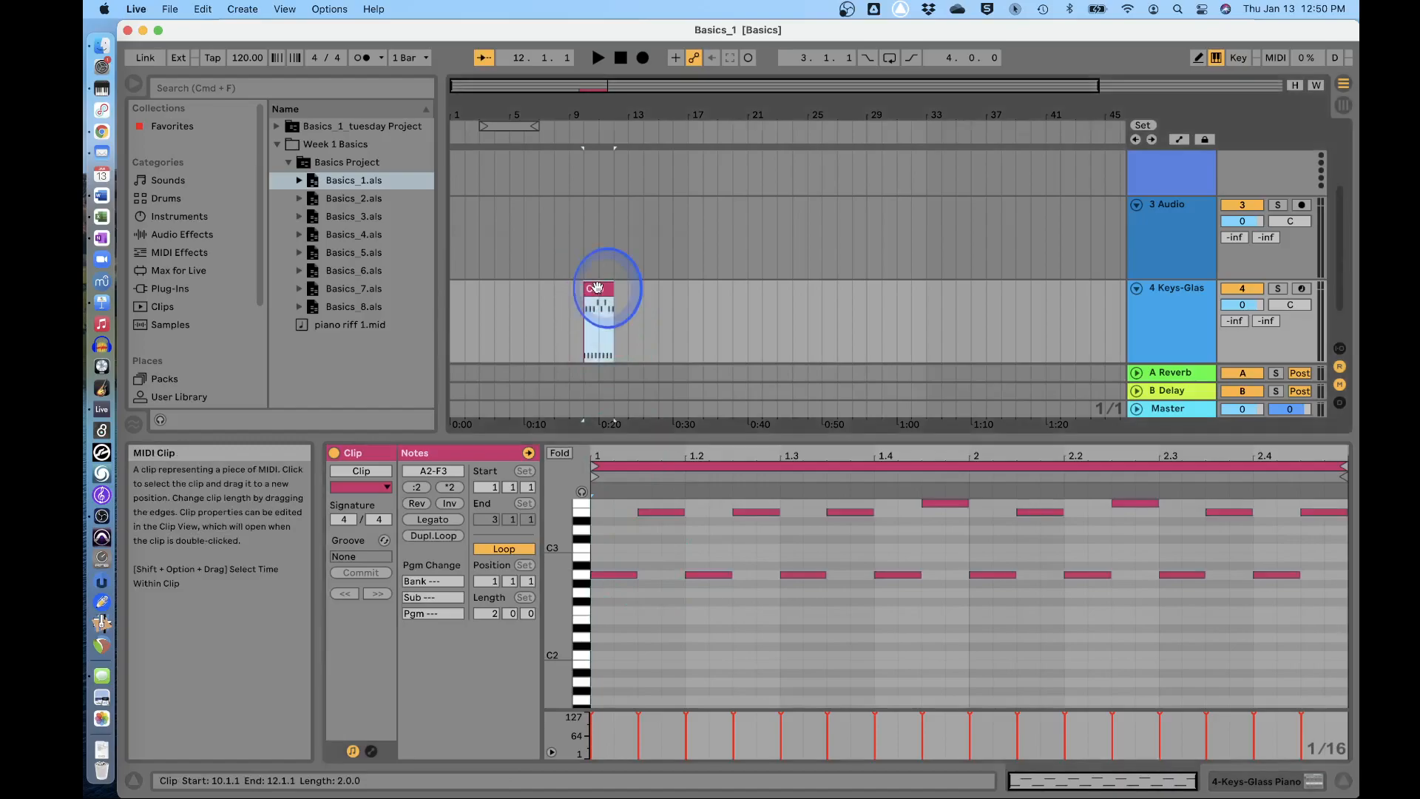
left_click(1178, 289)
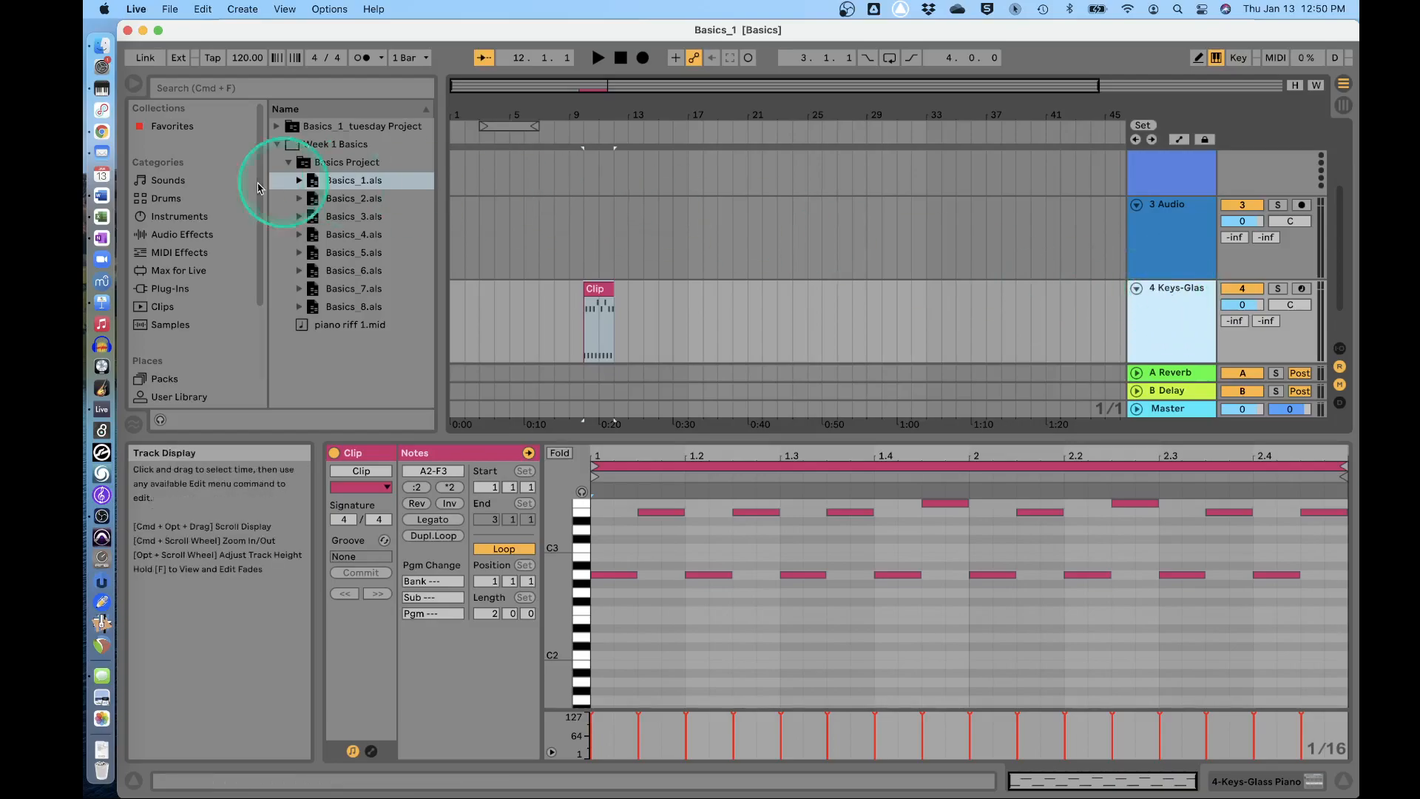
Browse the Sounds, Drums and Instruments categories in Live's browser
left_click(184, 182)
left_click(177, 199)
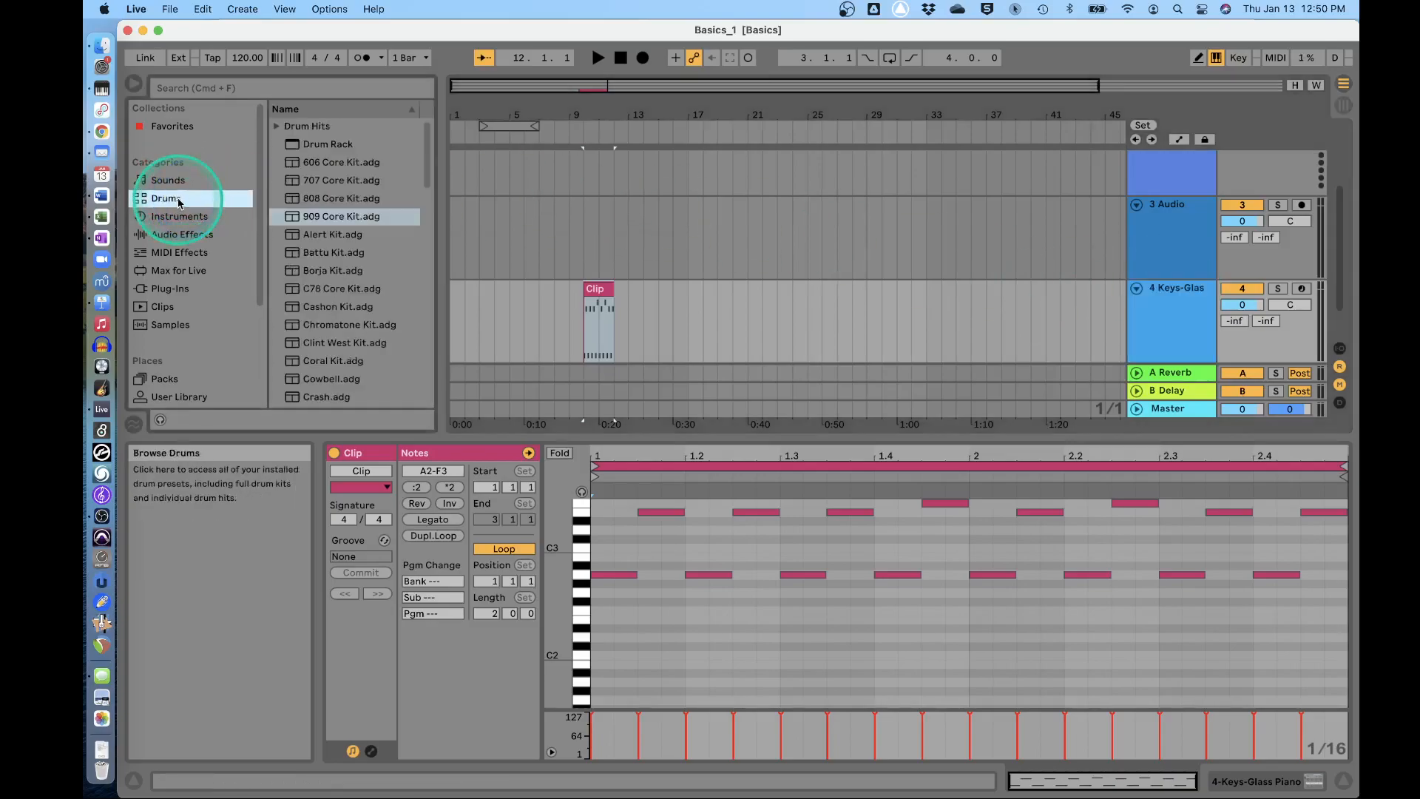
left_click(178, 185)
left_click(177, 201)
left_click(176, 185)
left_click(176, 199)
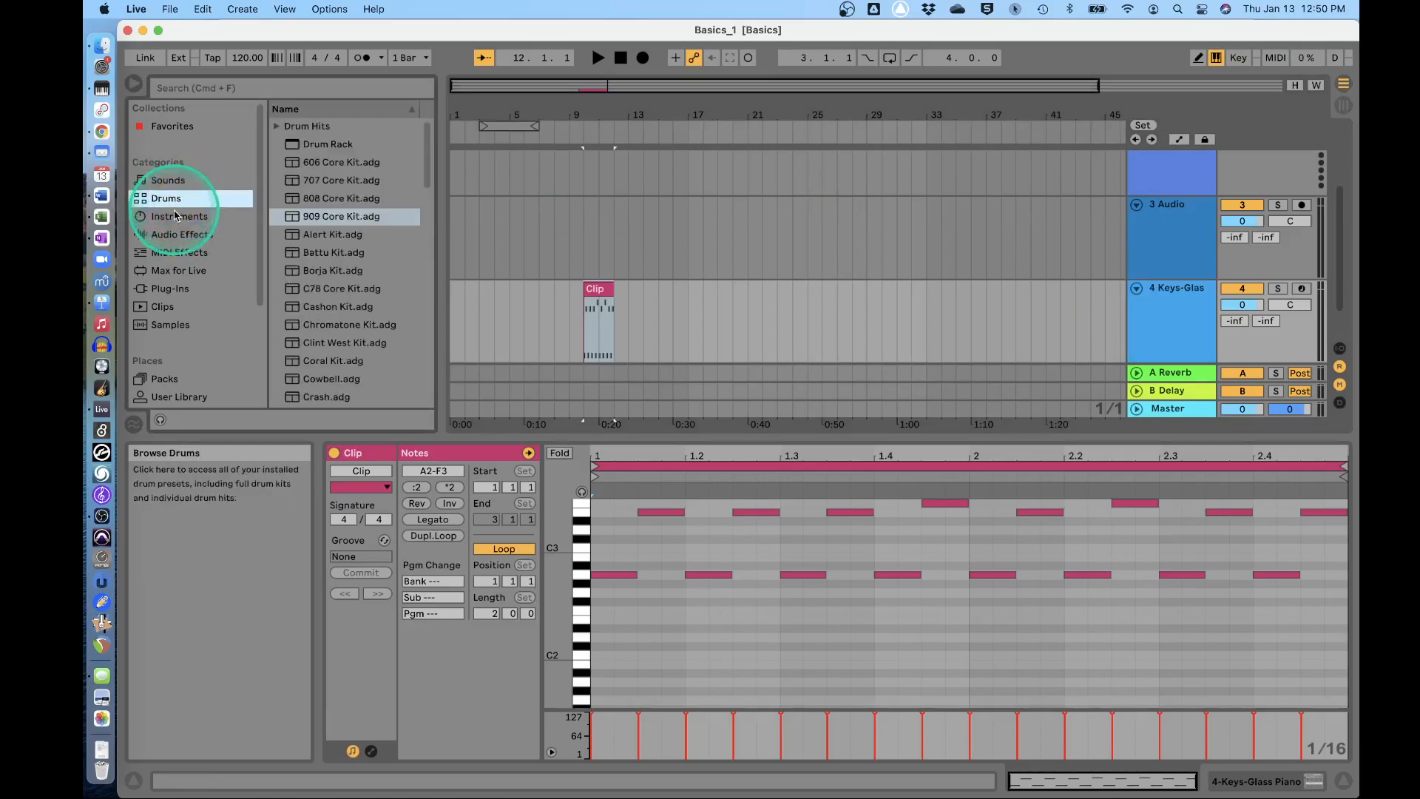
left_click(176, 215)
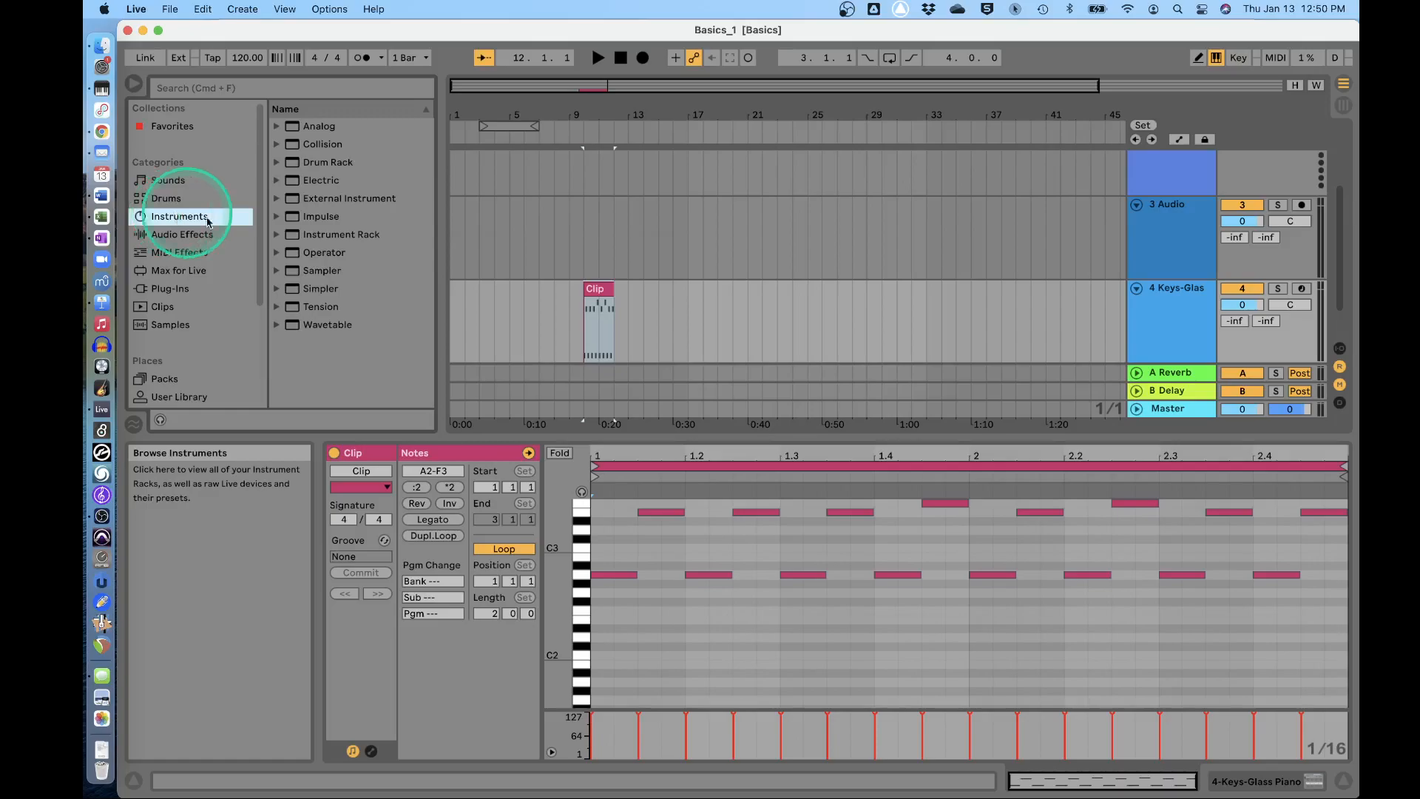
Select the Keys-Glass track and its MIDI clip in the arrangement
left_click(598, 290)
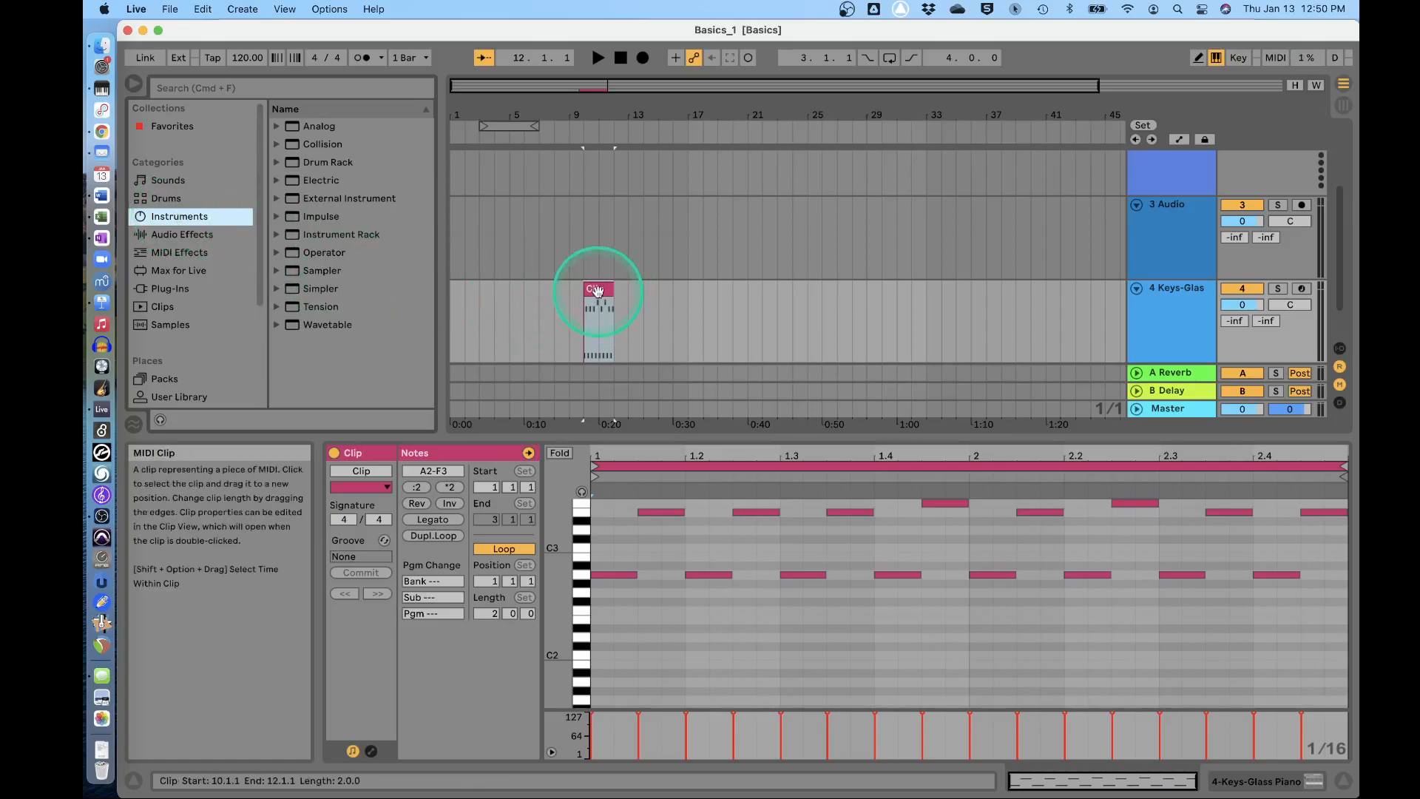
left_click(1169, 296)
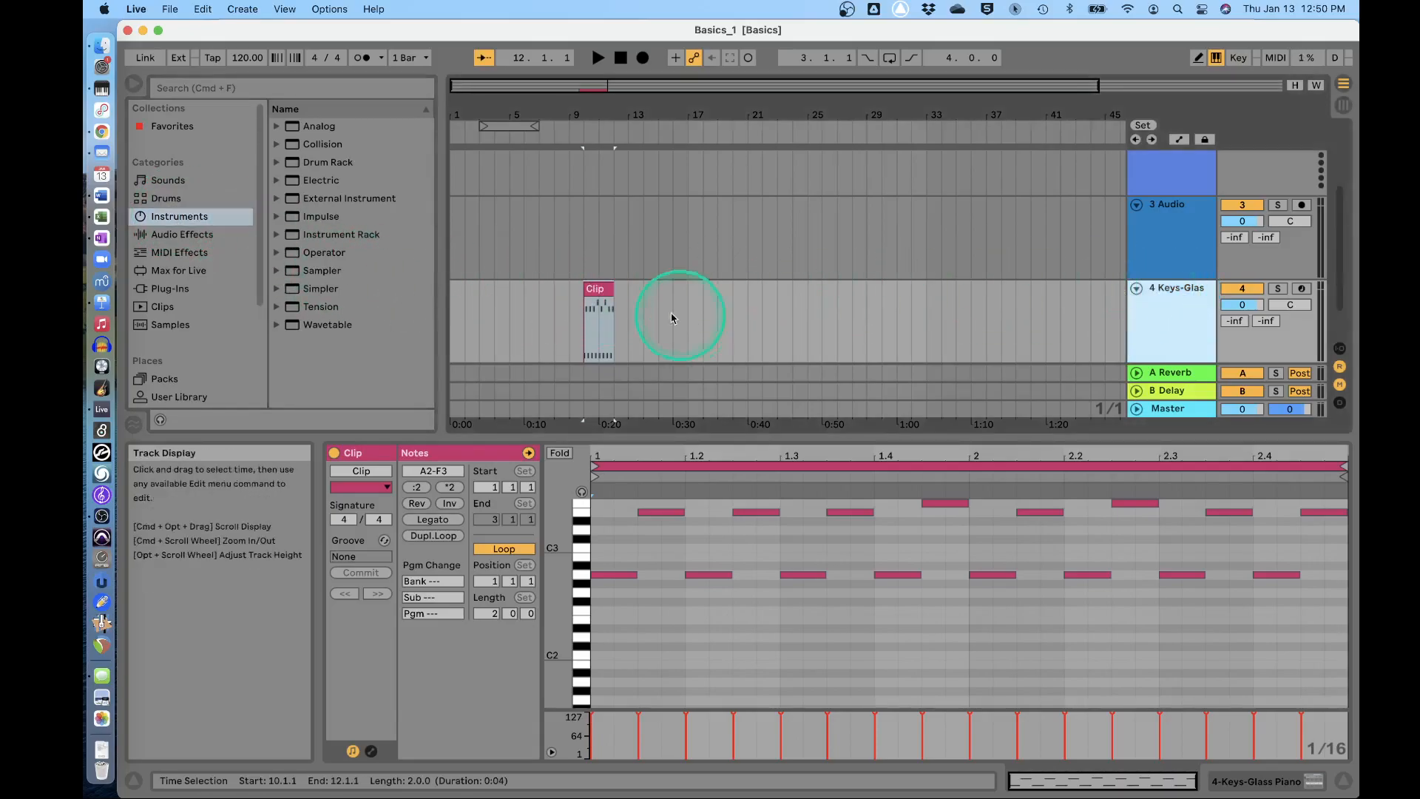
left_click(600, 290)
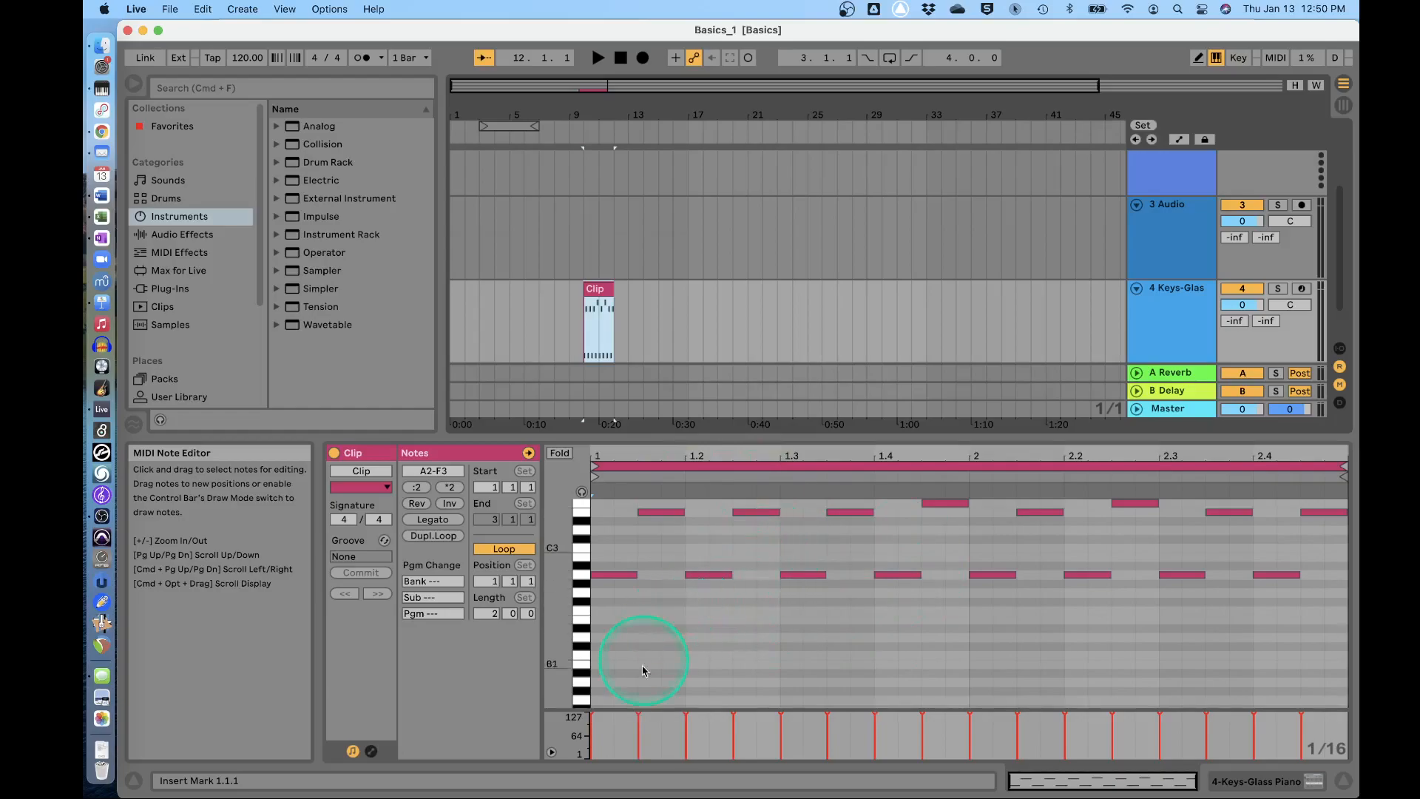
Add short test notes on C3 near the start of the MIDI clip and delete them again
double_click(654, 549)
double_click(701, 550)
double_click(711, 550)
double_click(749, 551)
double_click(748, 550)
double_click(722, 550)
left_click(698, 550)
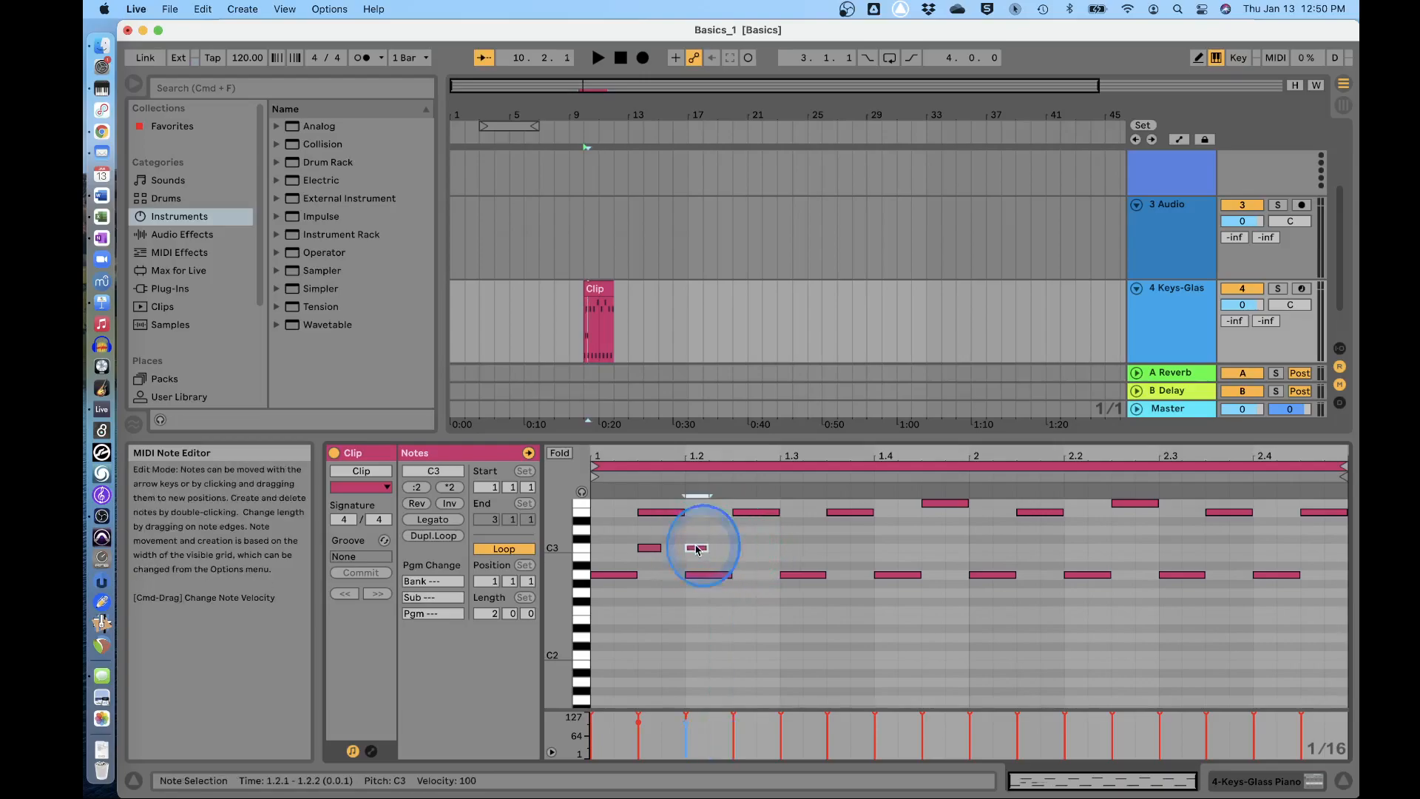
double_click(698, 549)
double_click(650, 549)
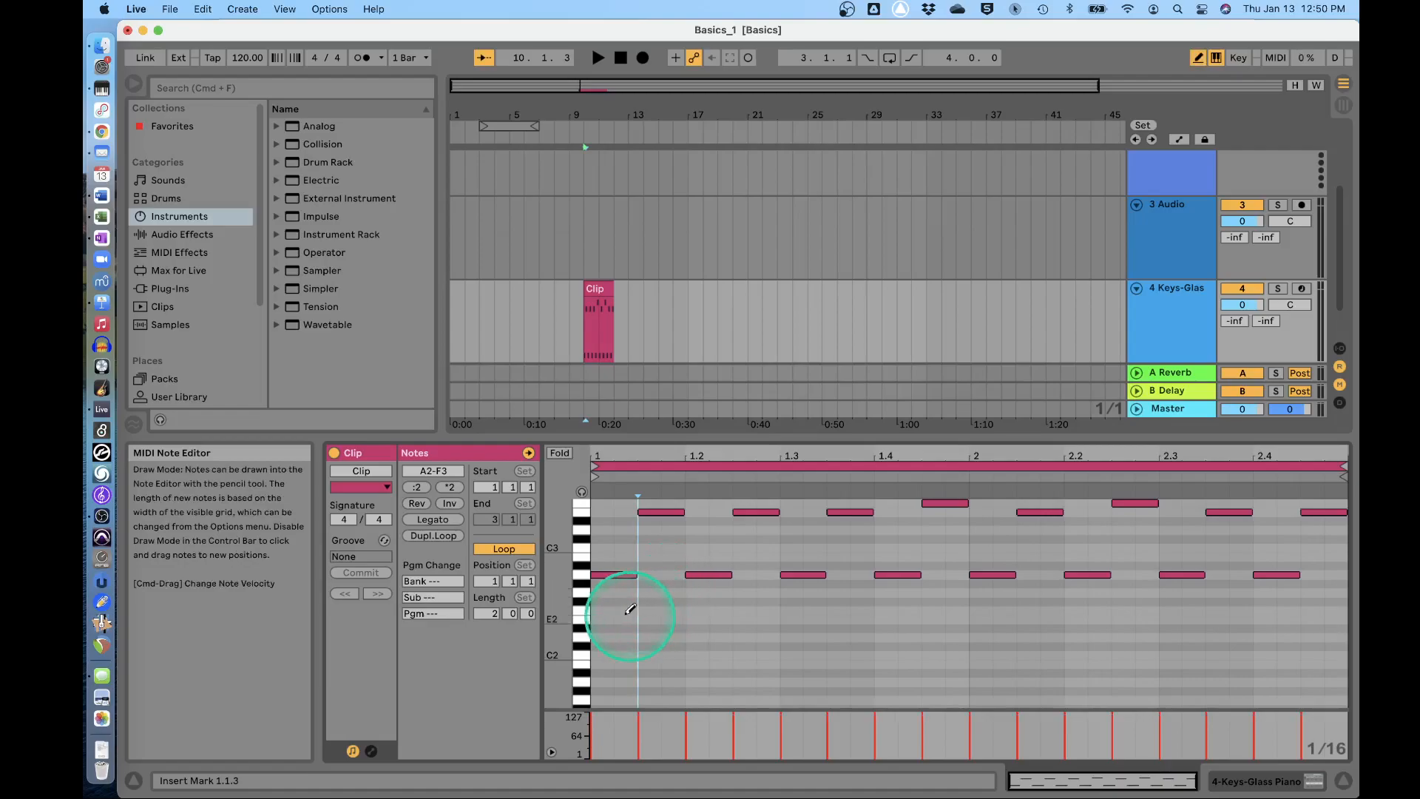
Draw a row of sixteenth notes on E2 across the clip's first bar in Draw Mode and undo them
mouse_move(619, 612)
left_mouse_down()
mouse_move(786, 644)
mouse_move(955, 651)
left_mouse_up()
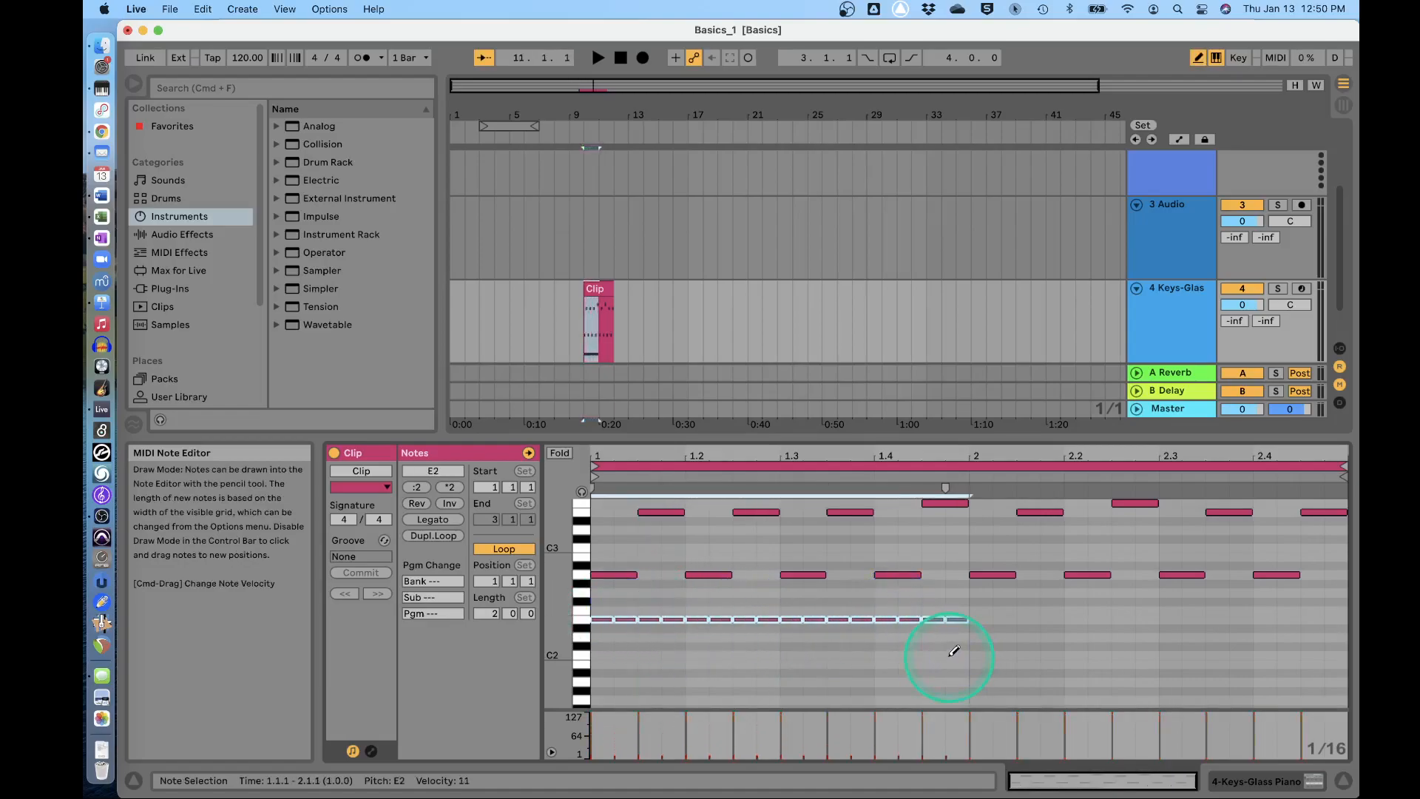
key("super+z")
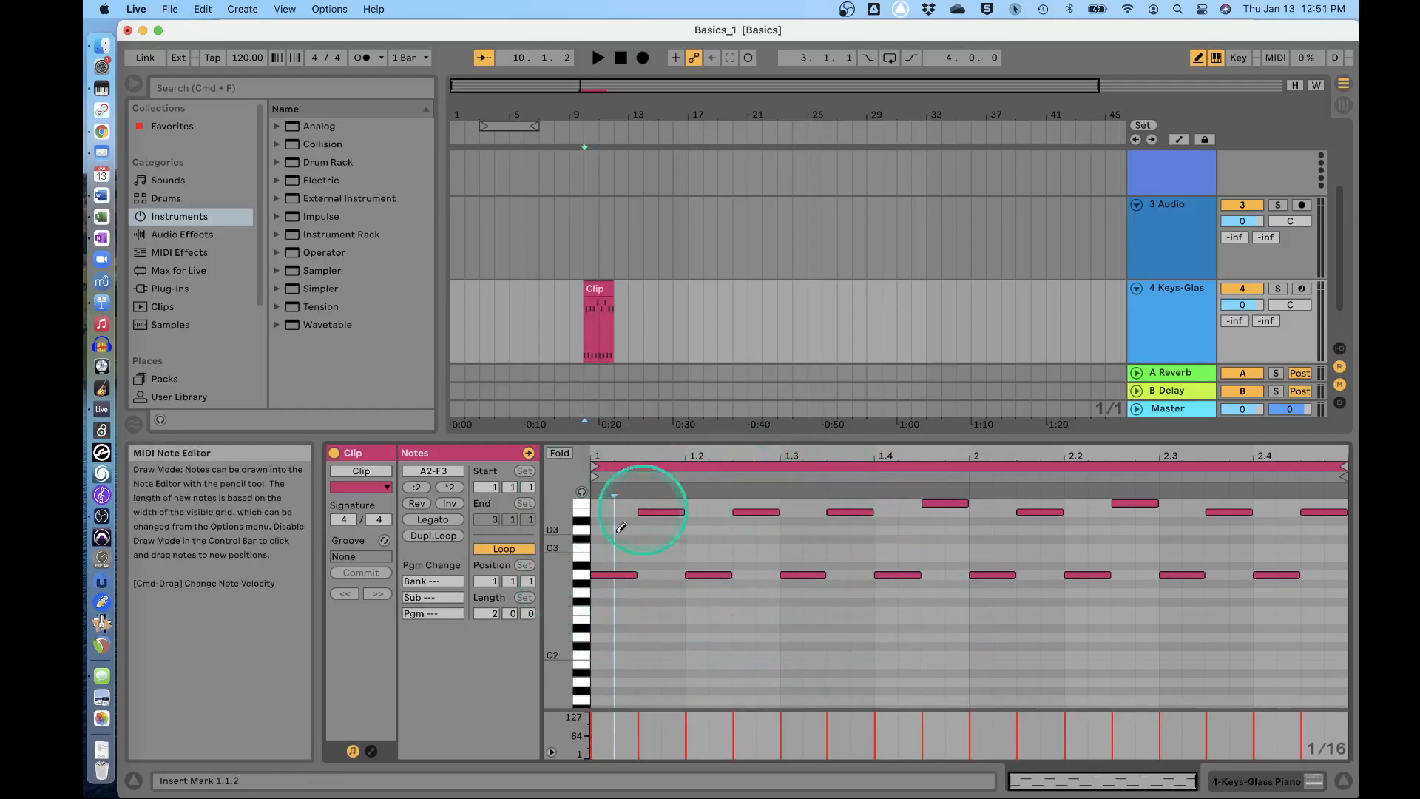
Play the Keys-Glass MIDI clip and turn on the metronome to hear the clip against the click
double_click(719, 622)
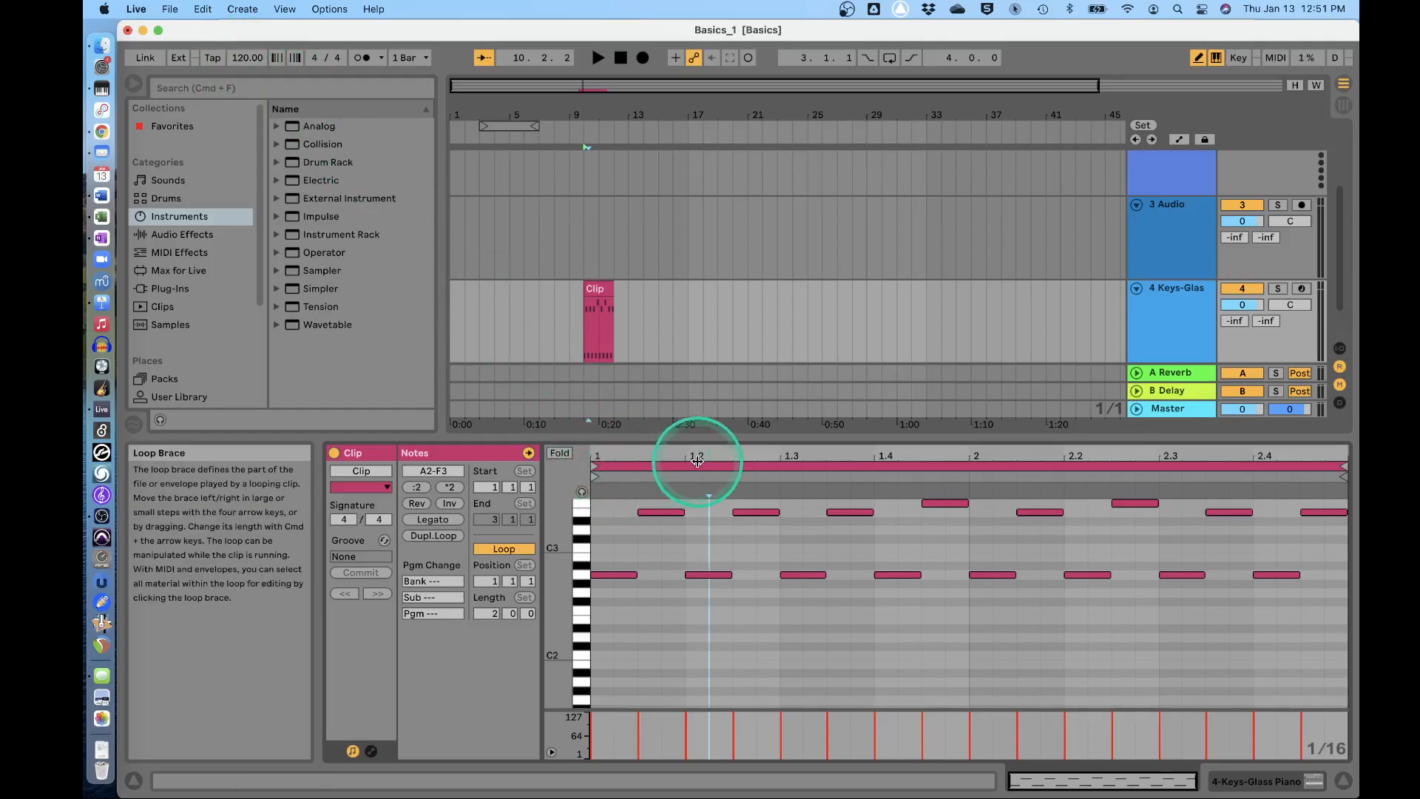
key("space")
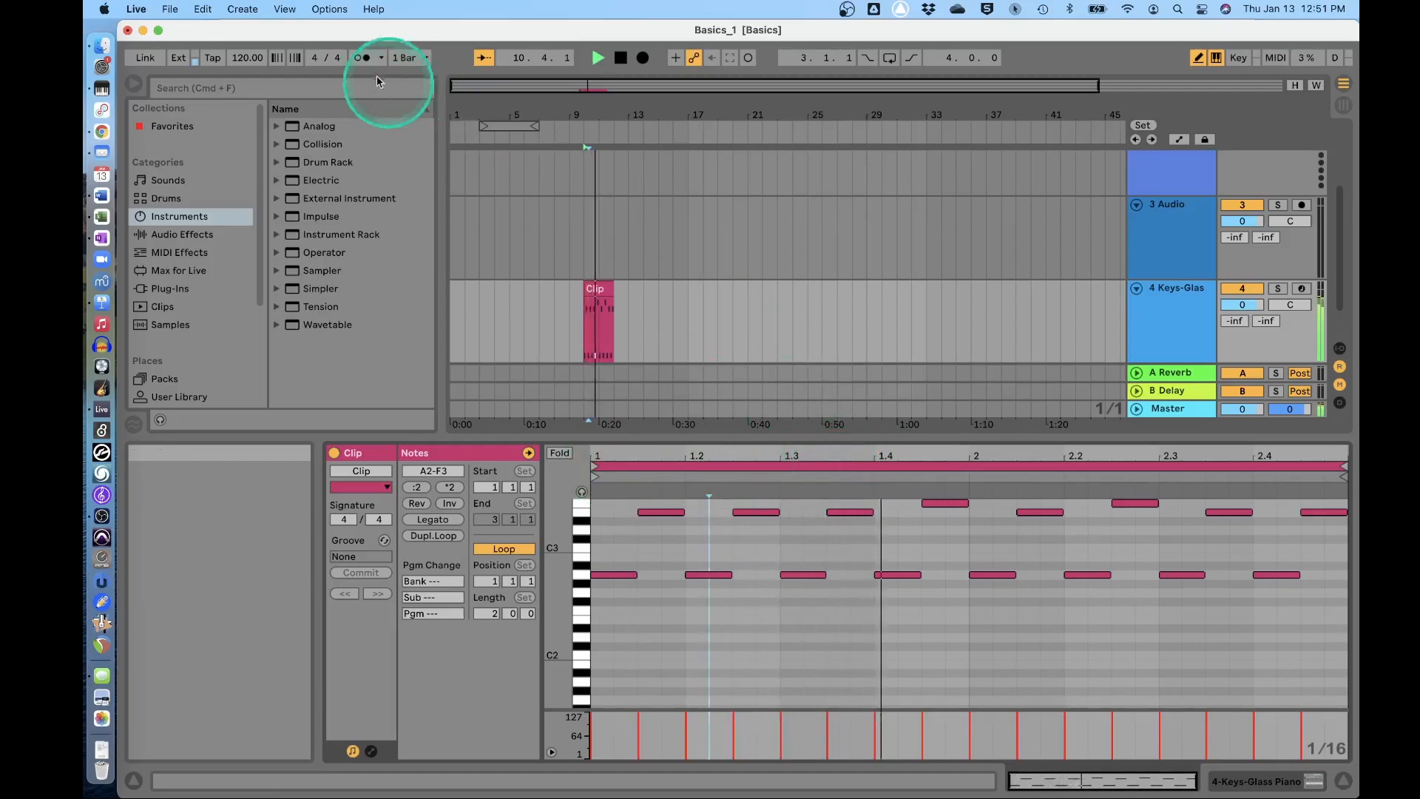
left_click(364, 58)
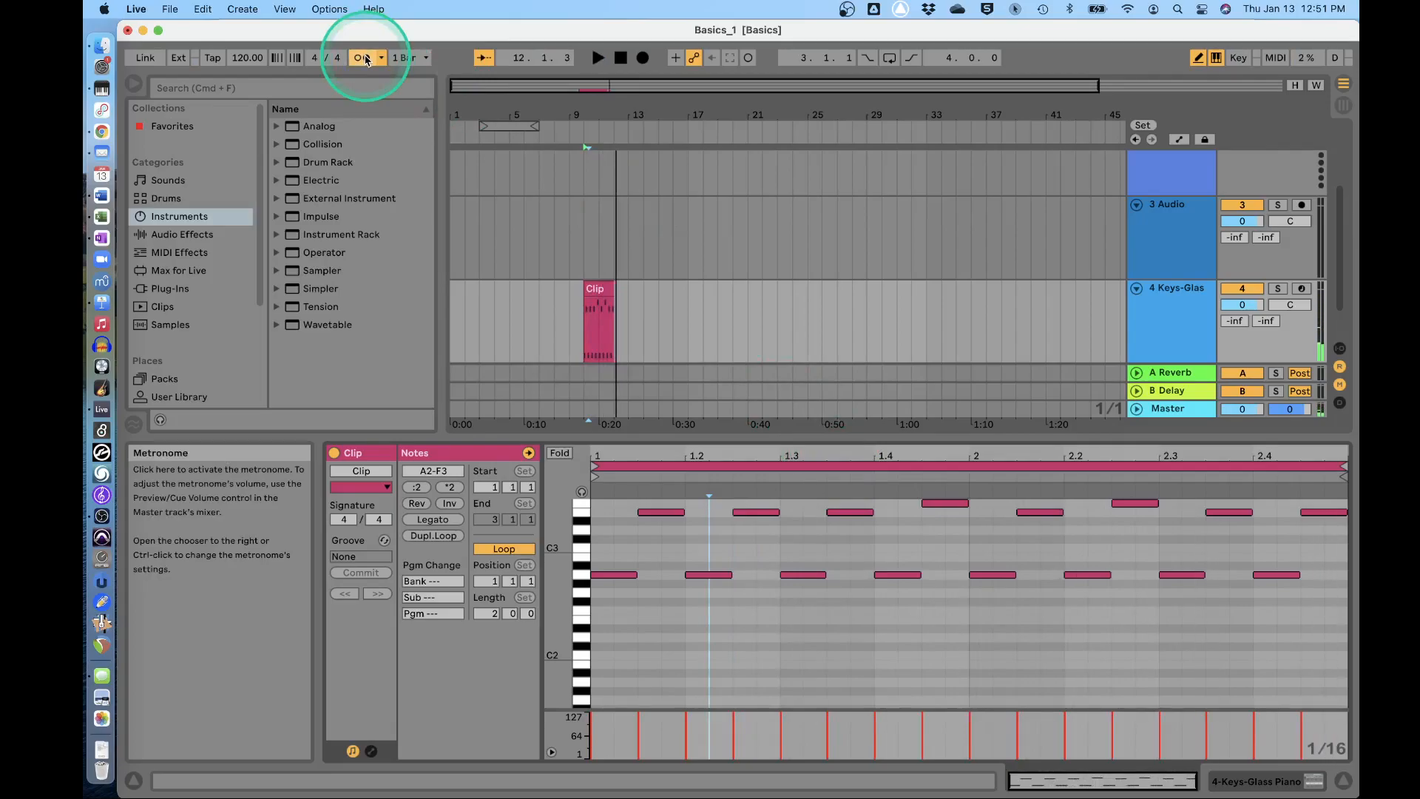
key("space")
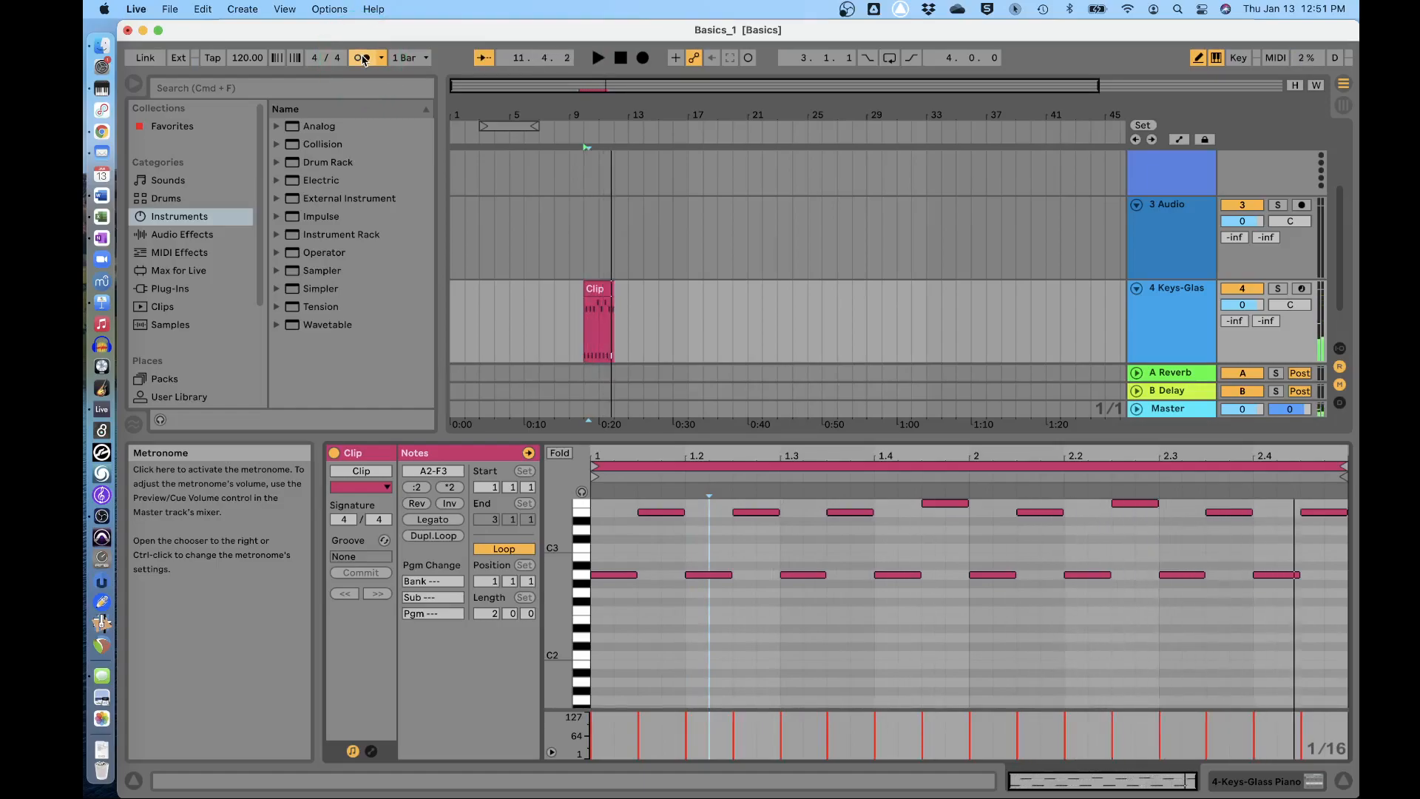
left_click(592, 333)
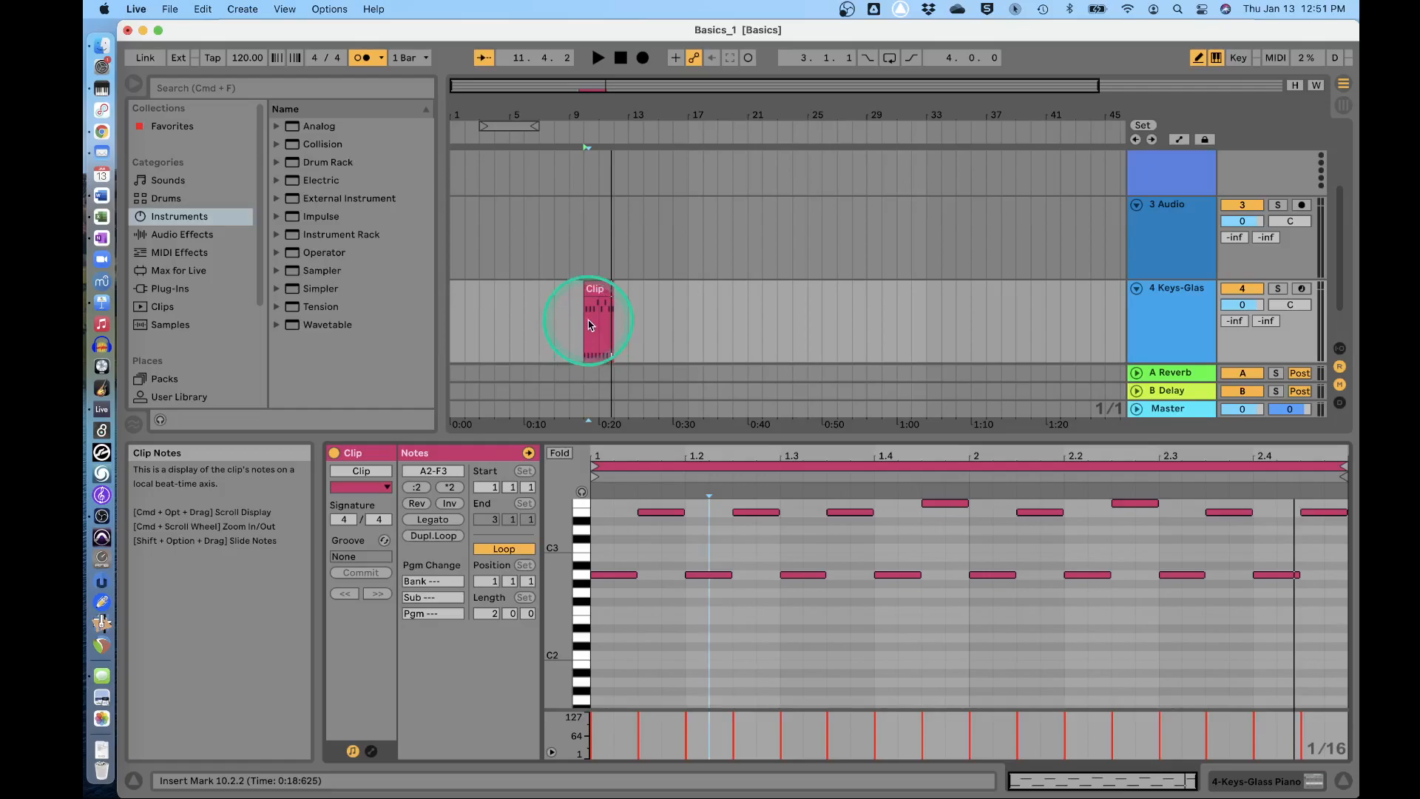
key("space")
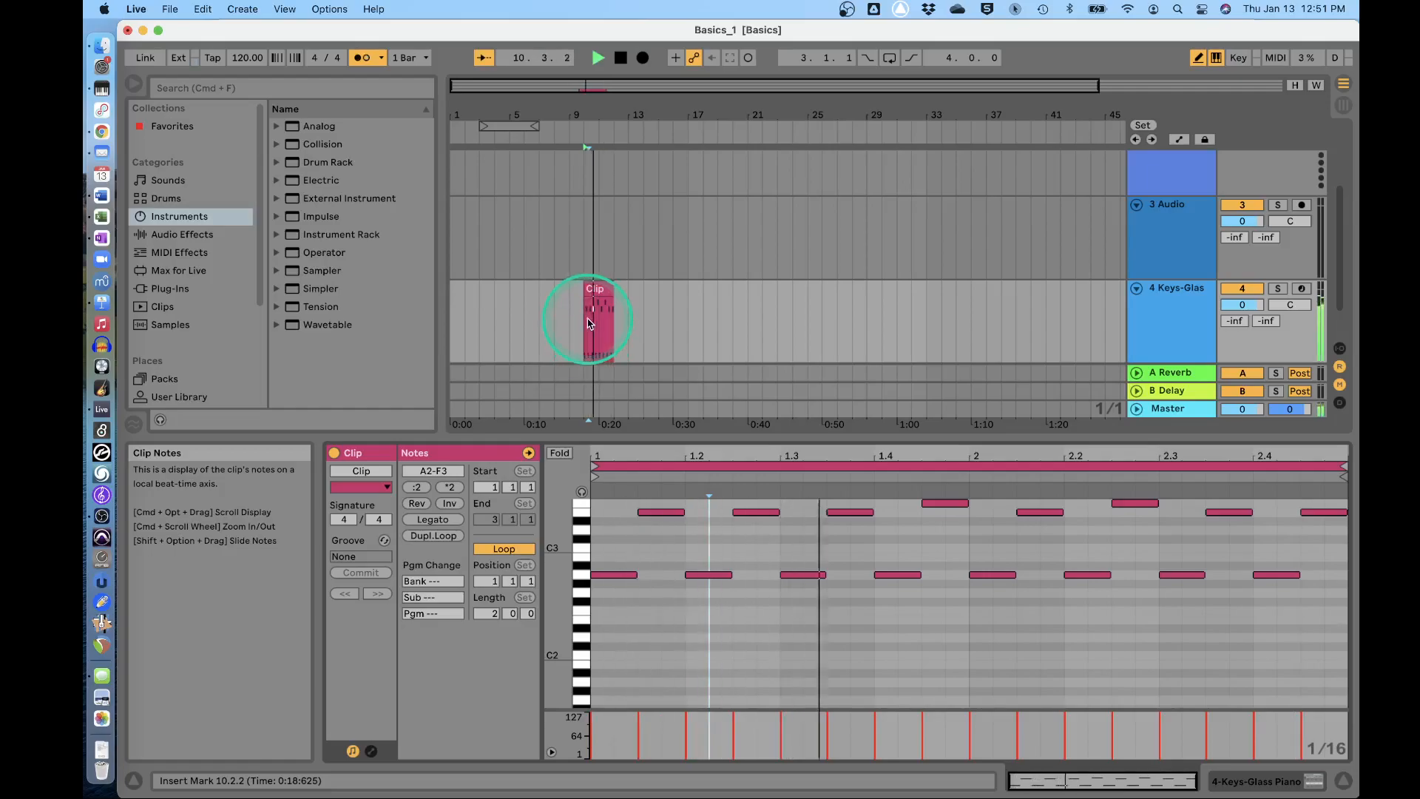
key("space")
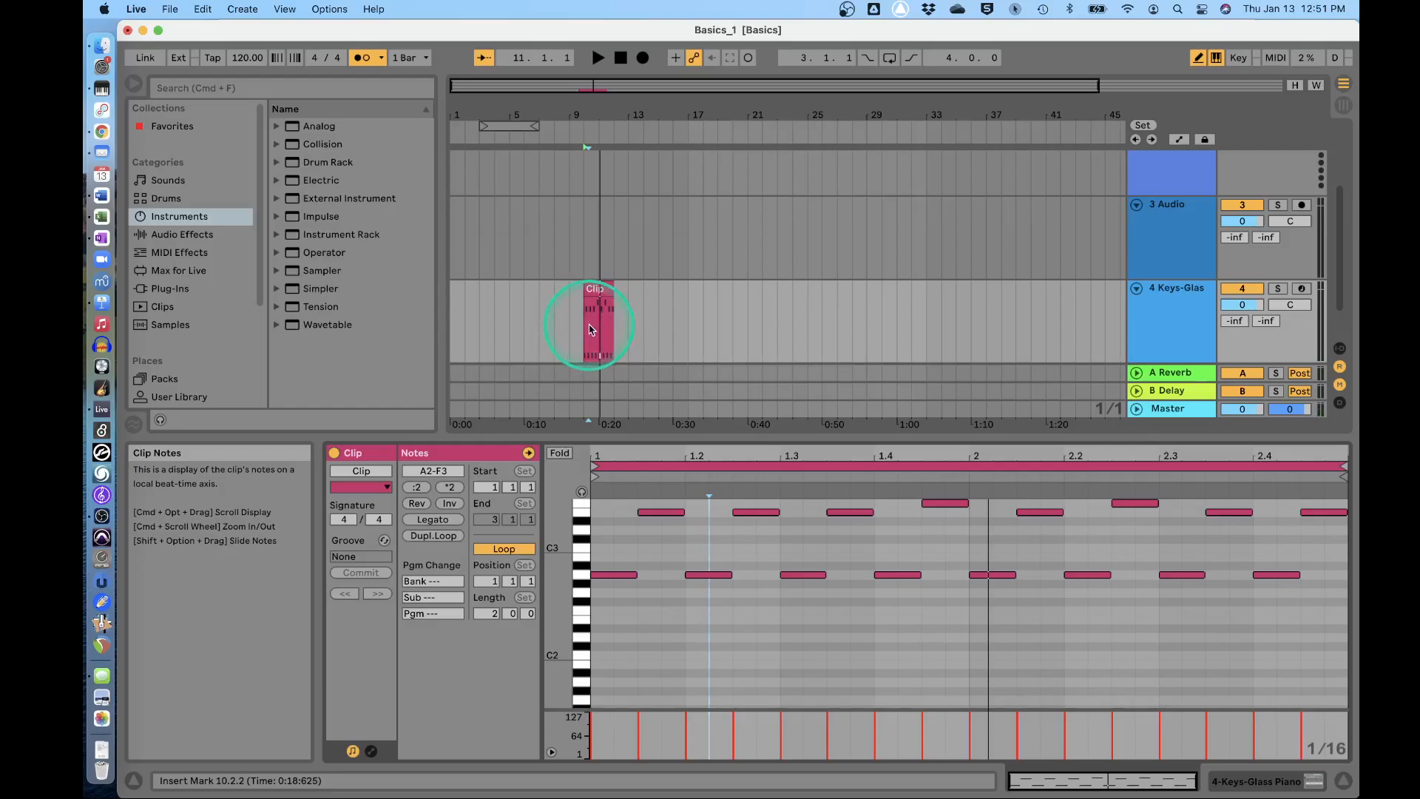
key("space")
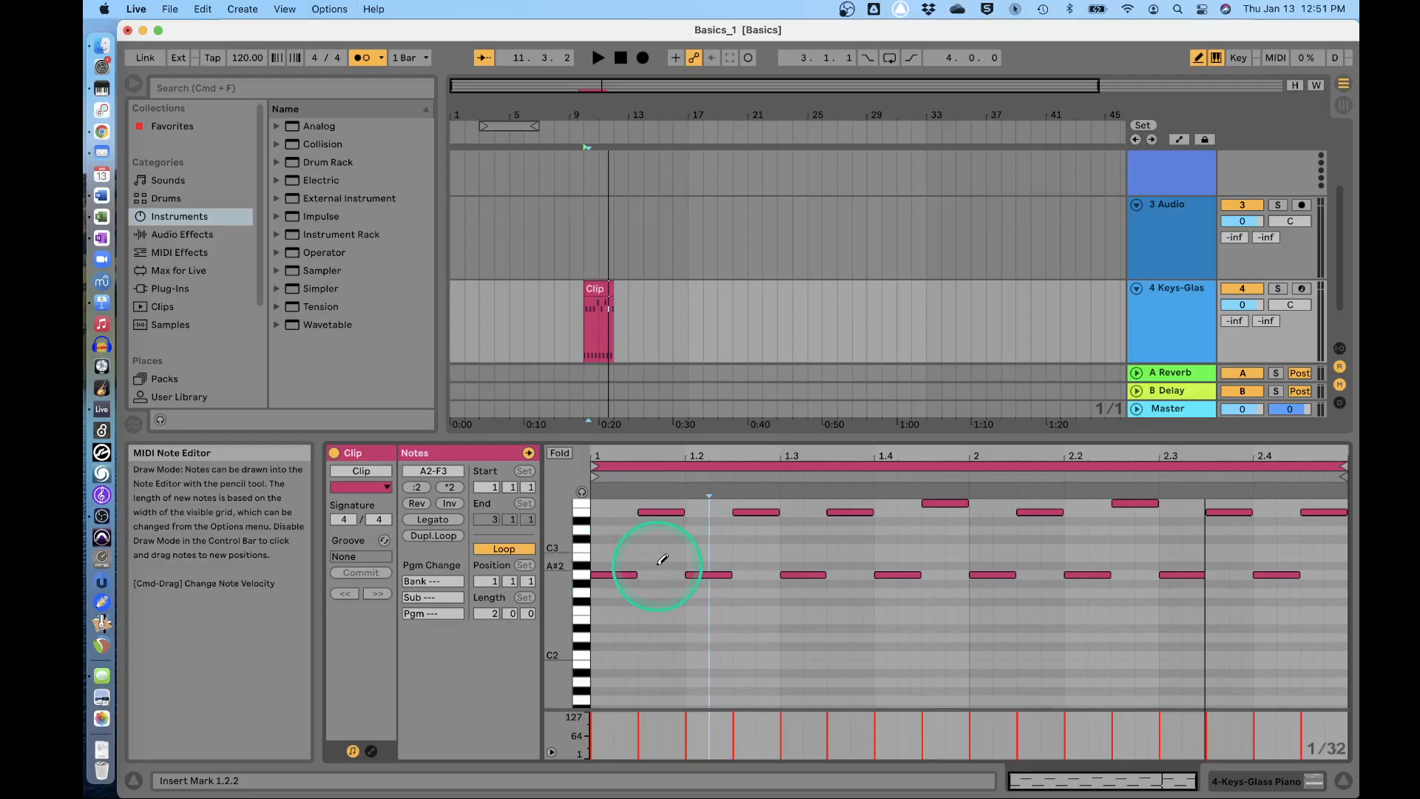
Draw a row of 1/32 notes on C3 across most of the first bar, play them, and undo them
left_click_drag(600, 546, 907, 545)
key("space")
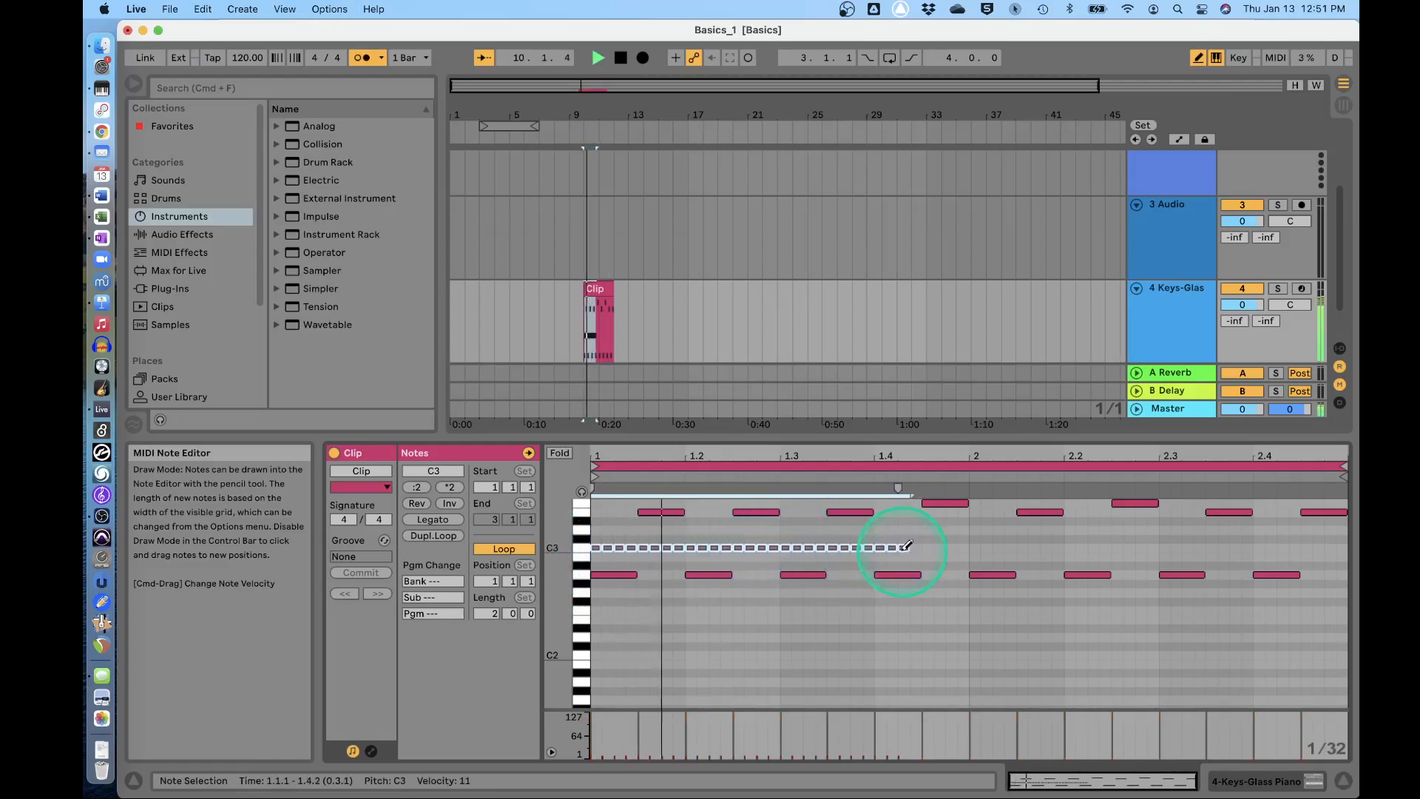
key("space")
key("super+z")
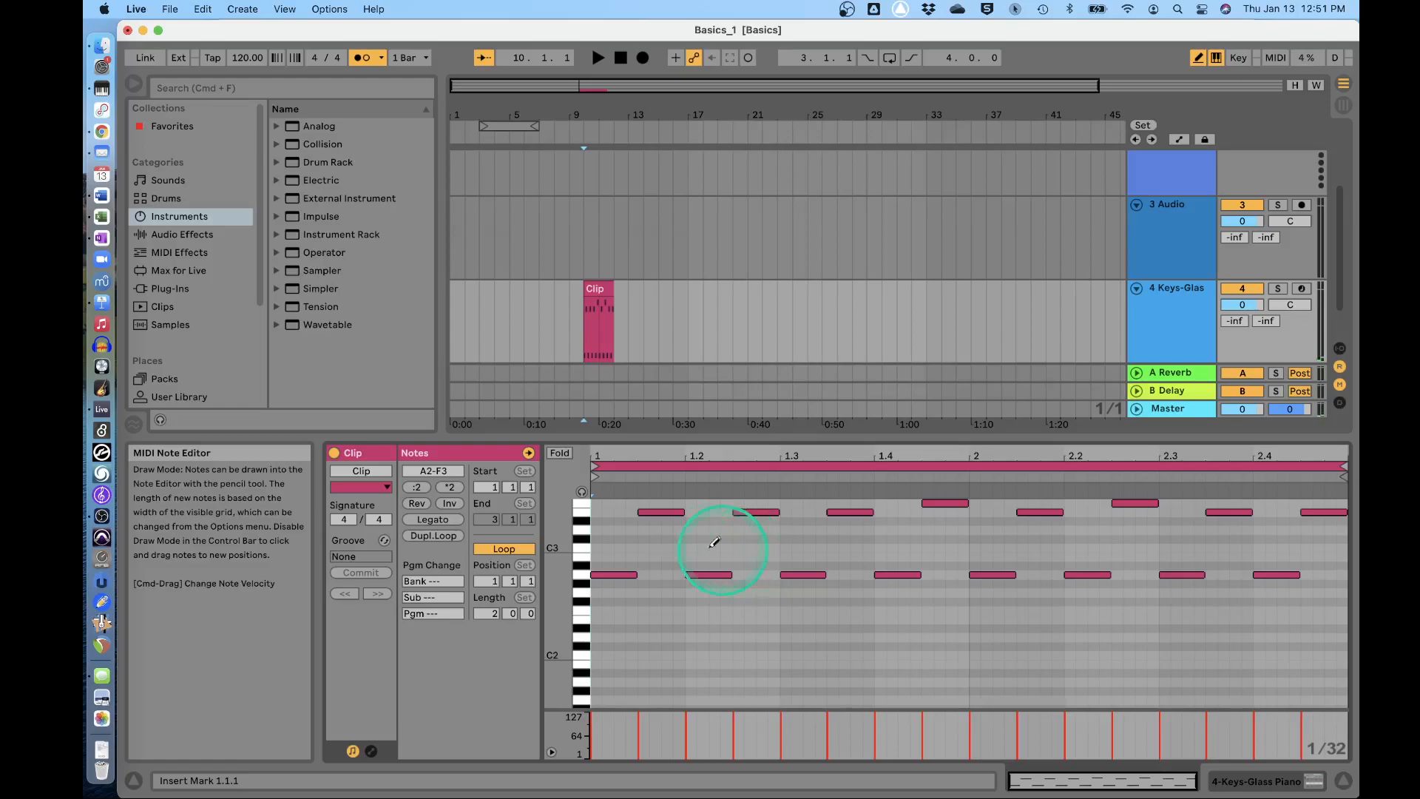
Draw a row of 1/16 notes on C3 across the first bar, play them, and undo them
left_click_drag(601, 547, 949, 546)
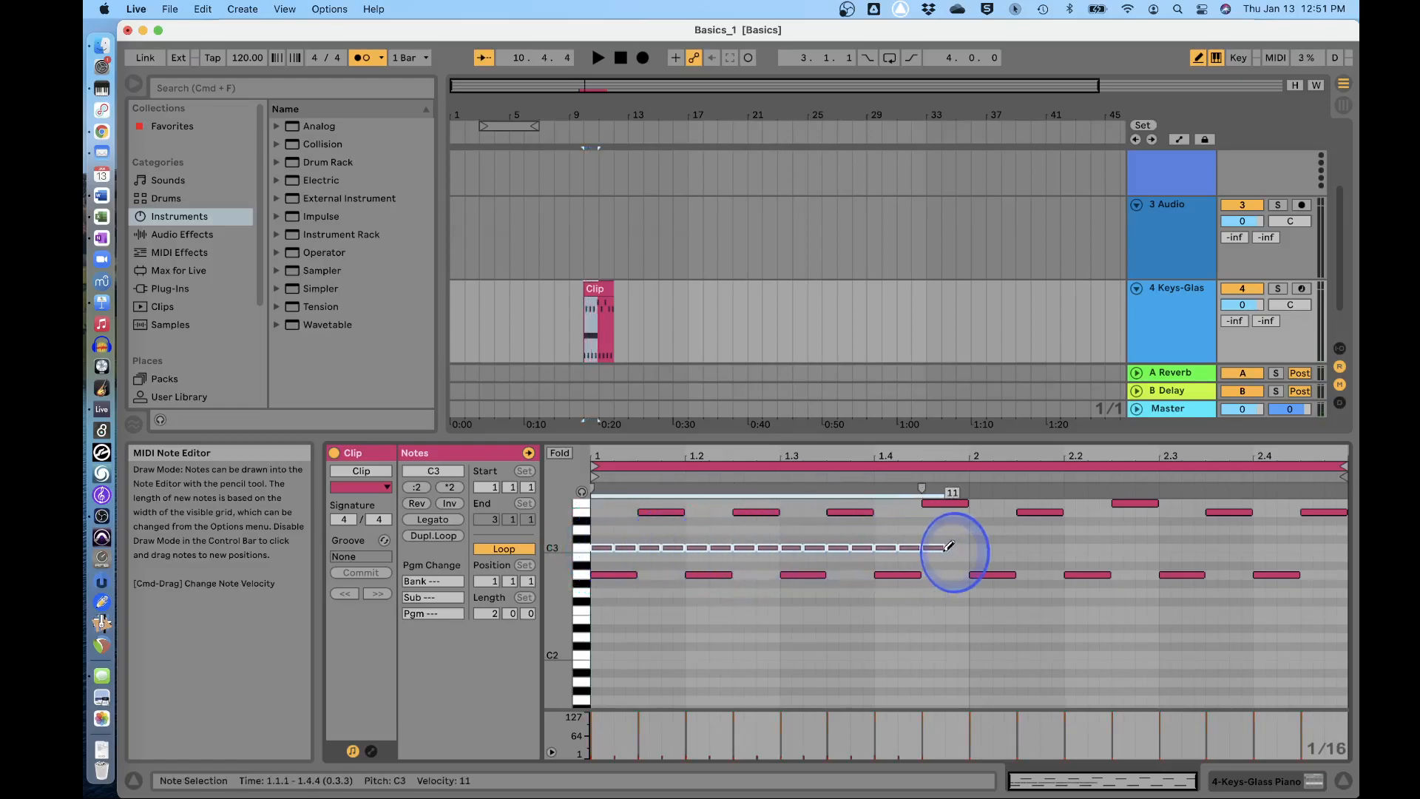
key("space")
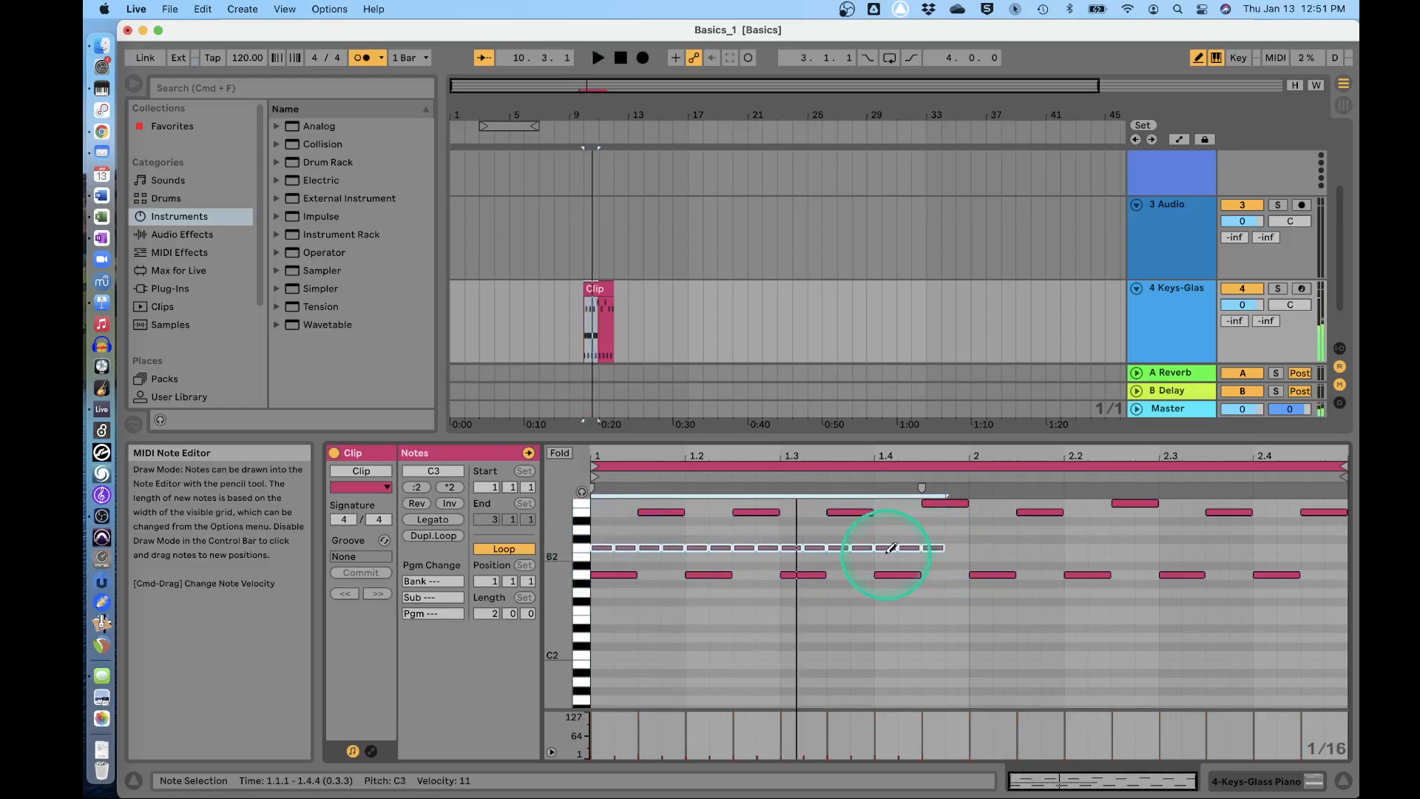
key("super+z")
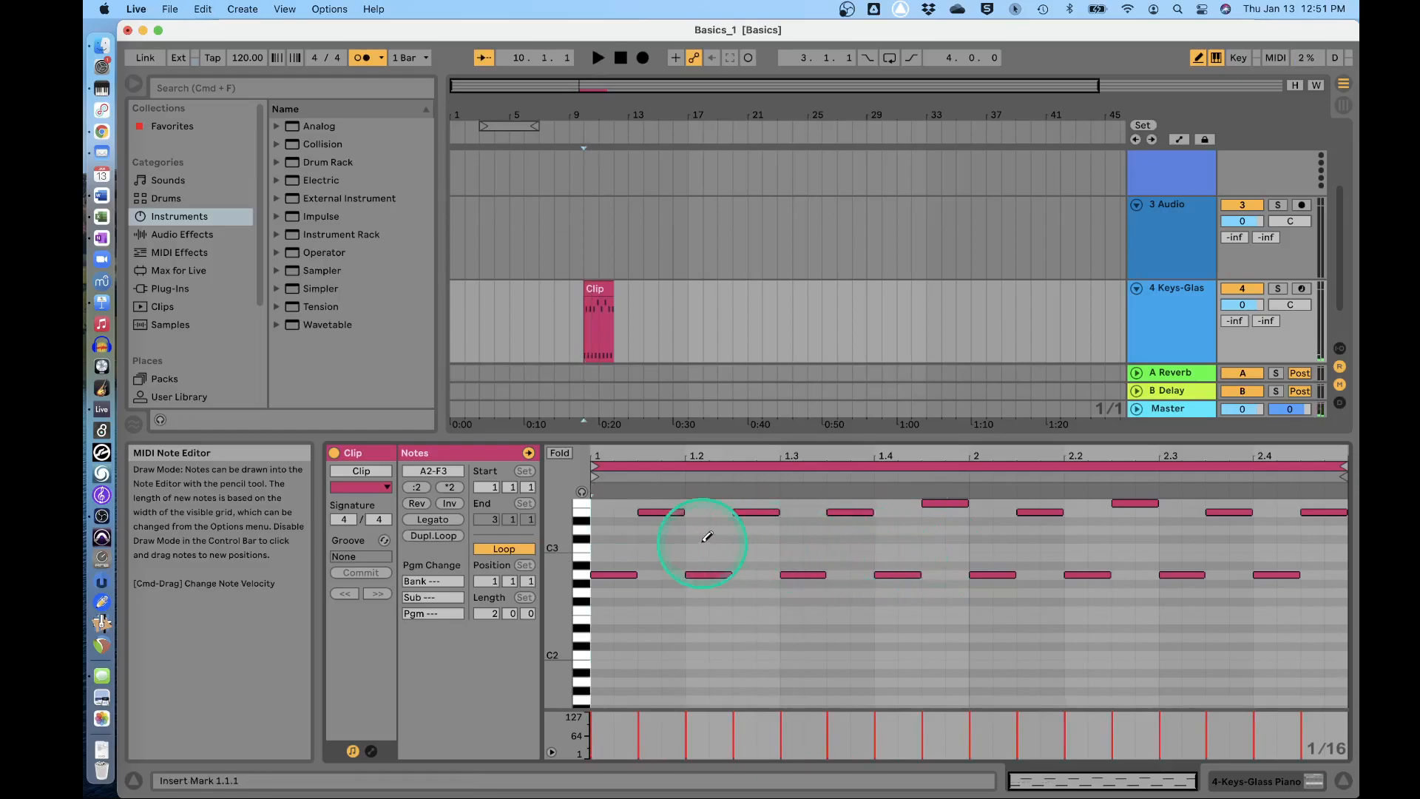
Draw a short run of 1/16 triplet notes in the first beat, ending on F2, and delete each of them
mouse_move(624, 545)
left_mouse_down()
mouse_move(651, 540)
mouse_move(653, 563)
mouse_move(695, 608)
left_mouse_up()
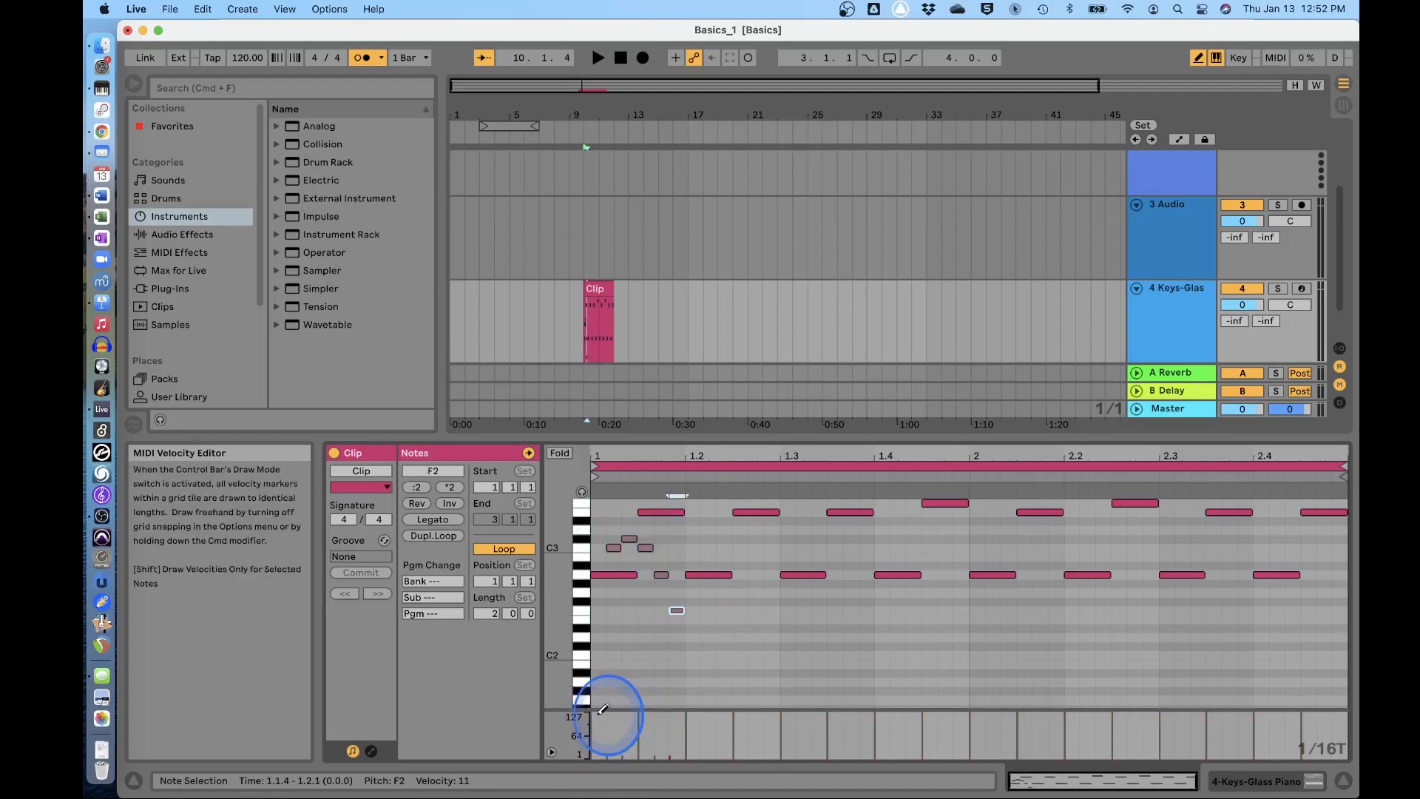
left_click(677, 609)
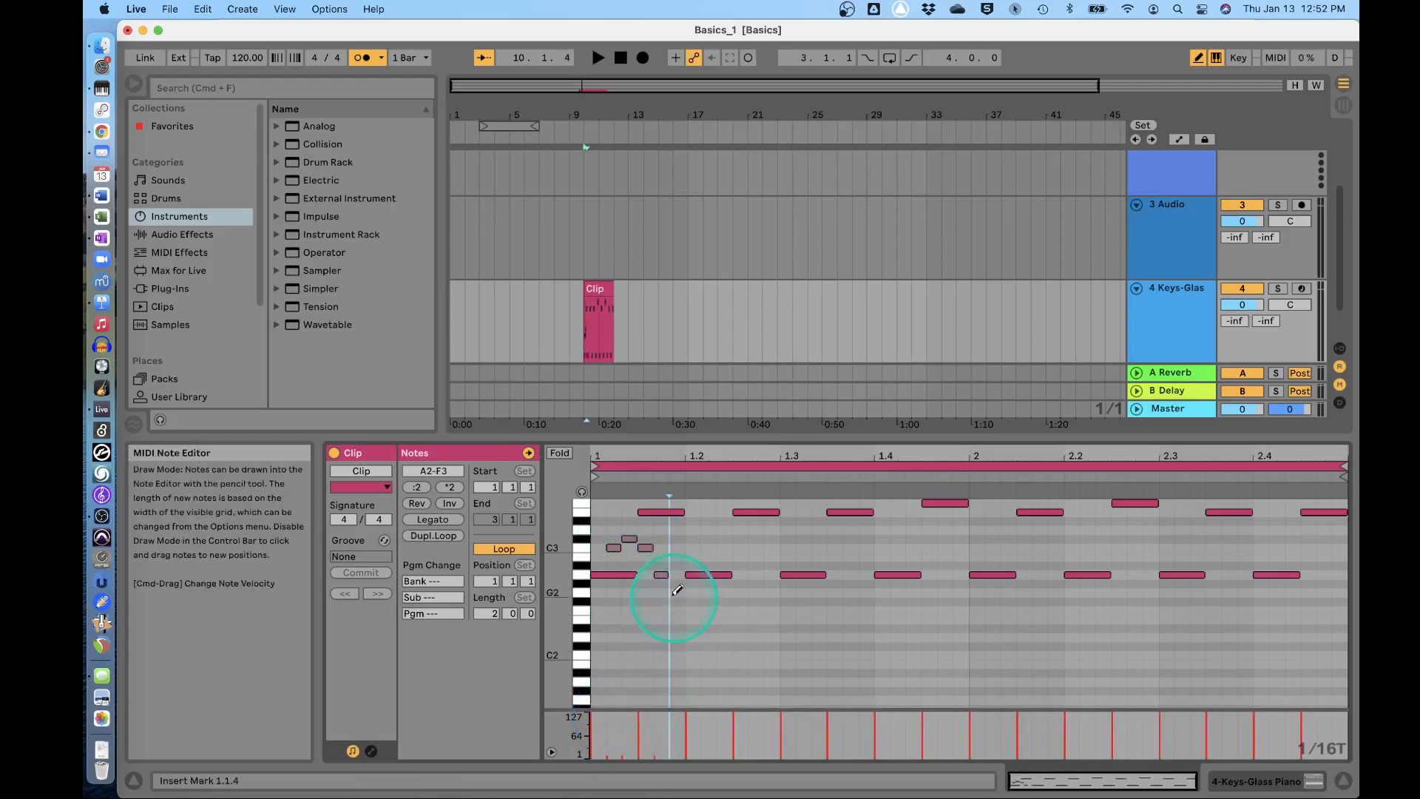
left_click(665, 575)
left_click(647, 548)
left_click(634, 540)
left_click(615, 548)
Enlarge the velocity editor, draw a velocity curve rising to maximum at bar 2 and falling back by the clip's end, and play it
scroll(646, 648, "up", 4)
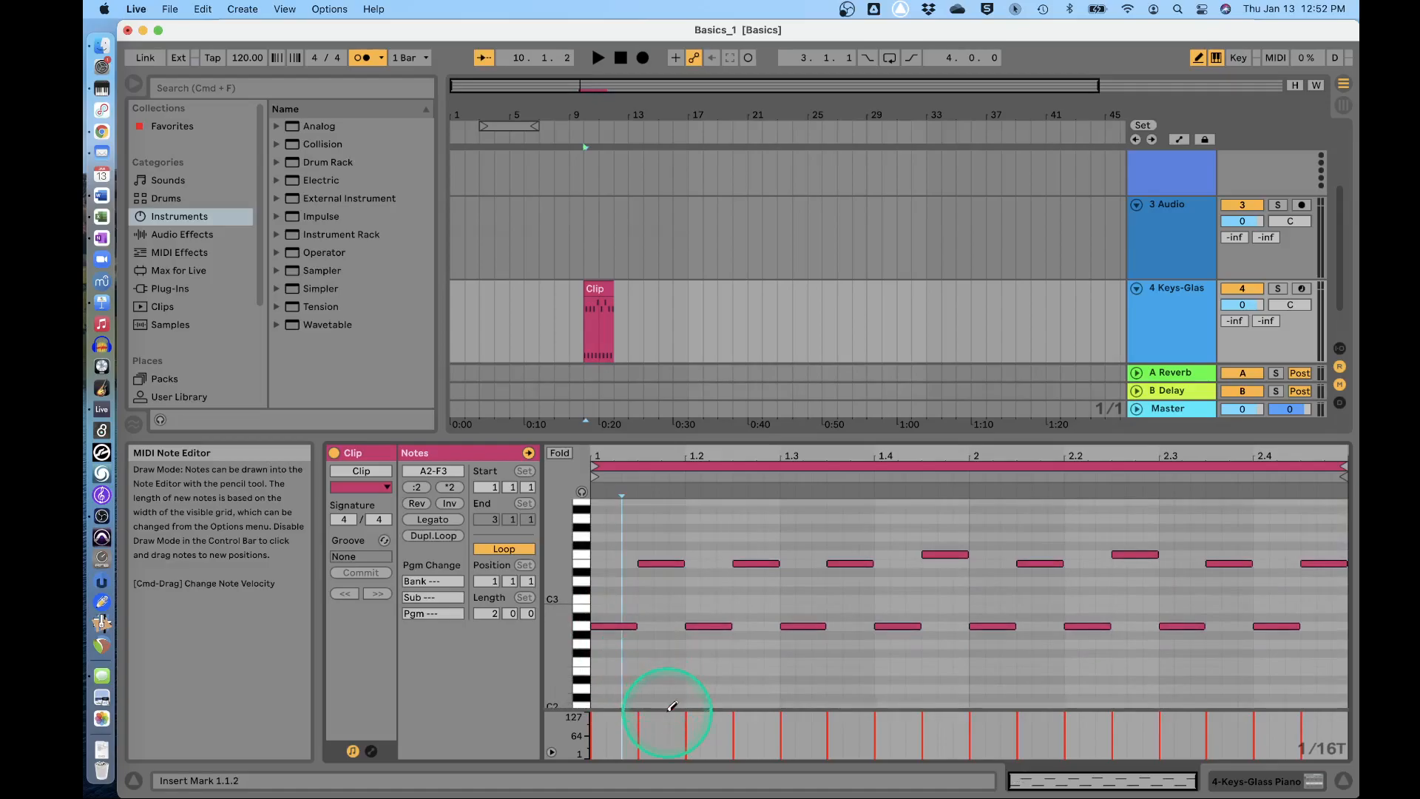
left_click_drag(671, 707, 675, 670)
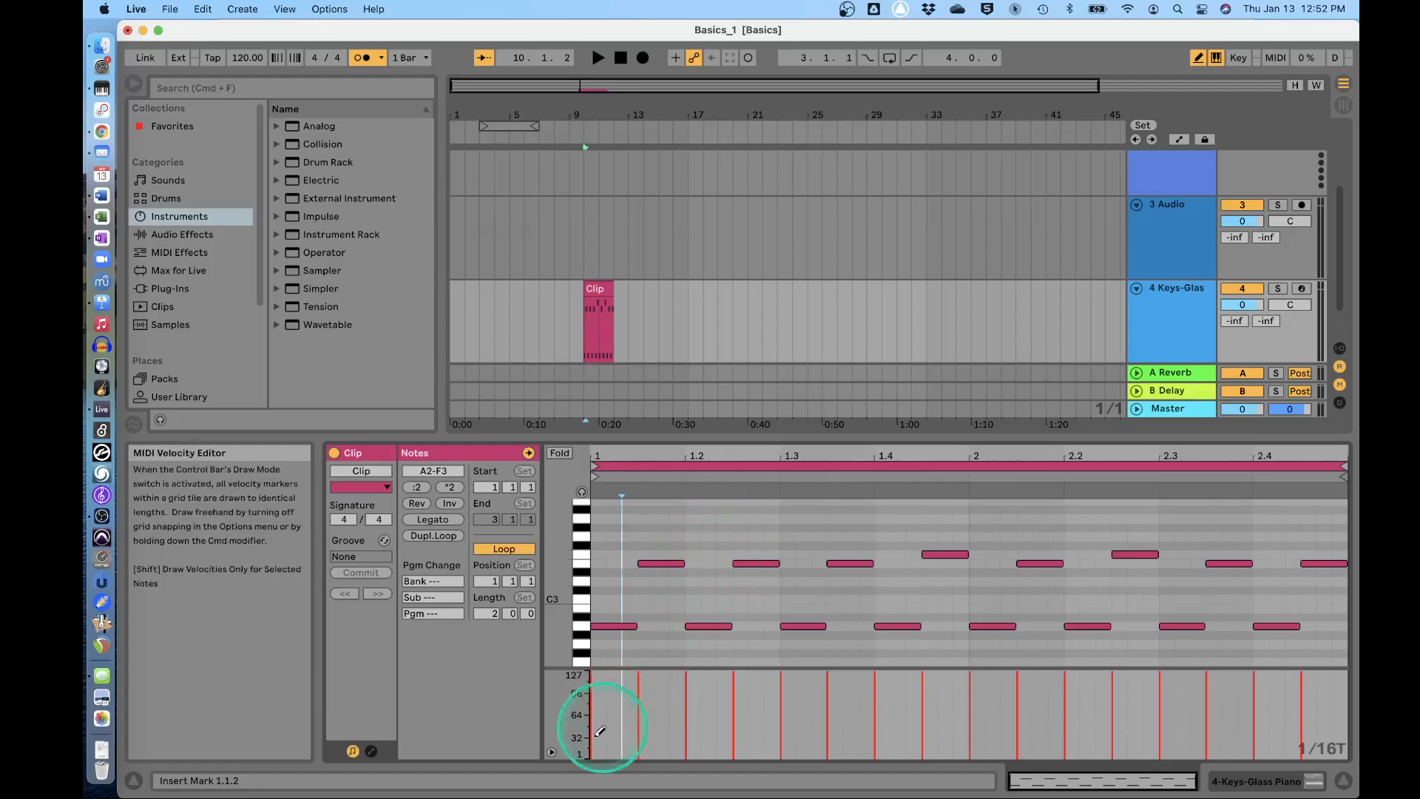
mouse_move(595, 749)
left_mouse_down()
mouse_move(809, 722)
mouse_move(983, 672)
mouse_move(1214, 691)
mouse_move(1319, 738)
left_mouse_up()
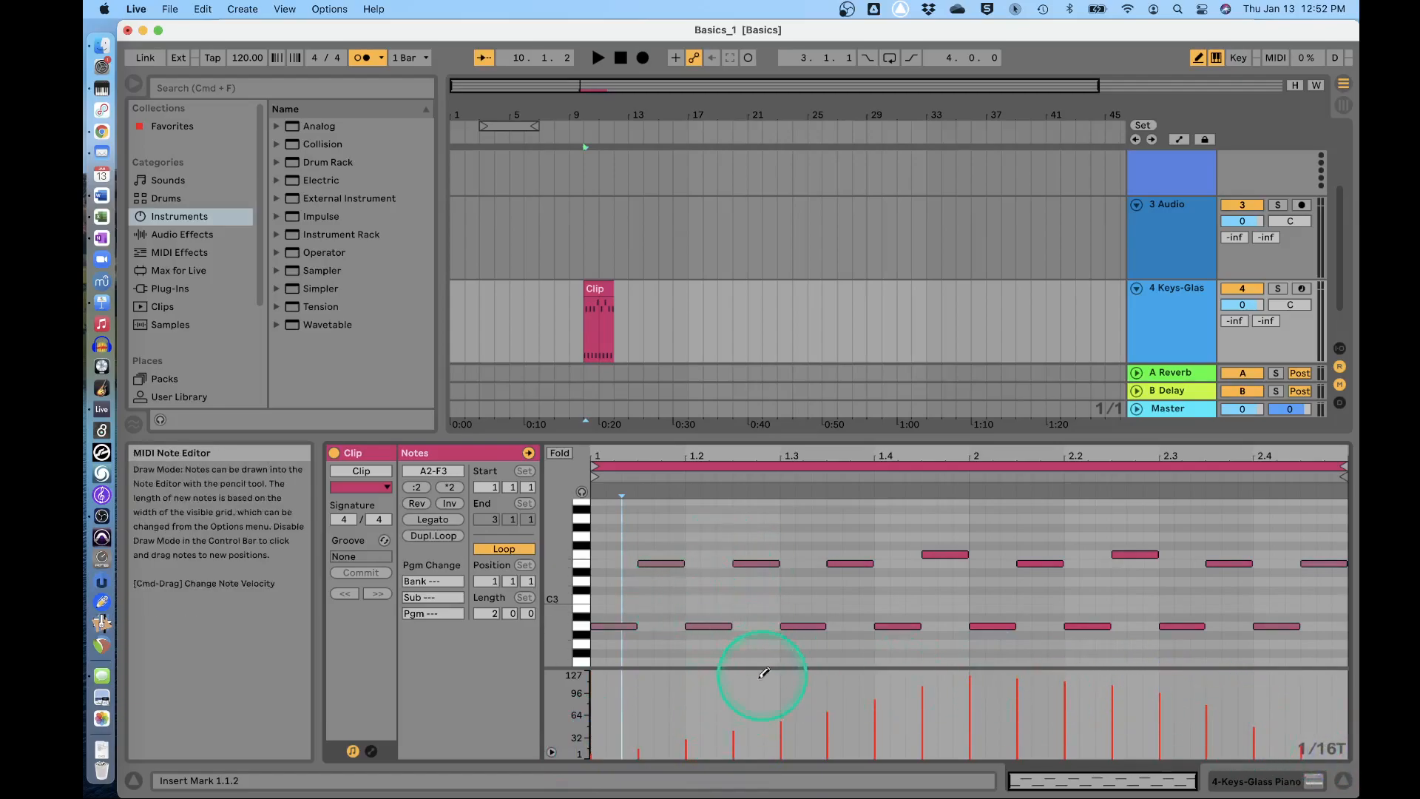
key("space")
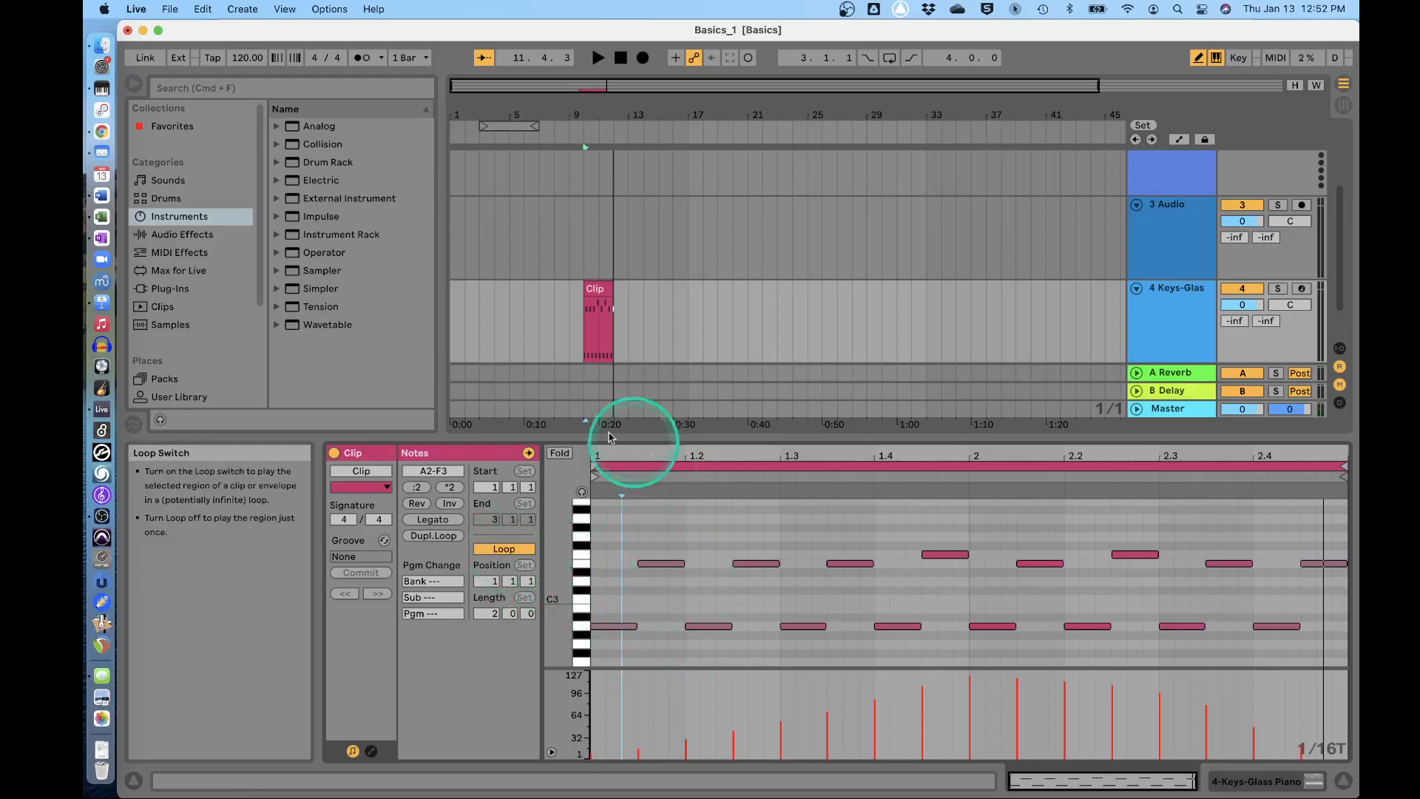
Extend the looped Keys-Glass clip to bar 37, toggle its Loop switch off and on, and play the clip
left_click(610, 288)
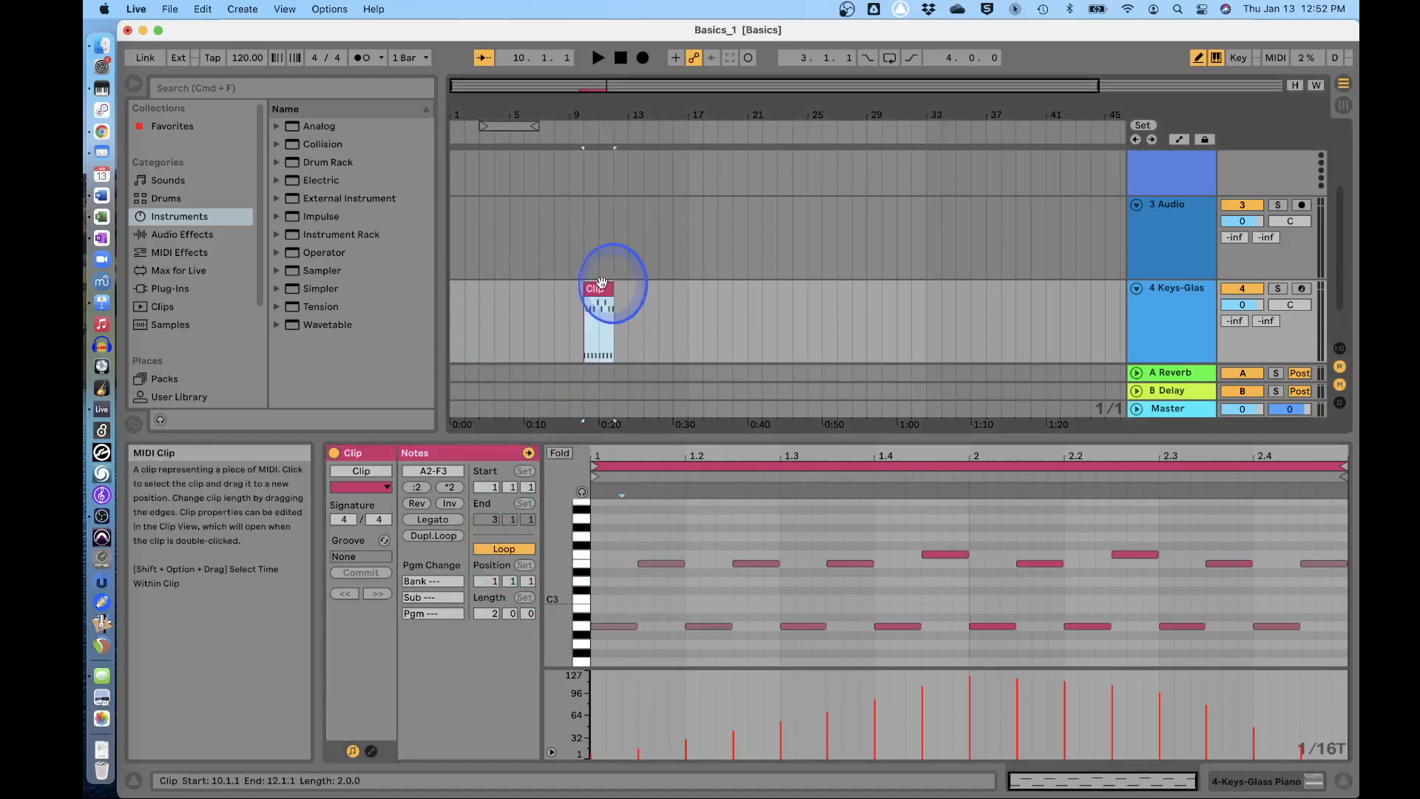
left_click_drag(614, 292, 974, 298)
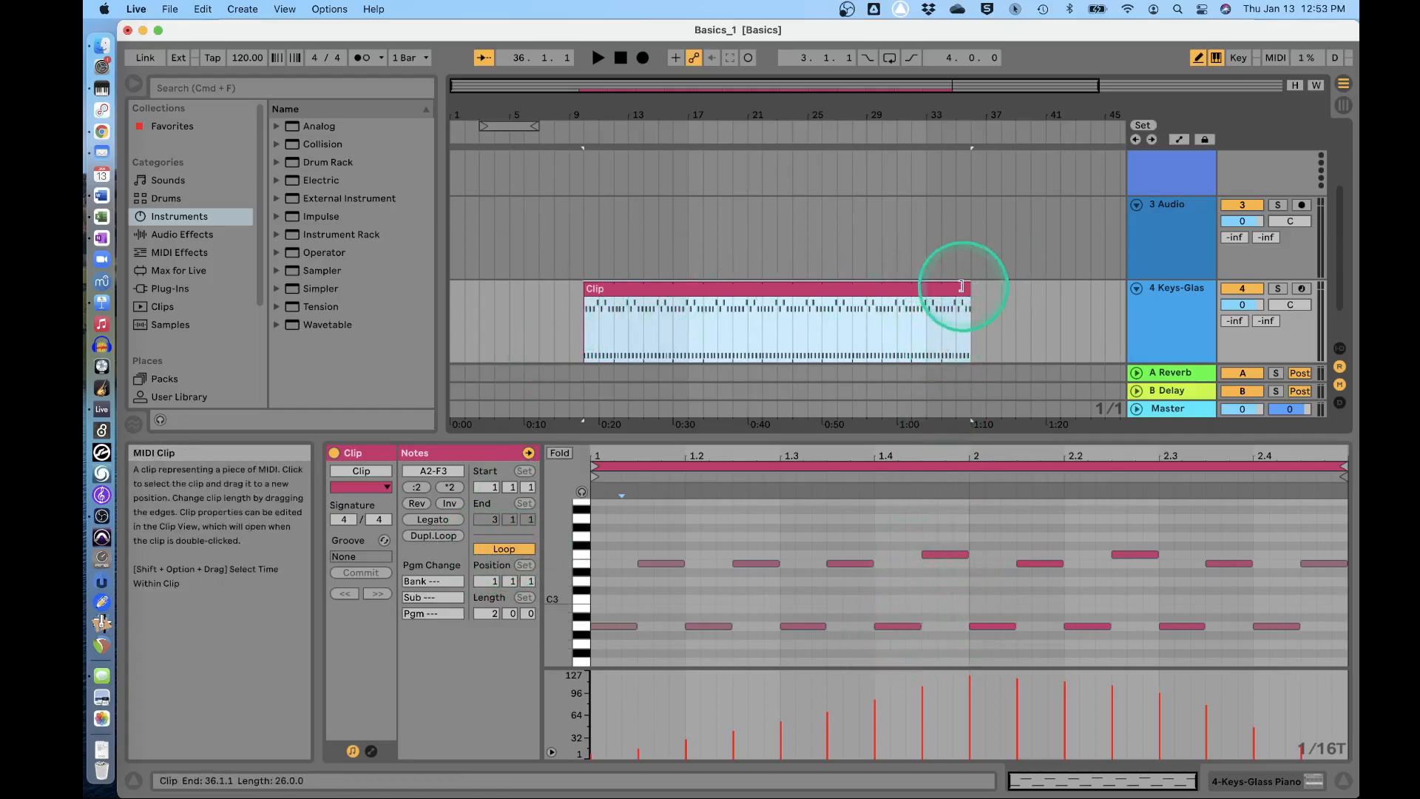
left_click_drag(968, 286, 998, 289)
left_click(504, 549)
left_click(503, 548)
left_click(603, 288)
left_click(797, 310)
key("space")
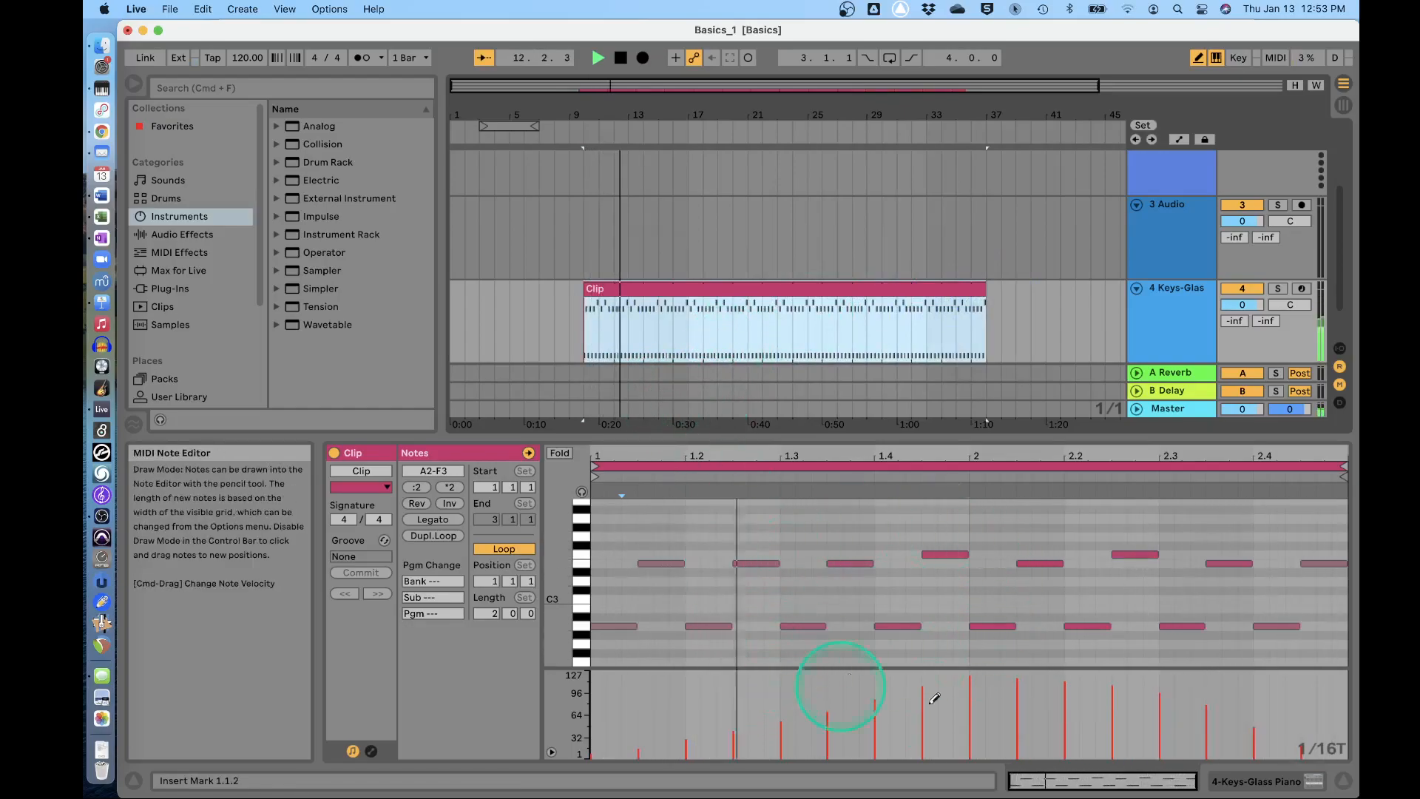
Draw four short 1/16 triplet notes during playback, on G#3 and A3 between beats 1.3 and 2.3
left_click(851, 525)
left_click(1008, 518)
left_click(1135, 527)
left_click(1167, 518)
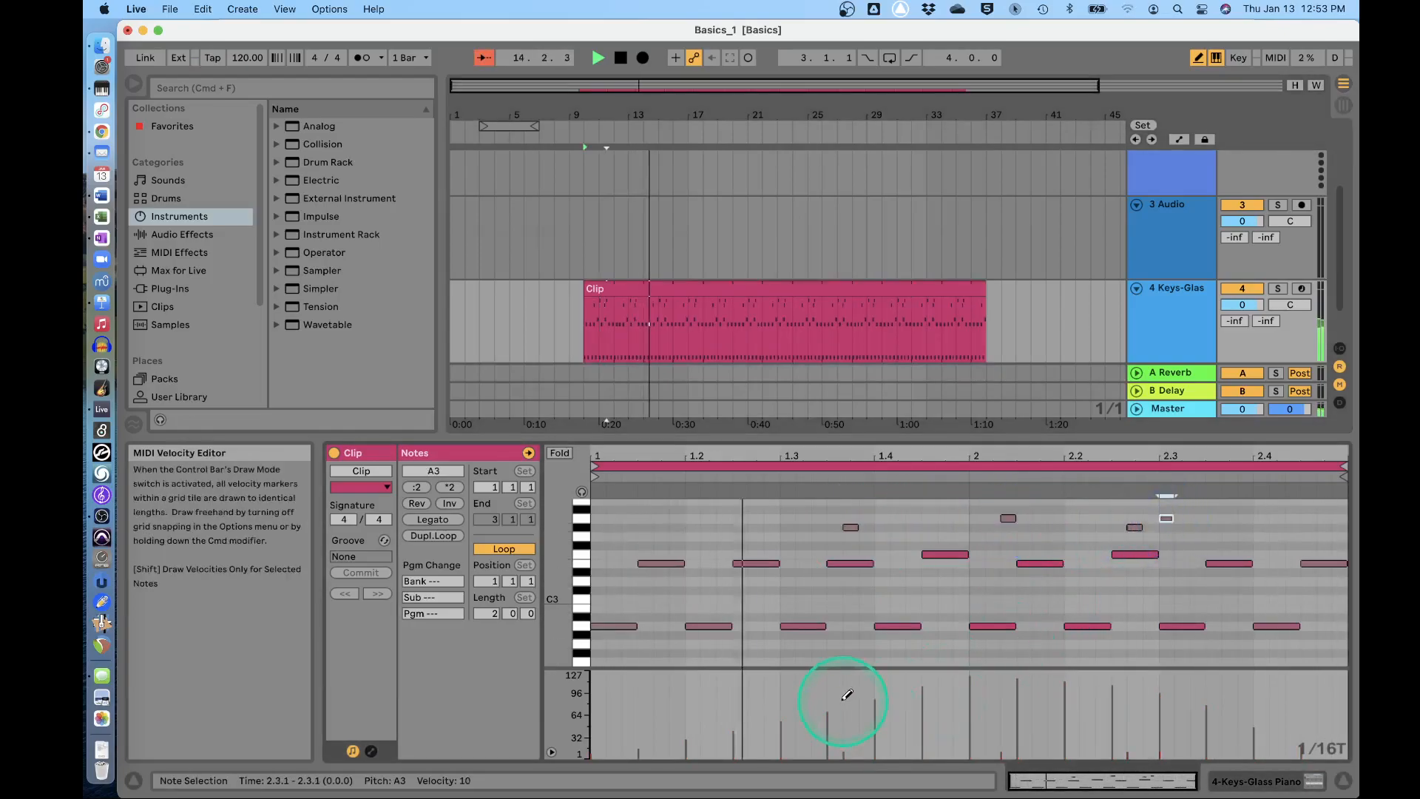
Leave Draw Mode and raise the velocities of the first three newly drawn notes to near maximum
key("b")
left_click(850, 530)
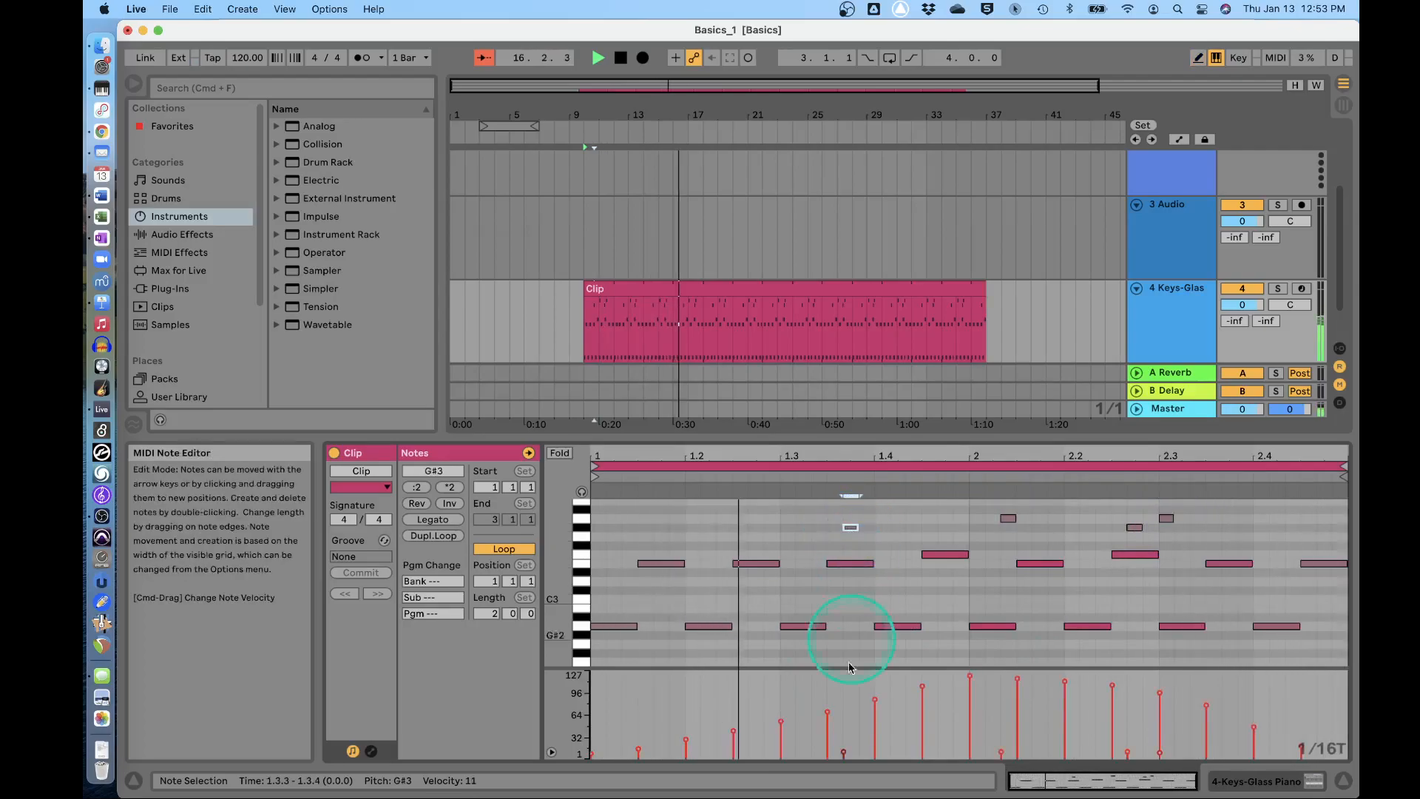
left_click(847, 689)
left_click_drag(844, 754, 843, 675)
left_click_drag(1002, 753, 1002, 685)
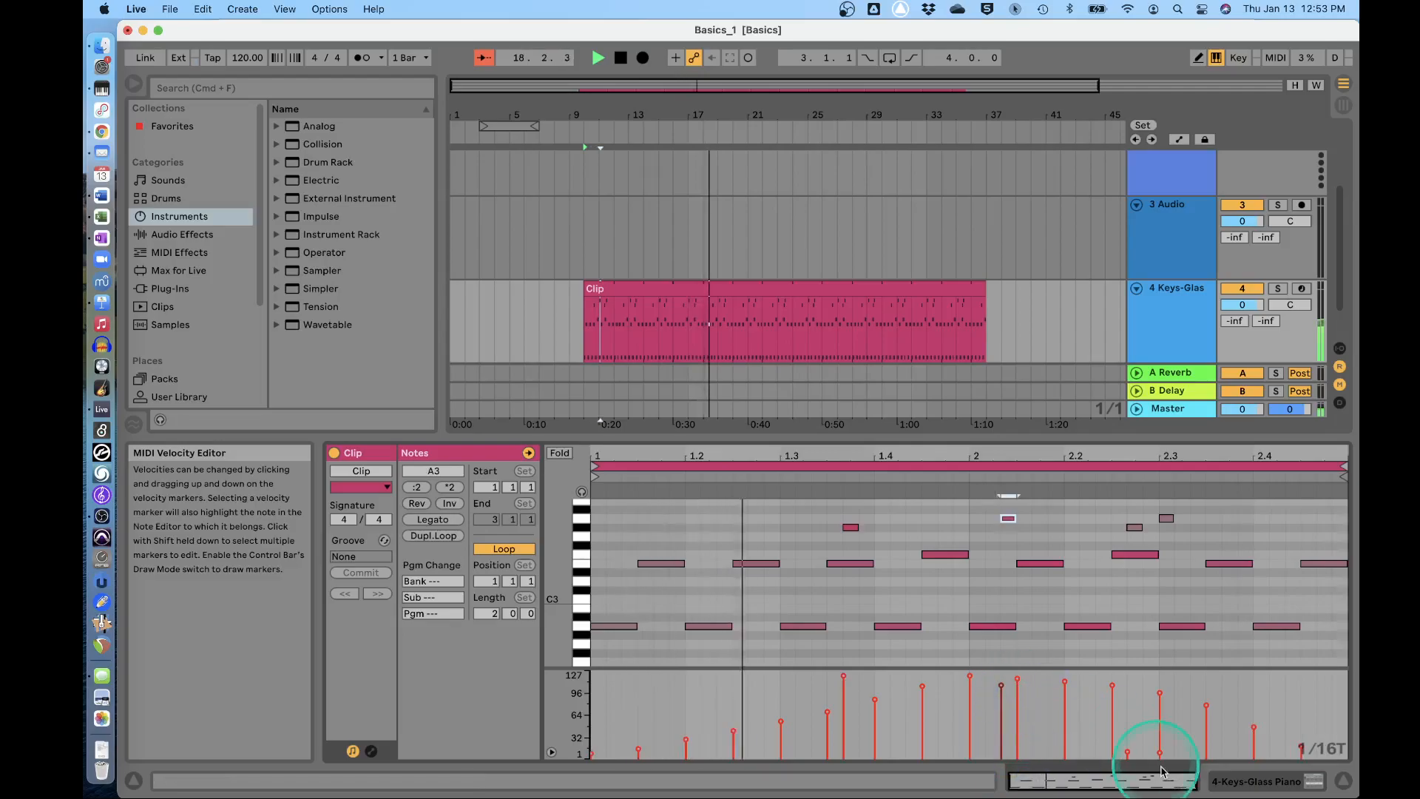
left_click_drag(1127, 752, 1128, 678)
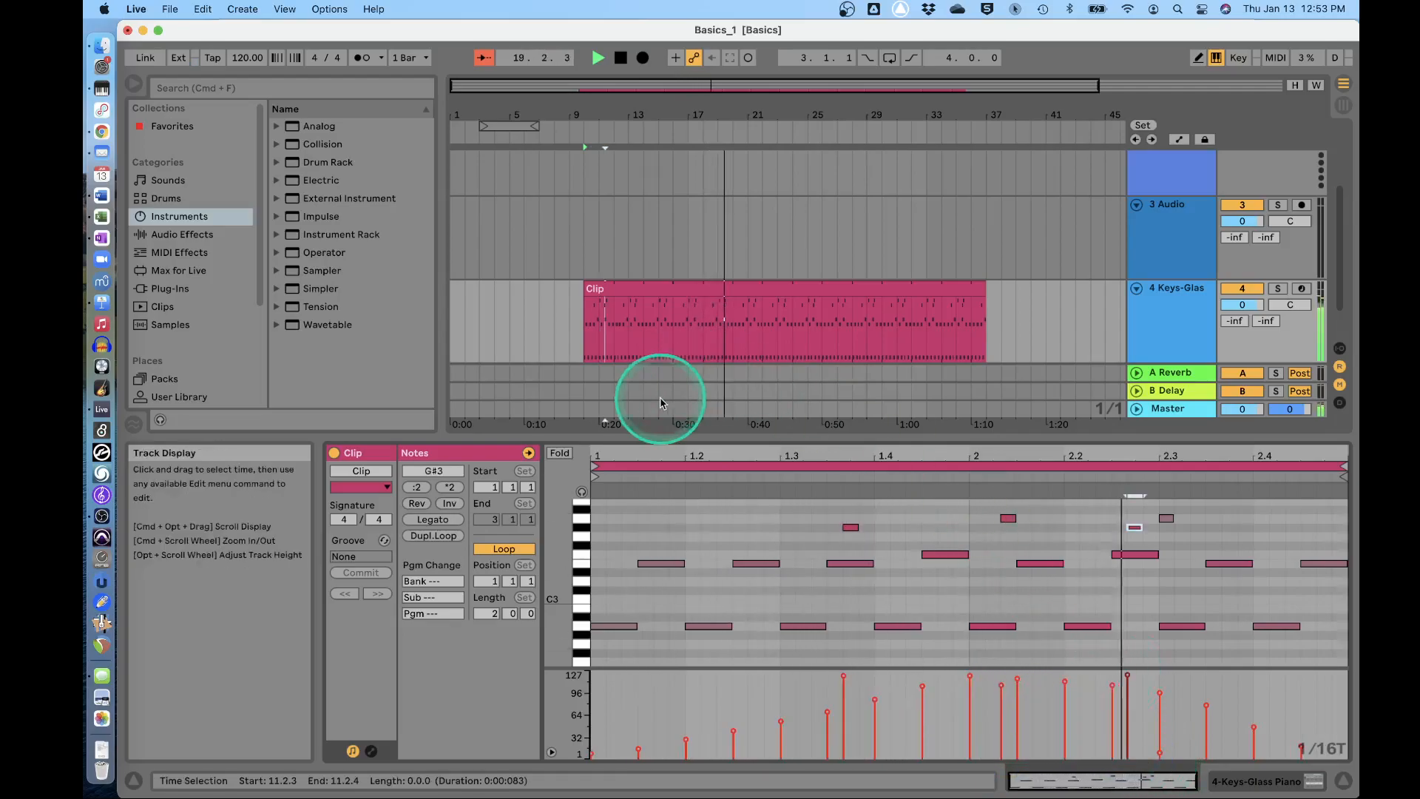
Draw a short A3 note at 1.1.2 in Draw Mode and raise its velocity to near maximum
key("b")
left_click(630, 518)
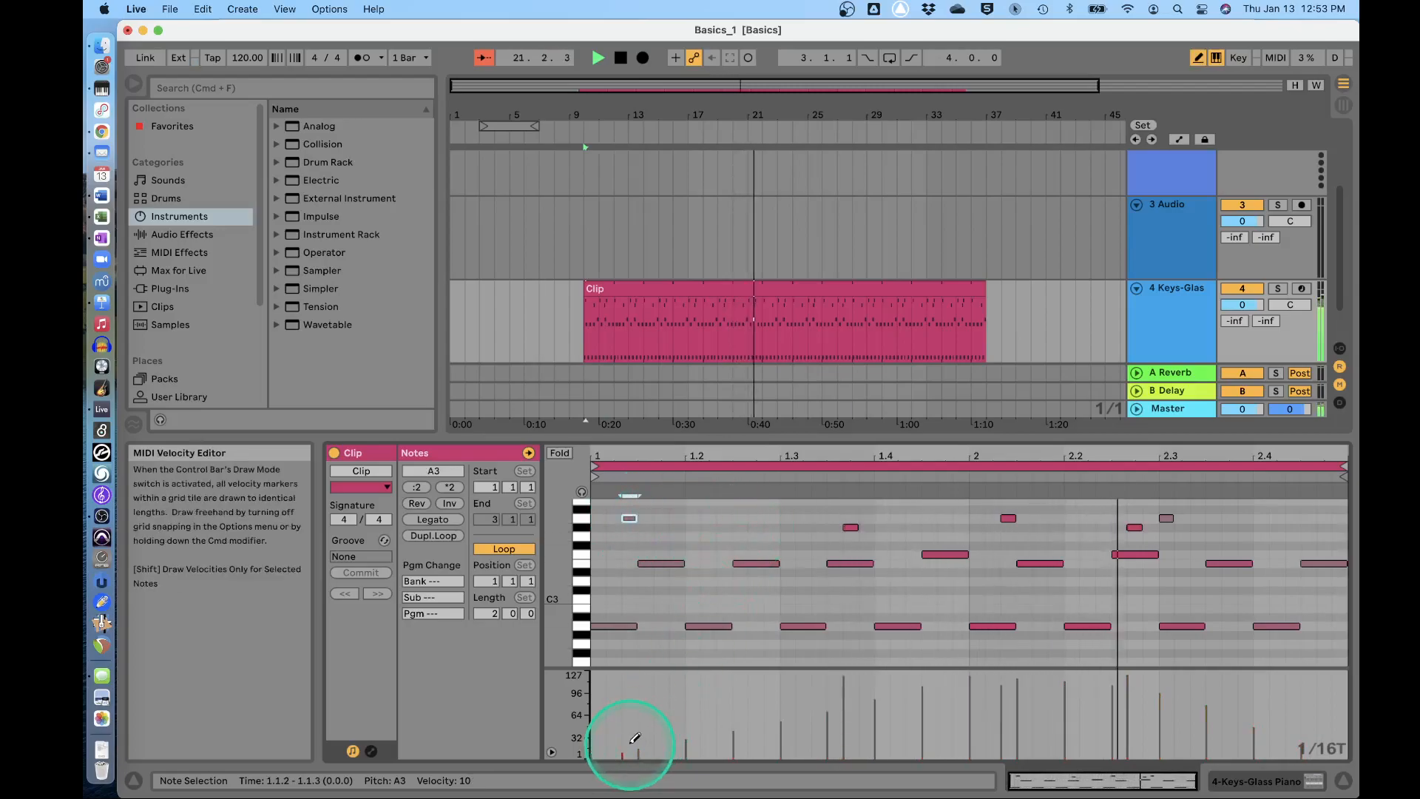
key("b")
left_click_drag(623, 752, 624, 672)
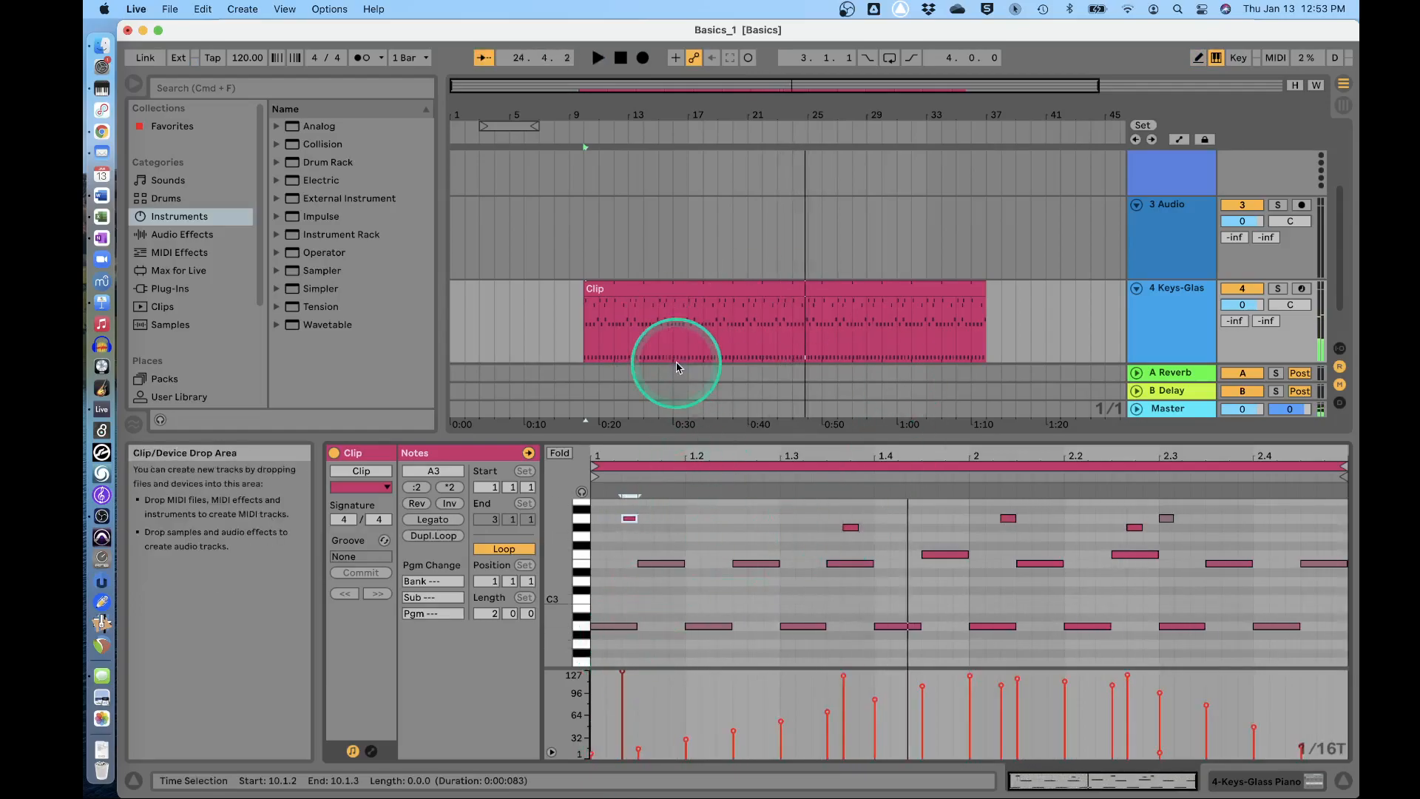
Undo the added G#3 and A3 notes with their velocity changes, and shorten the clip to end at bar 12
key("super+z")
key("super+z")
key("super+z")
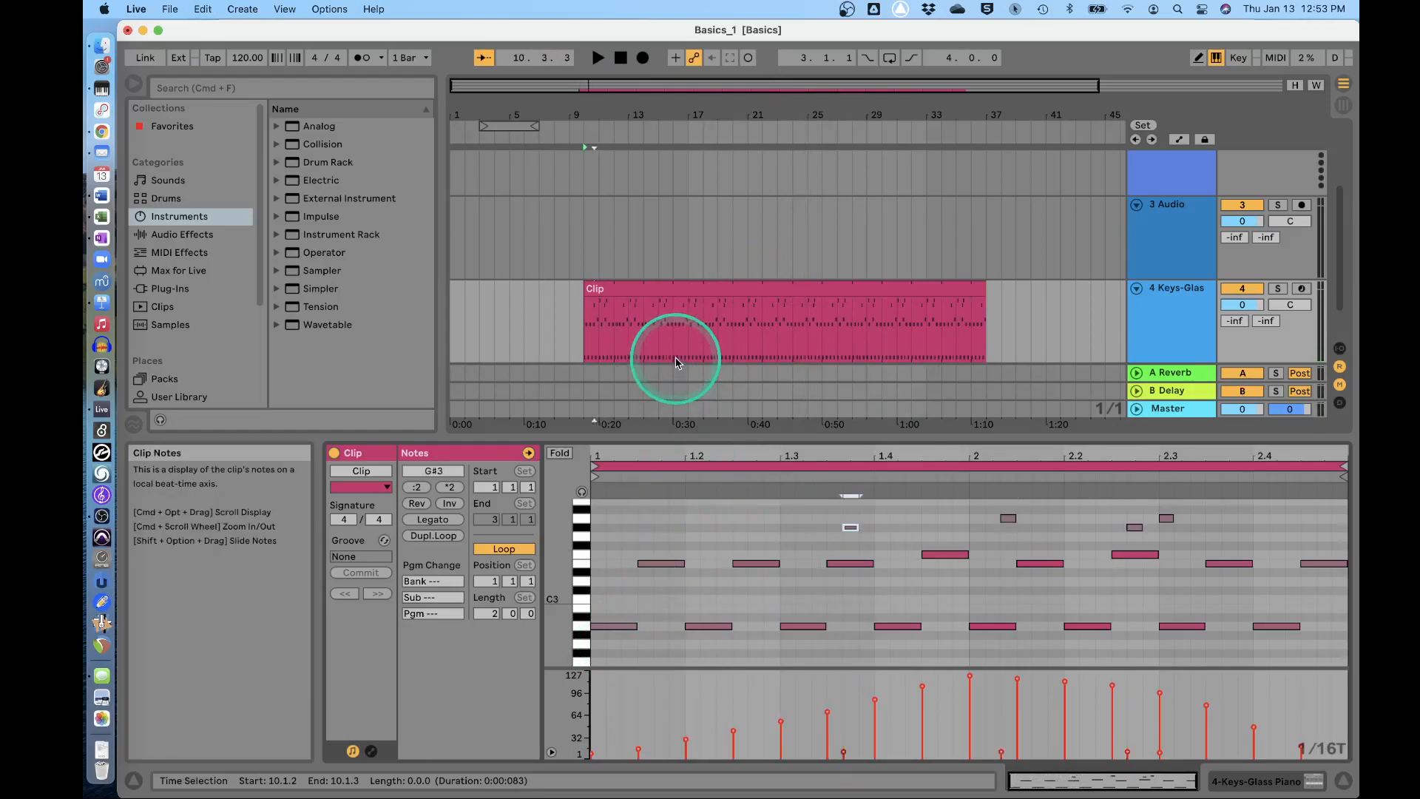
key("super+z")
key("super+z")
key("super+z")
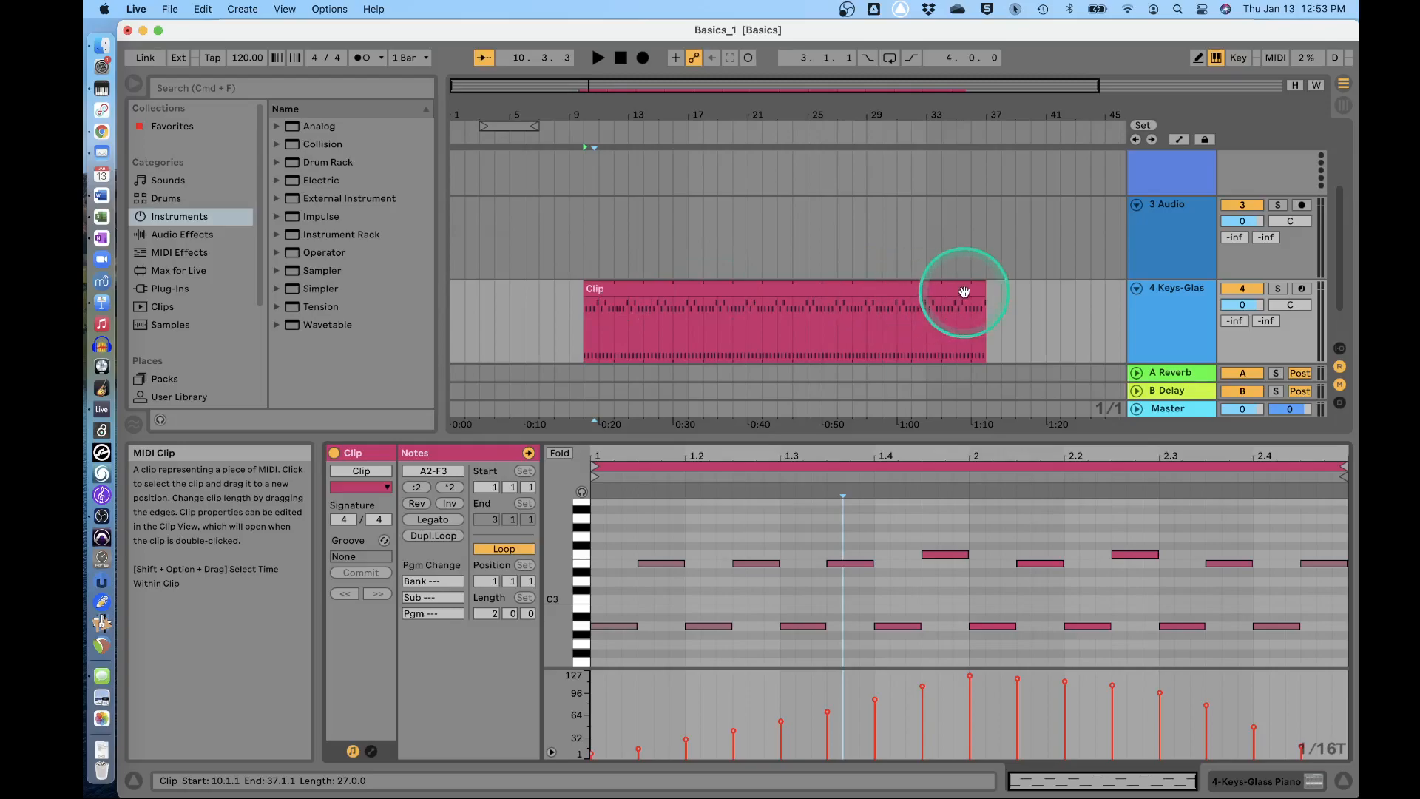
left_click_drag(983, 289, 605, 290)
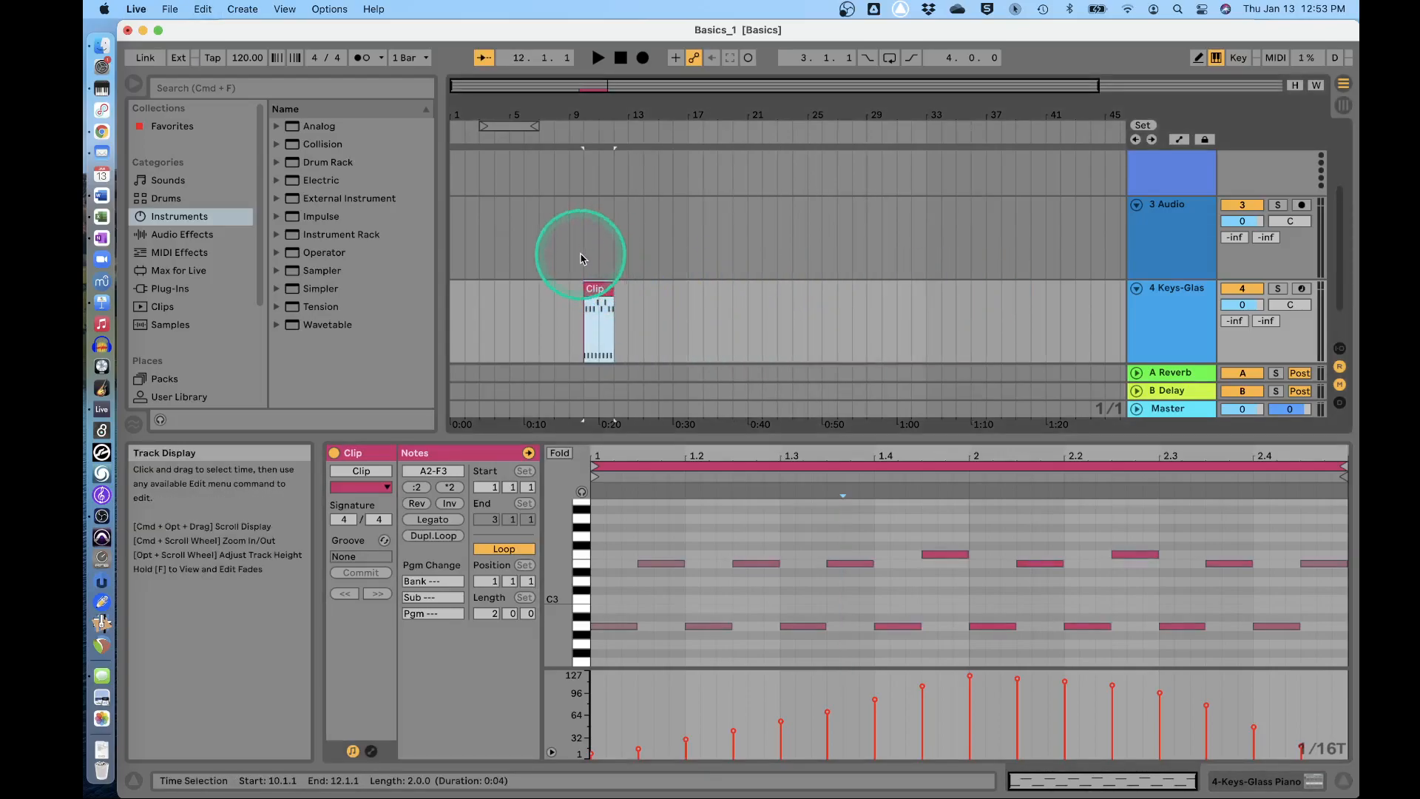
Paste a copy of the two-bar MIDI clip onto track 3 at bar 10, directly above the original
left_click(583, 260)
key("super+v")
left_click(599, 206)
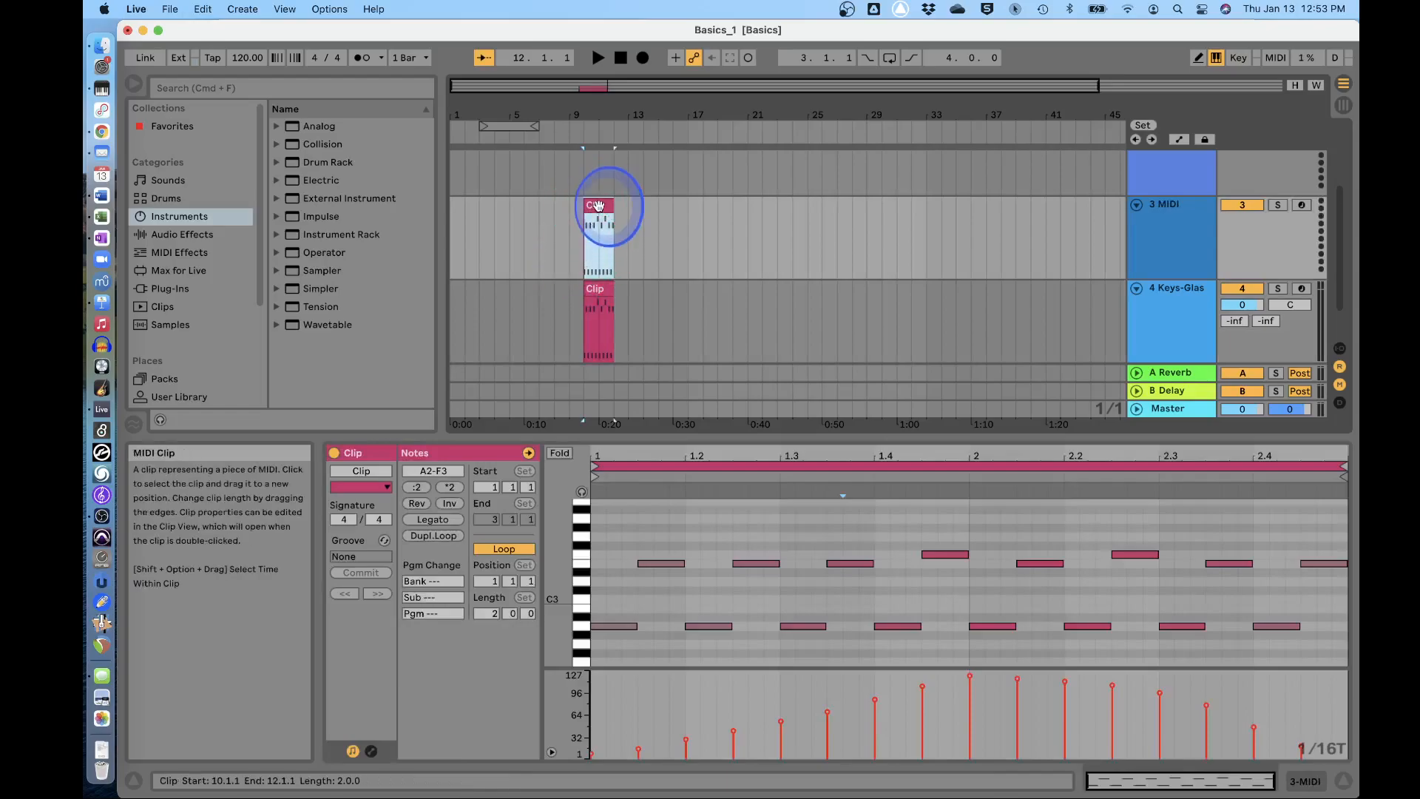
Load the Stevie Wow.adg preset from the Piano & Keys sounds onto track 3
left_click(169, 179)
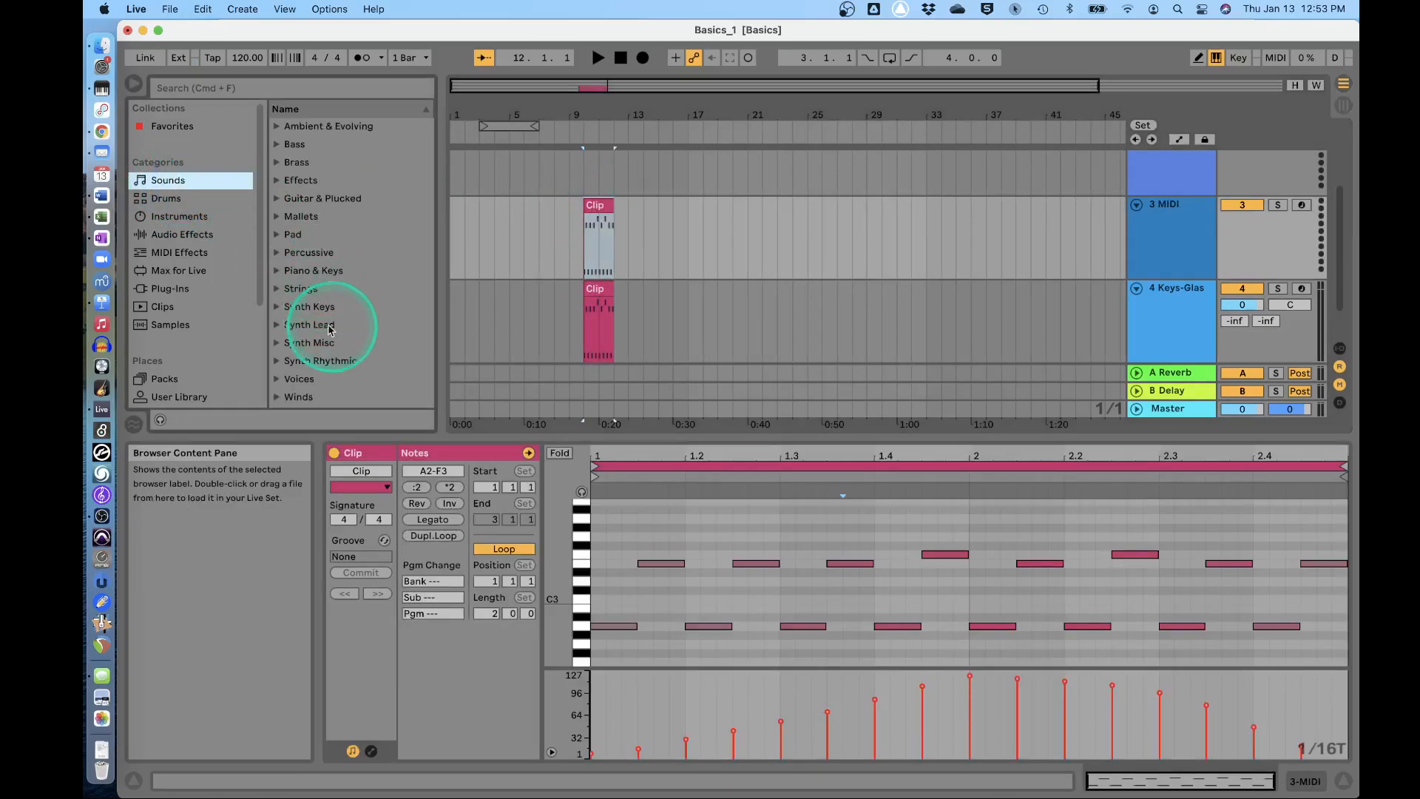
left_click(279, 308)
scroll(317, 316, "down", 3)
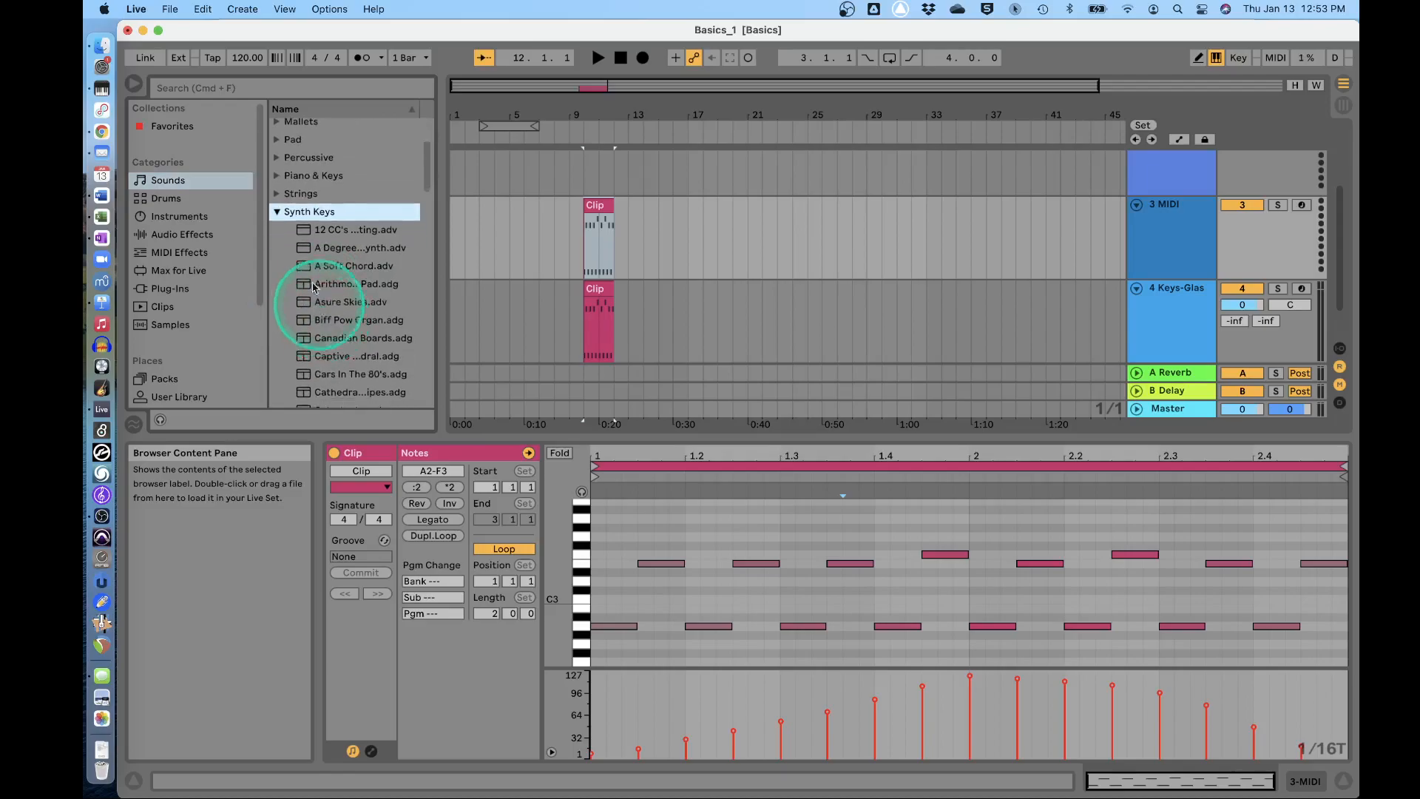
left_click(281, 213)
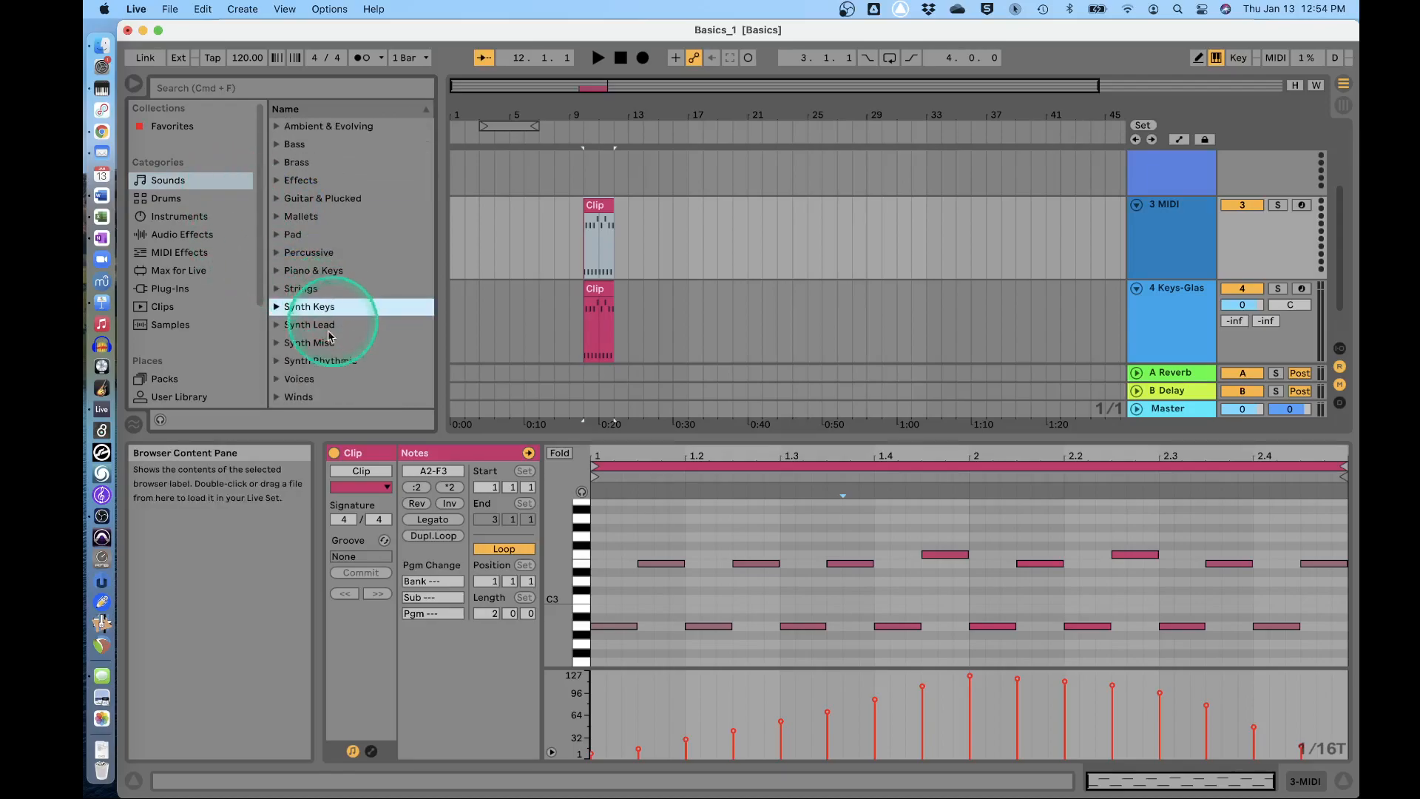
left_click(277, 270)
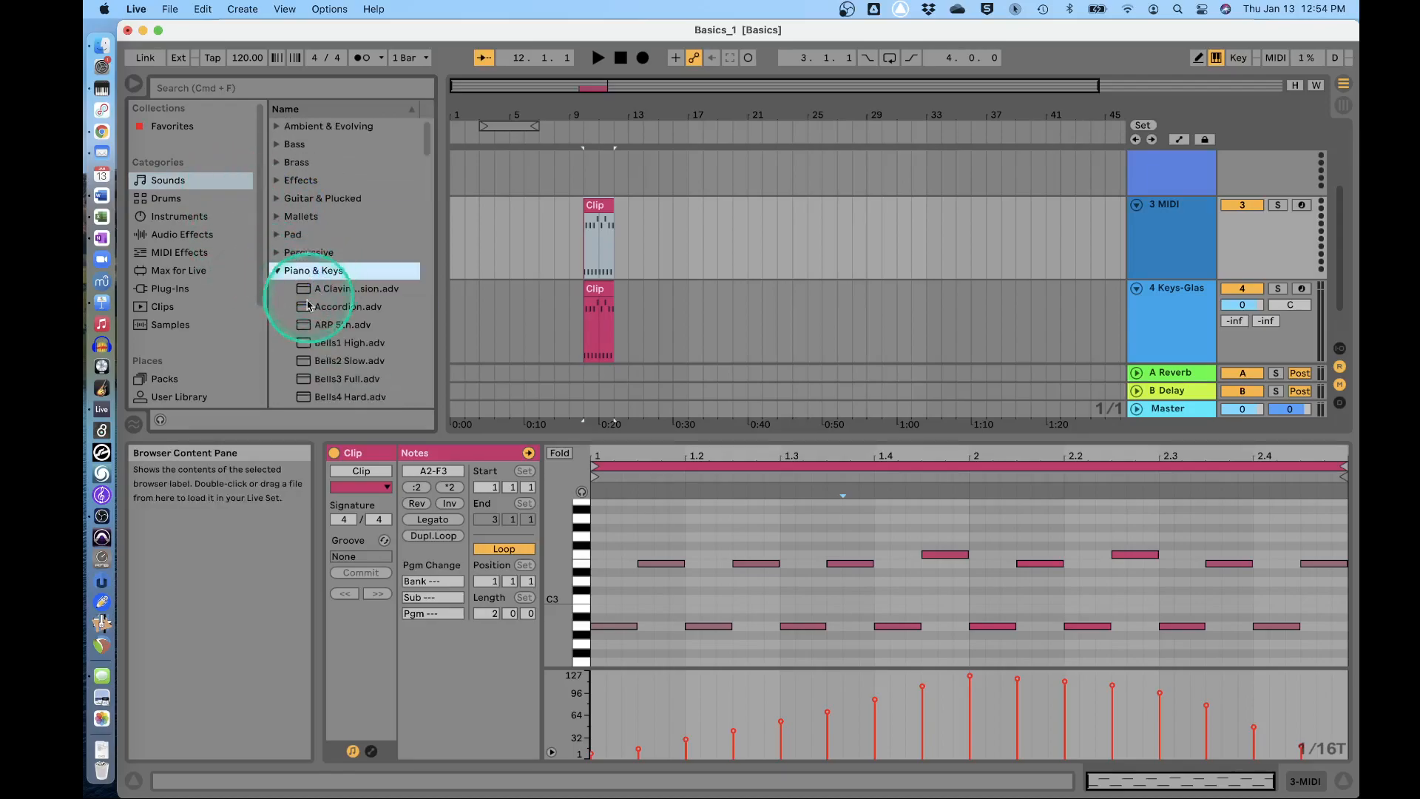
scroll(326, 361, "down", 6)
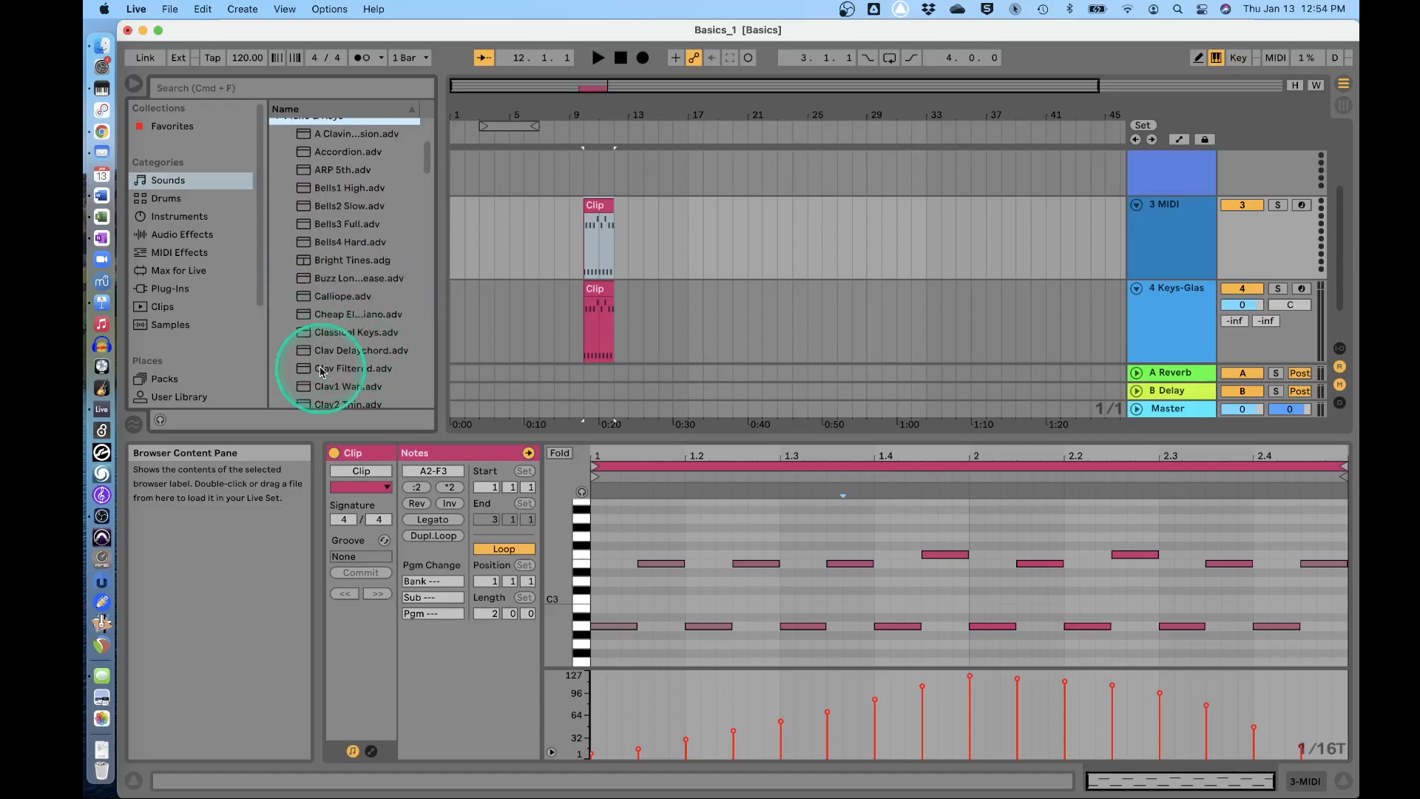
scroll(371, 387, "down", 8)
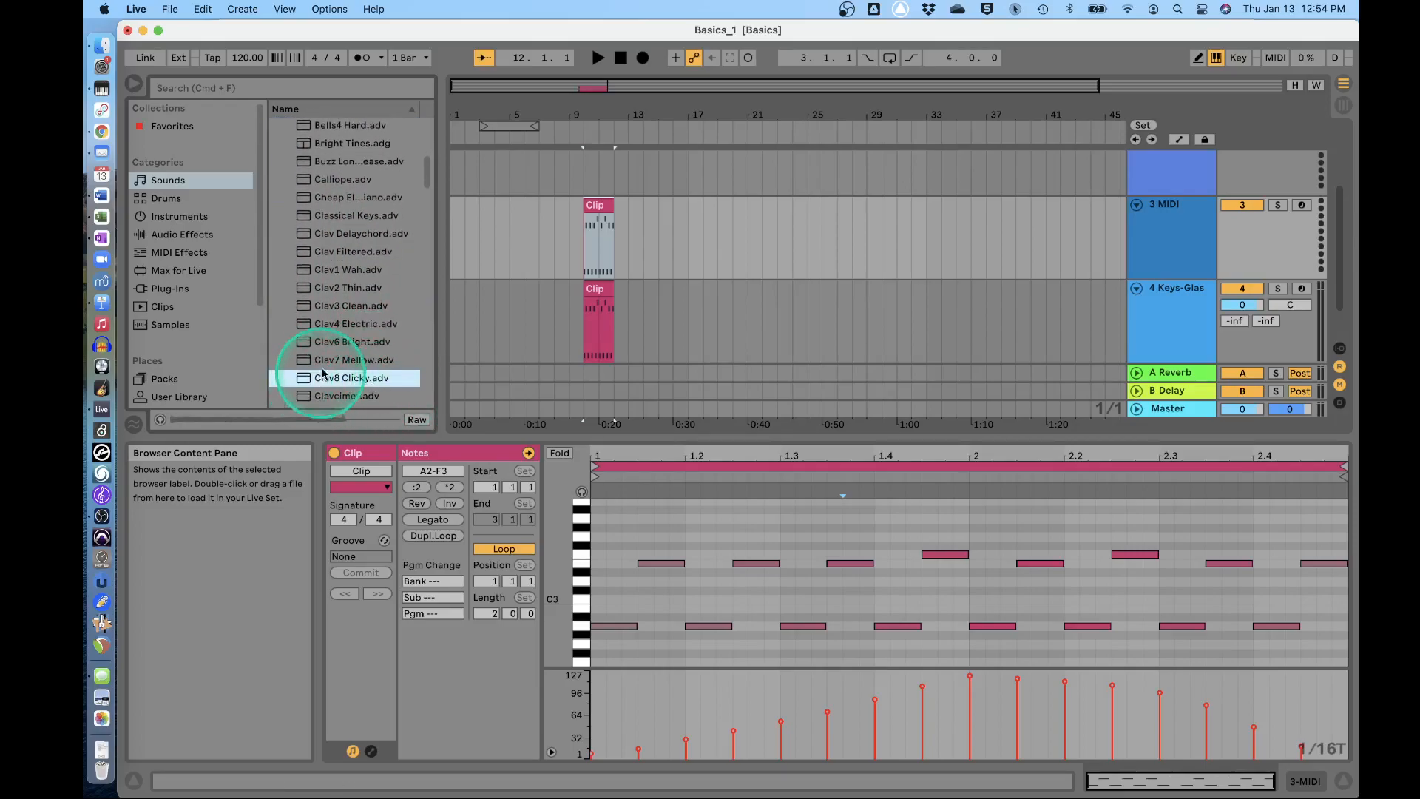
scroll(321, 367, "down", 15)
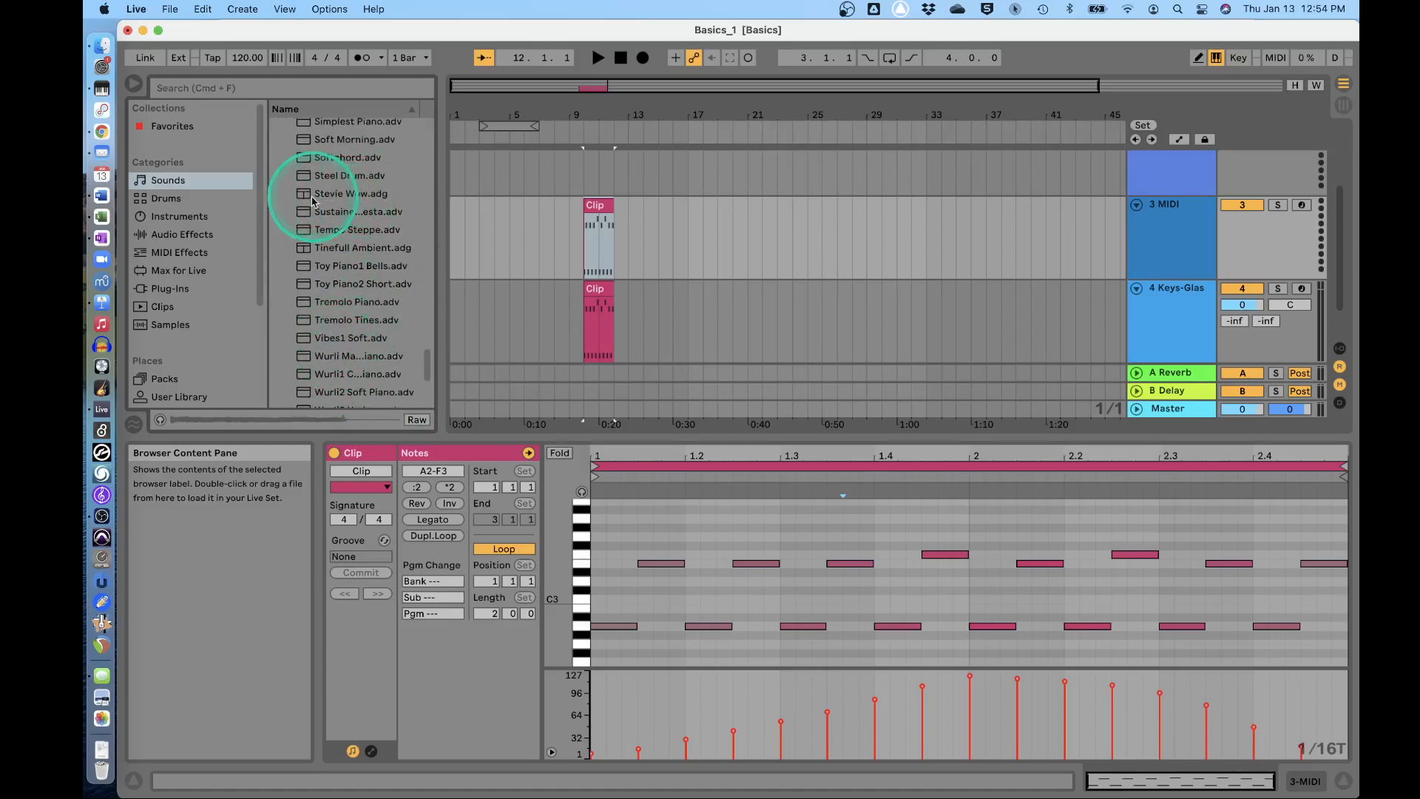
left_click_drag(311, 193, 628, 235)
left_click(1176, 318)
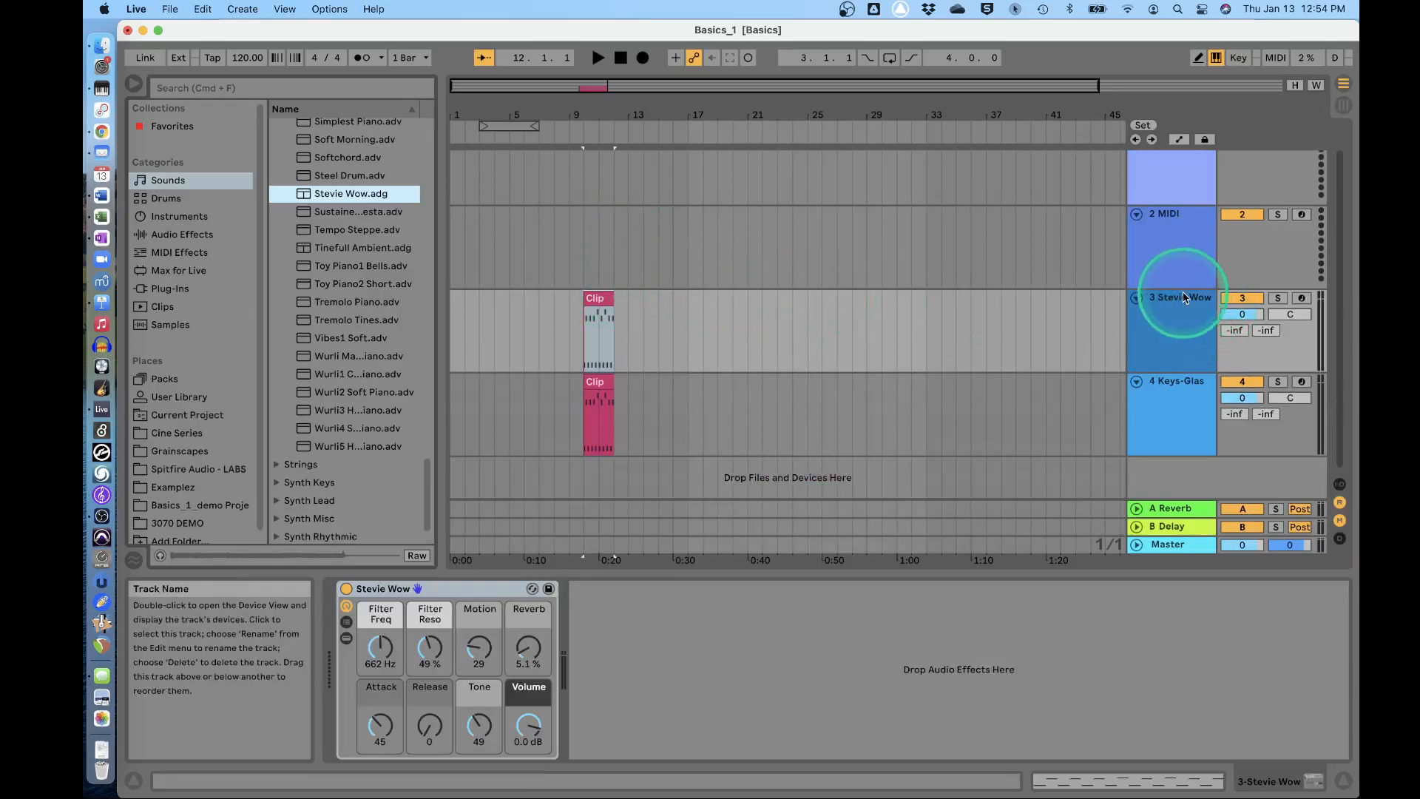
Play the Stevie Wow clip soloed, turn the solo off, and play it together with the Keys-Glass Piano clip
left_click(1277, 298)
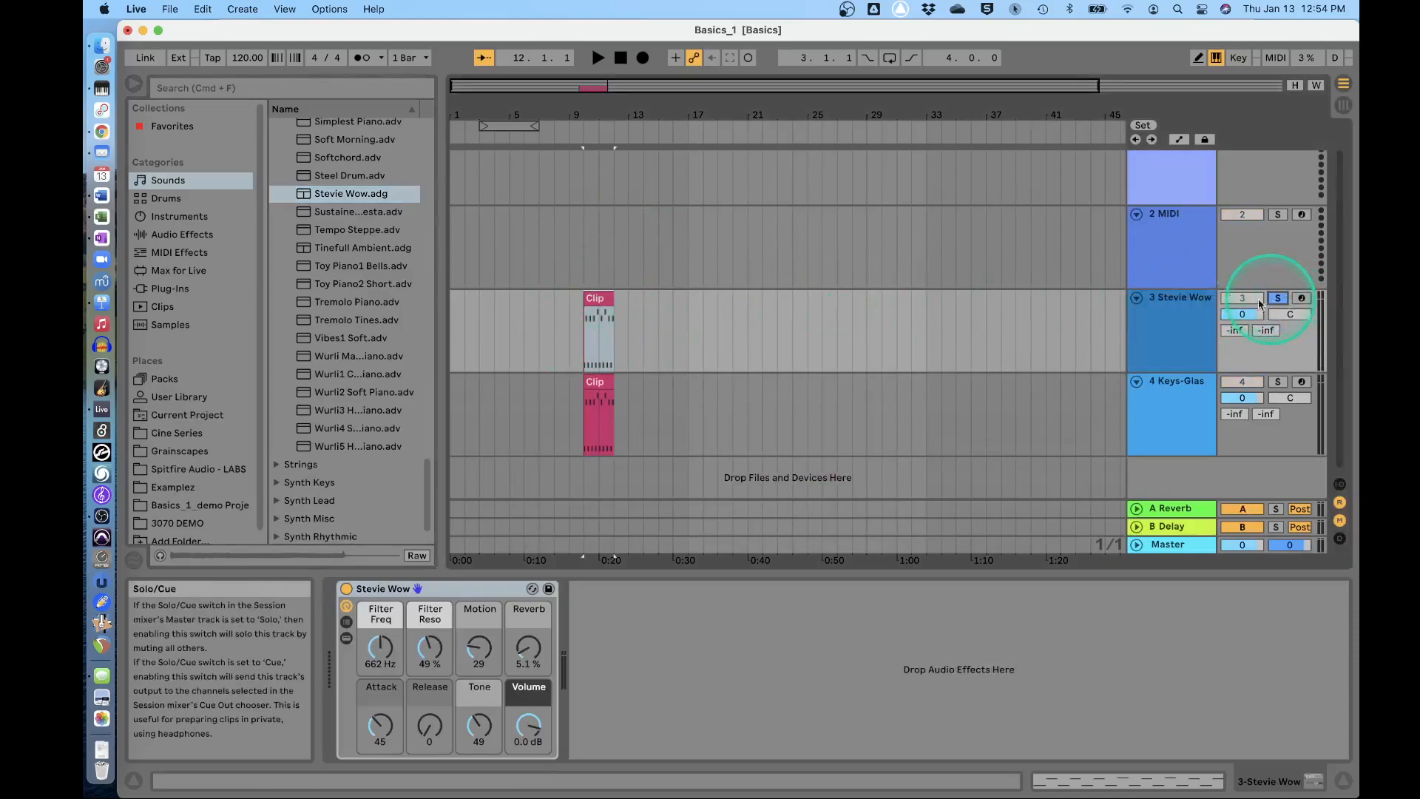
key("space")
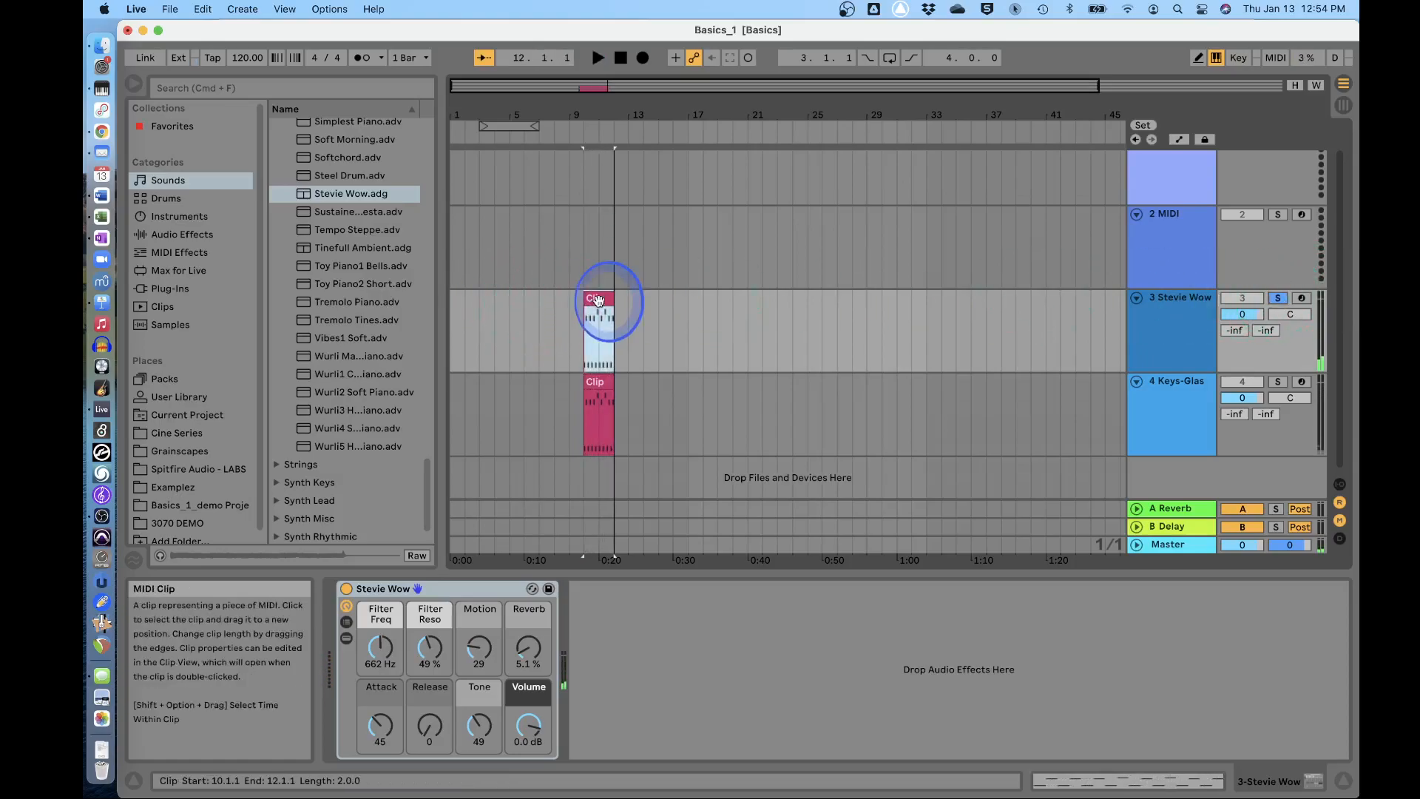
left_click(601, 384)
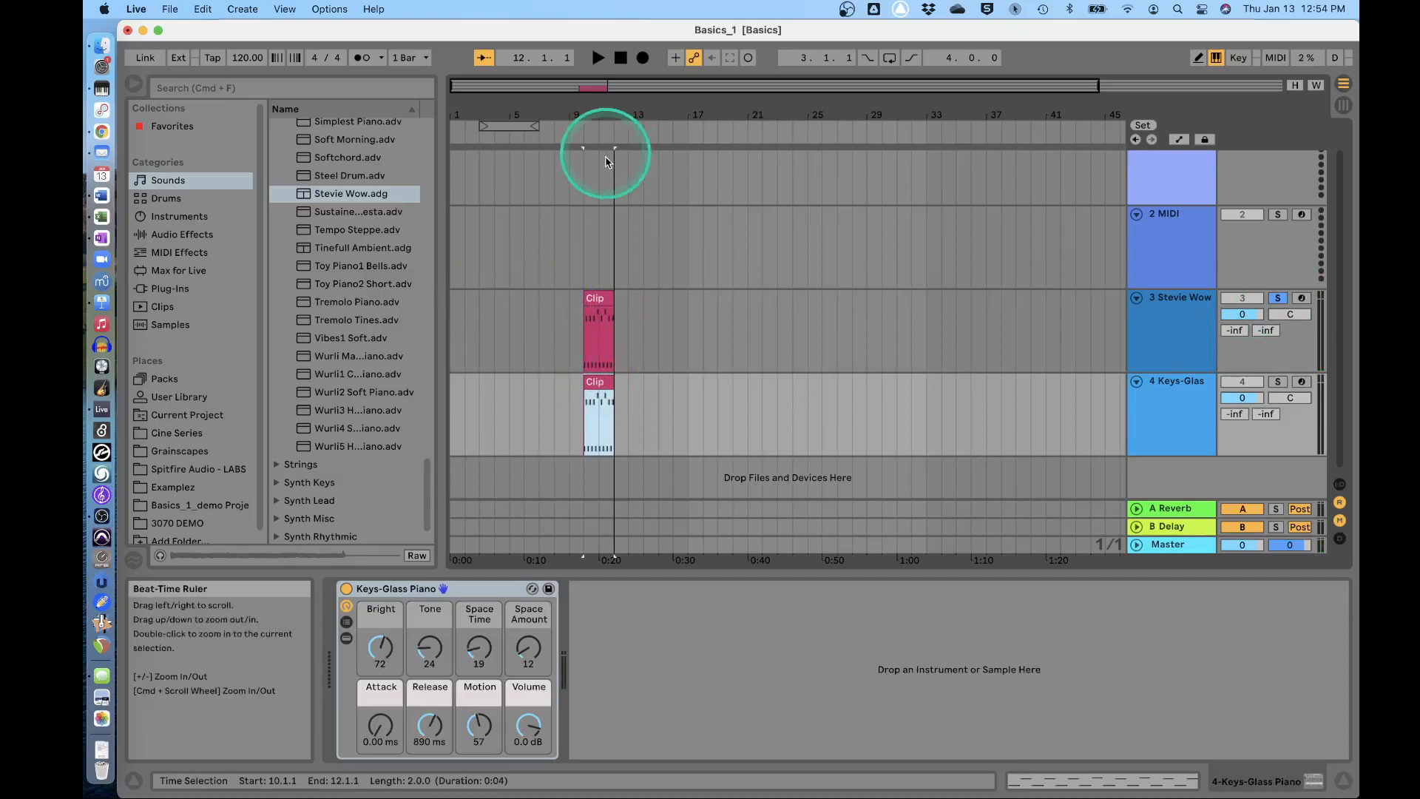
left_click(1282, 303)
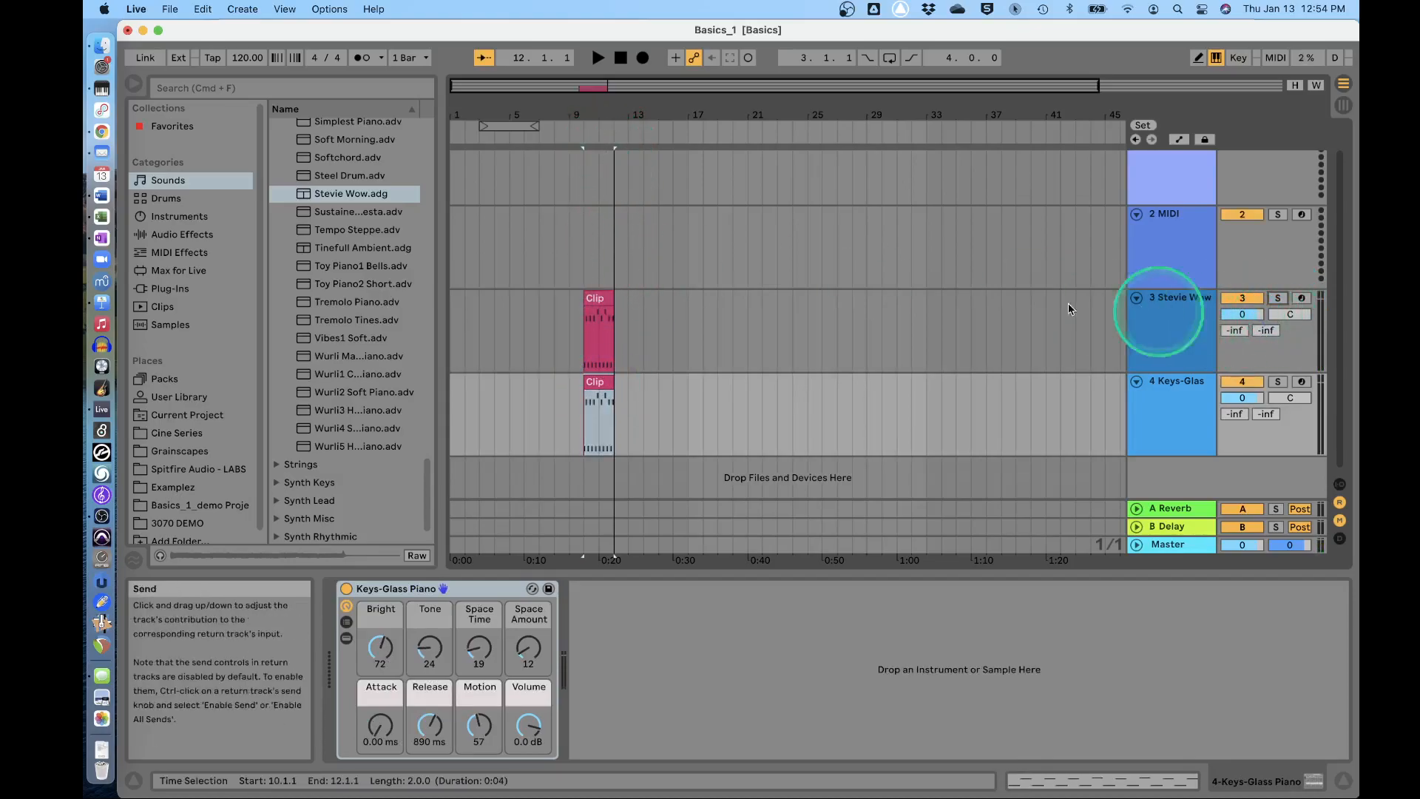
key("space")
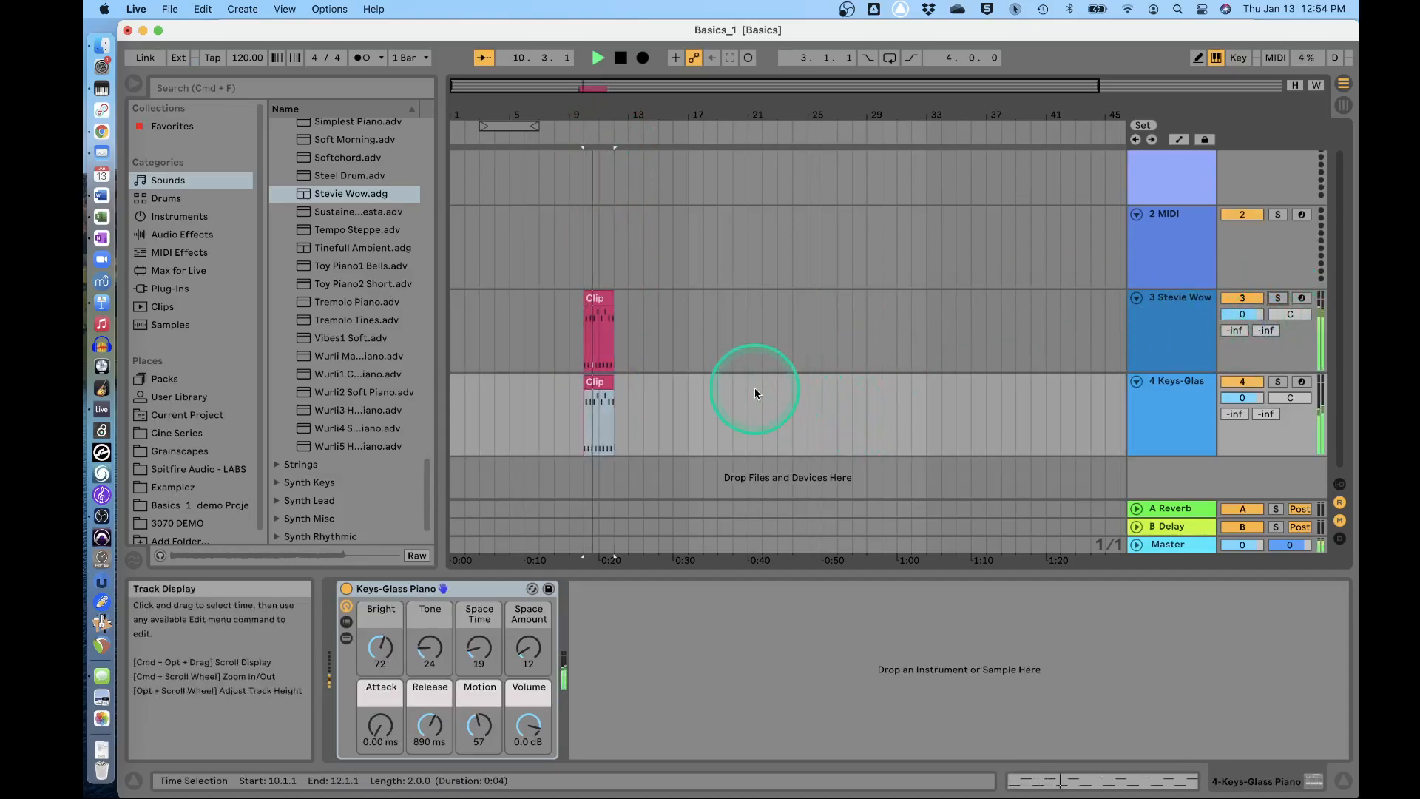
key("space")
Extend the looped clip on the Keys-Glass Piano track to end at bar 38
left_click(601, 434)
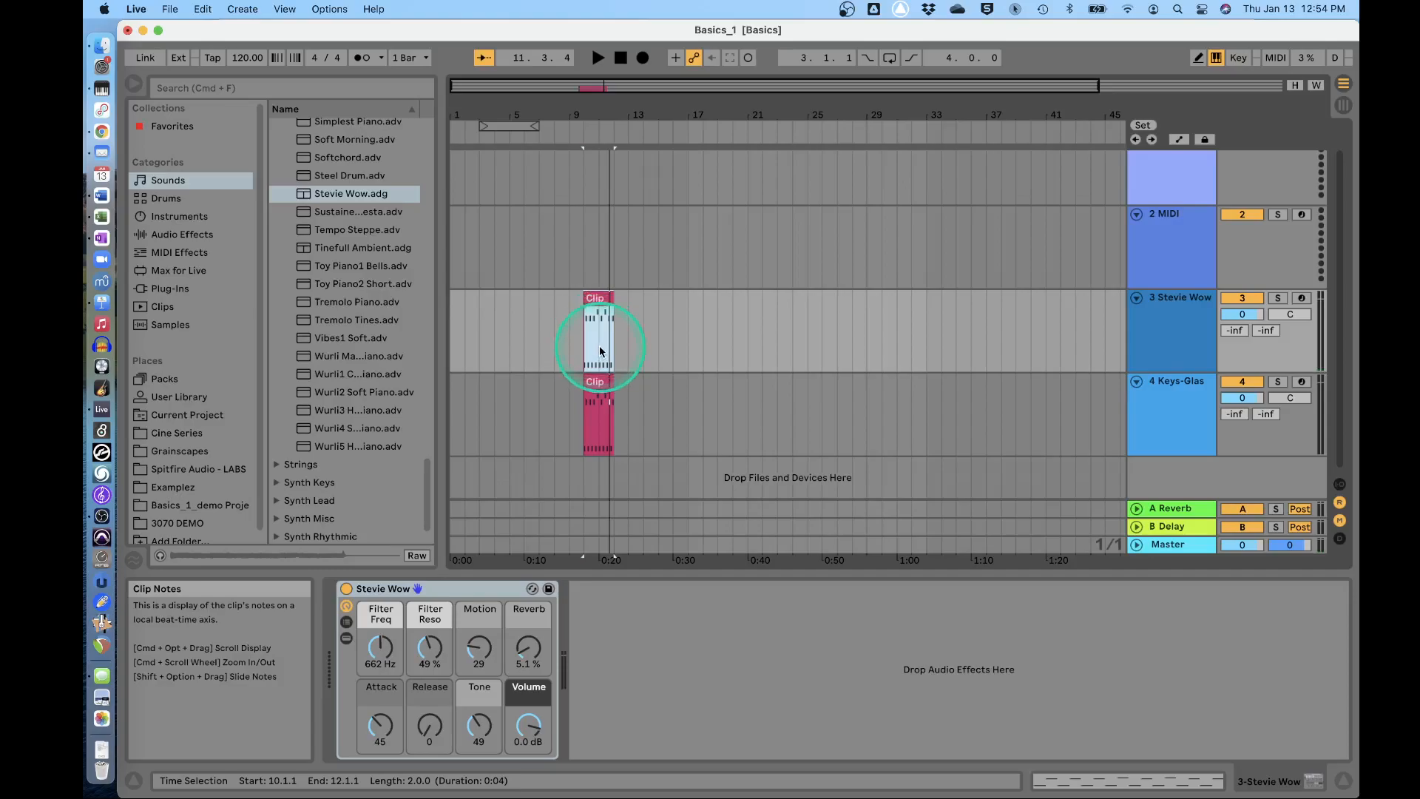
left_click(603, 318)
left_click_drag(602, 380, 991, 384)
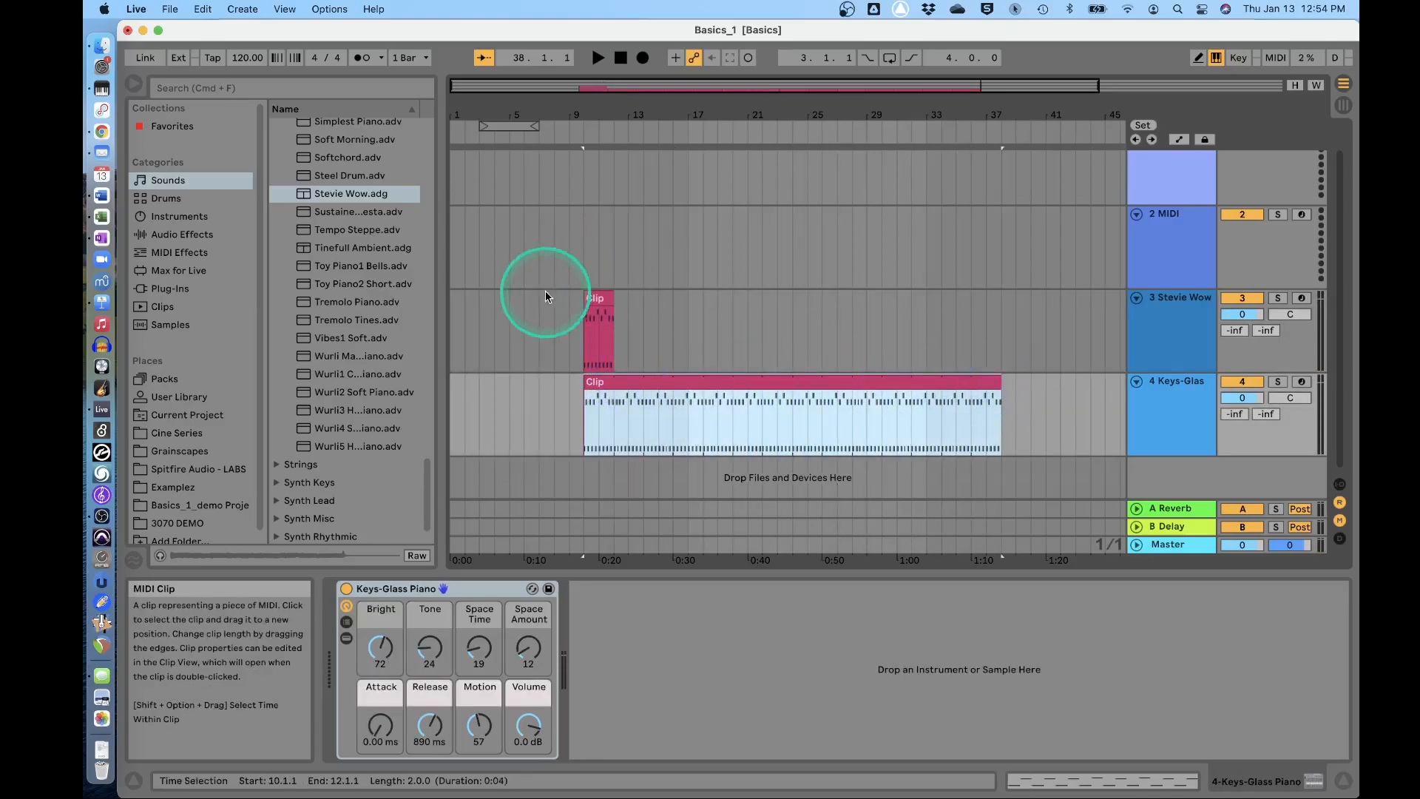
Set the Stevie Wow clip to play at double tempo and extend it to end at bar 38
left_click(596, 296)
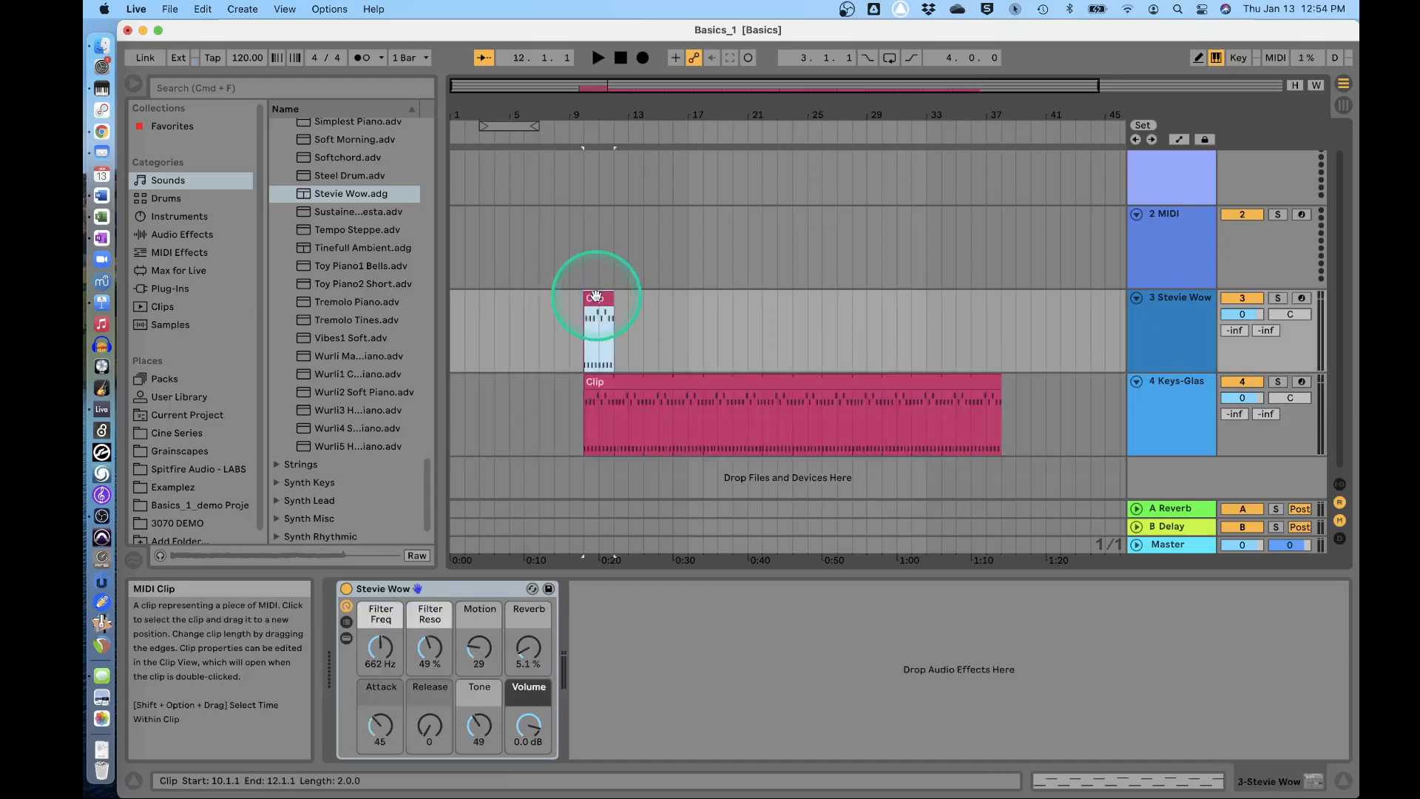
double_click(599, 297)
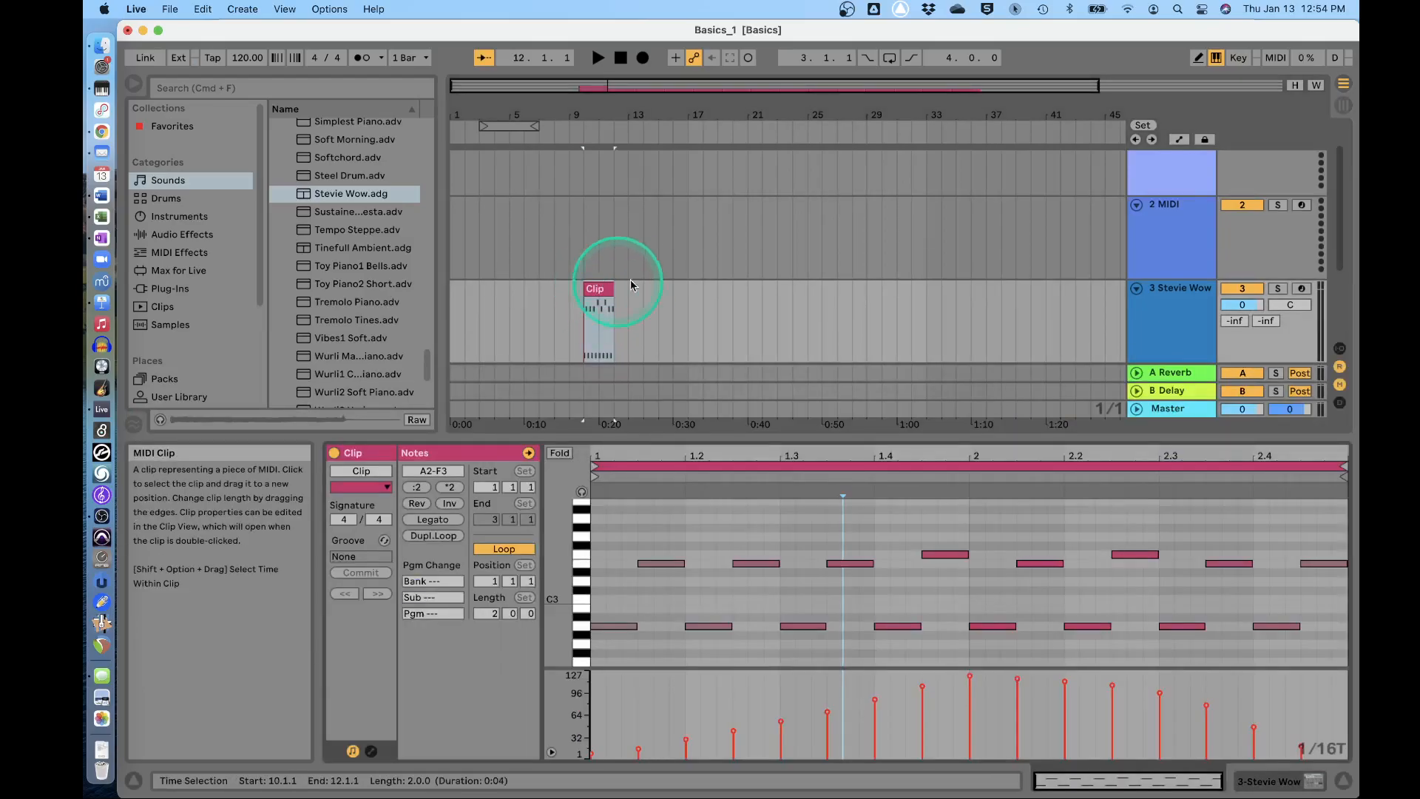
scroll(639, 285, "down", 4)
left_click(596, 183)
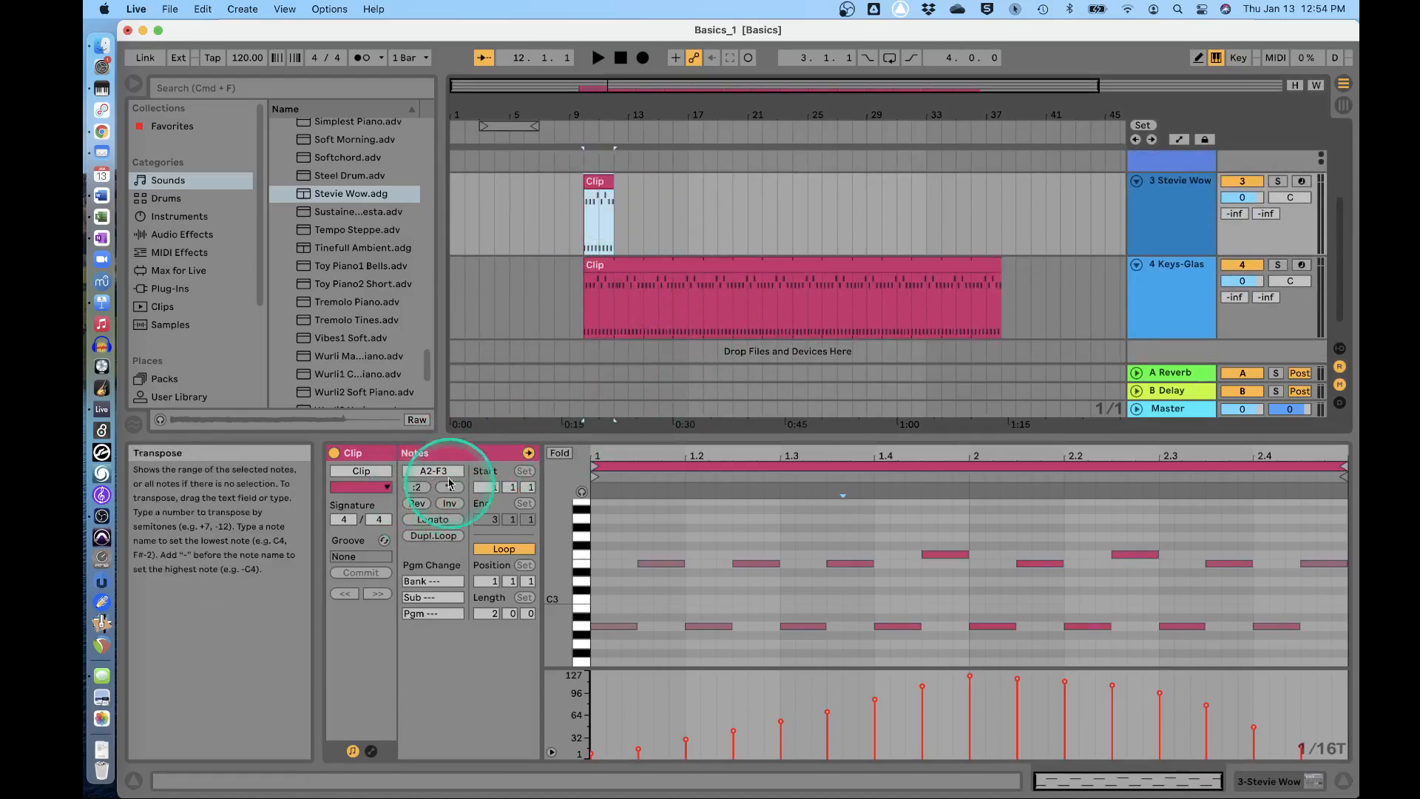
left_click(416, 487)
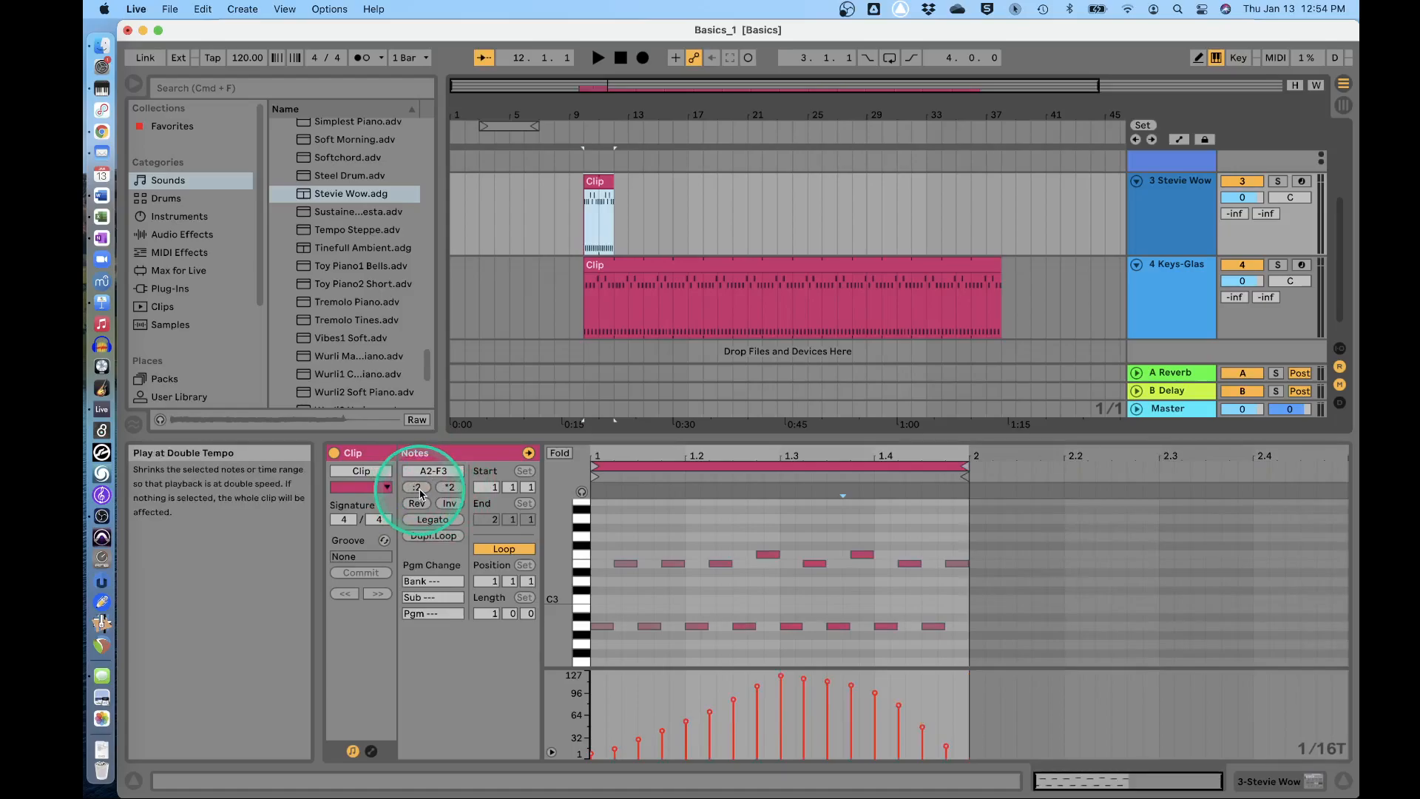
left_click_drag(609, 181, 996, 193)
During playback, try the Stevie Wow clip at half tempo and double tempo, return it to a one-bar loop, and listen again
key("space")
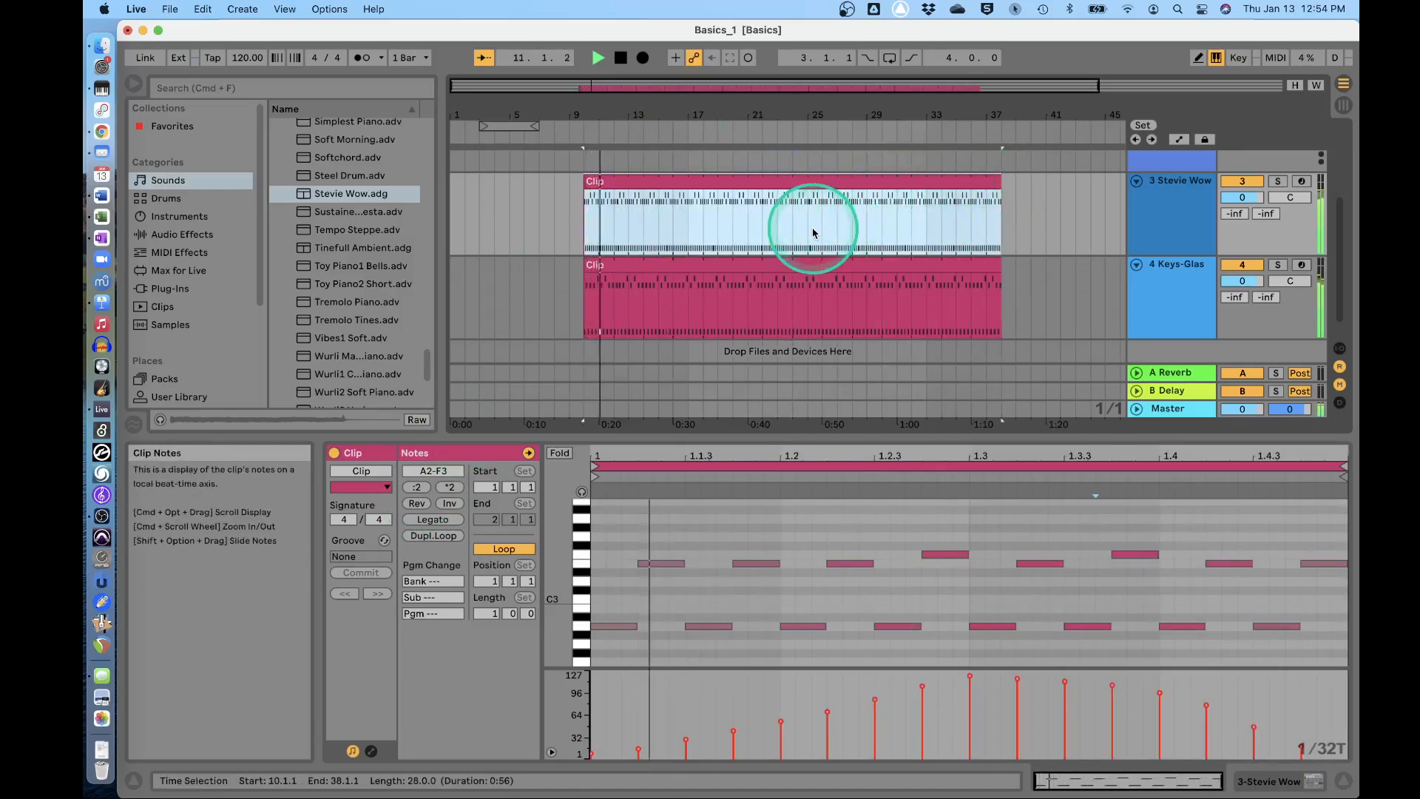
left_click(454, 490)
left_click(454, 490)
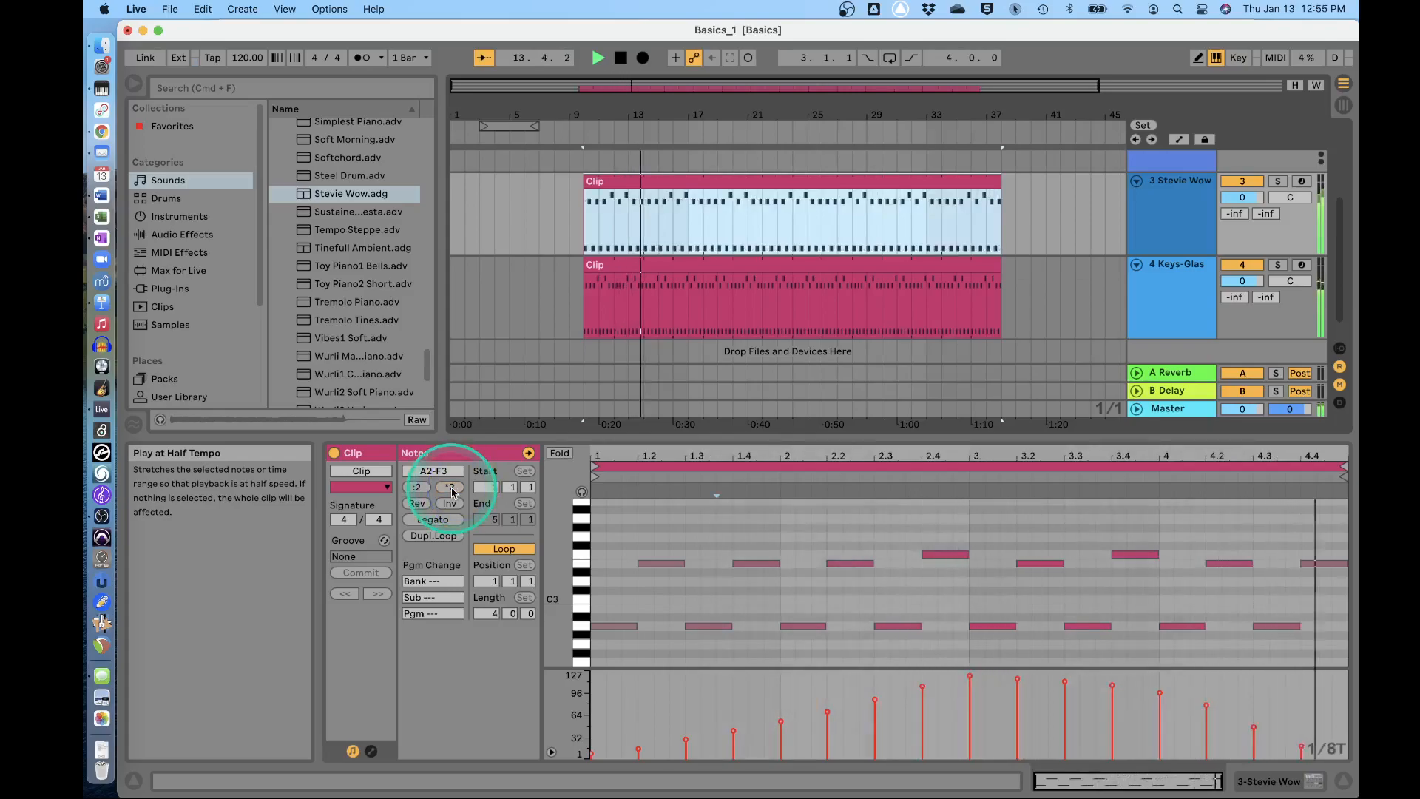
left_click(417, 488)
left_click(417, 488)
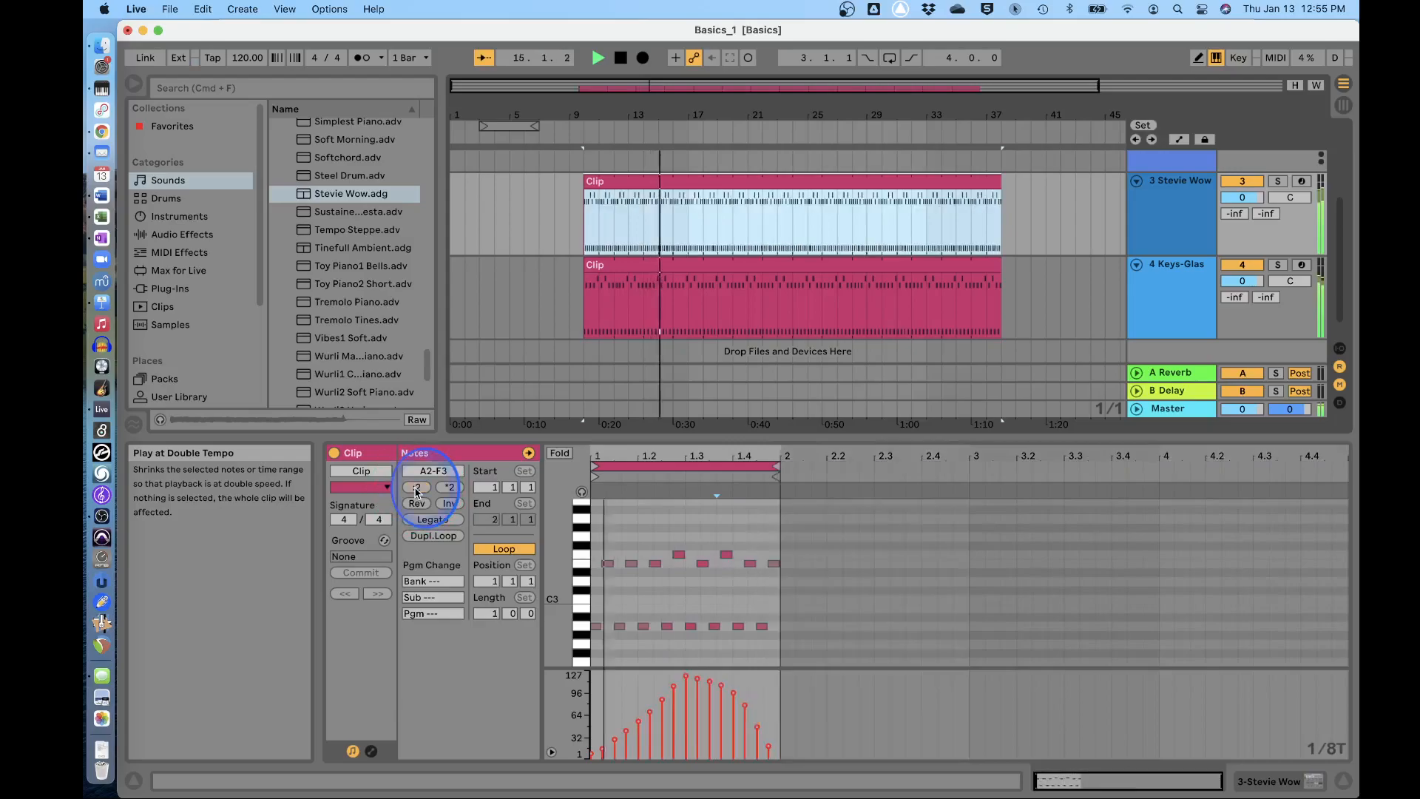
left_click(417, 488)
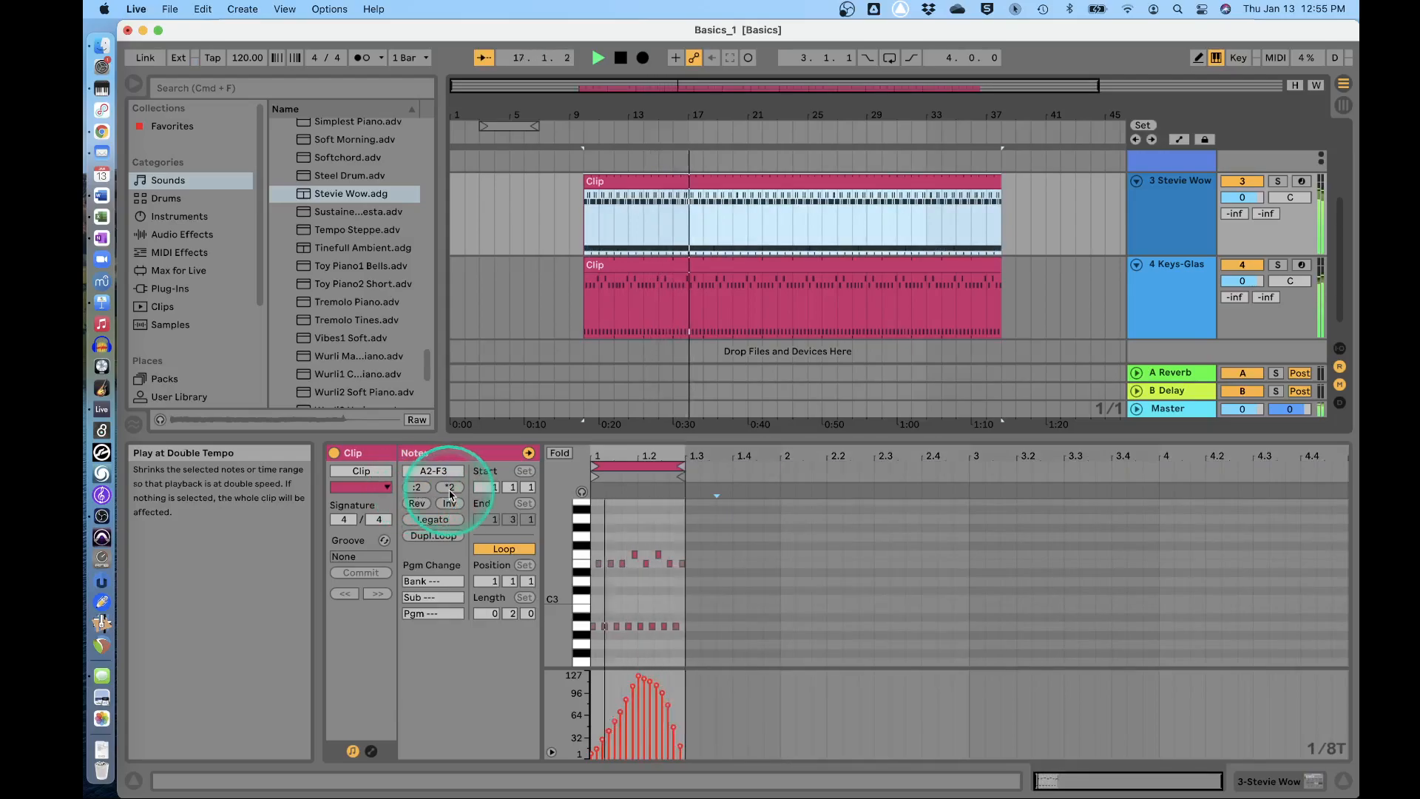
left_click(451, 488)
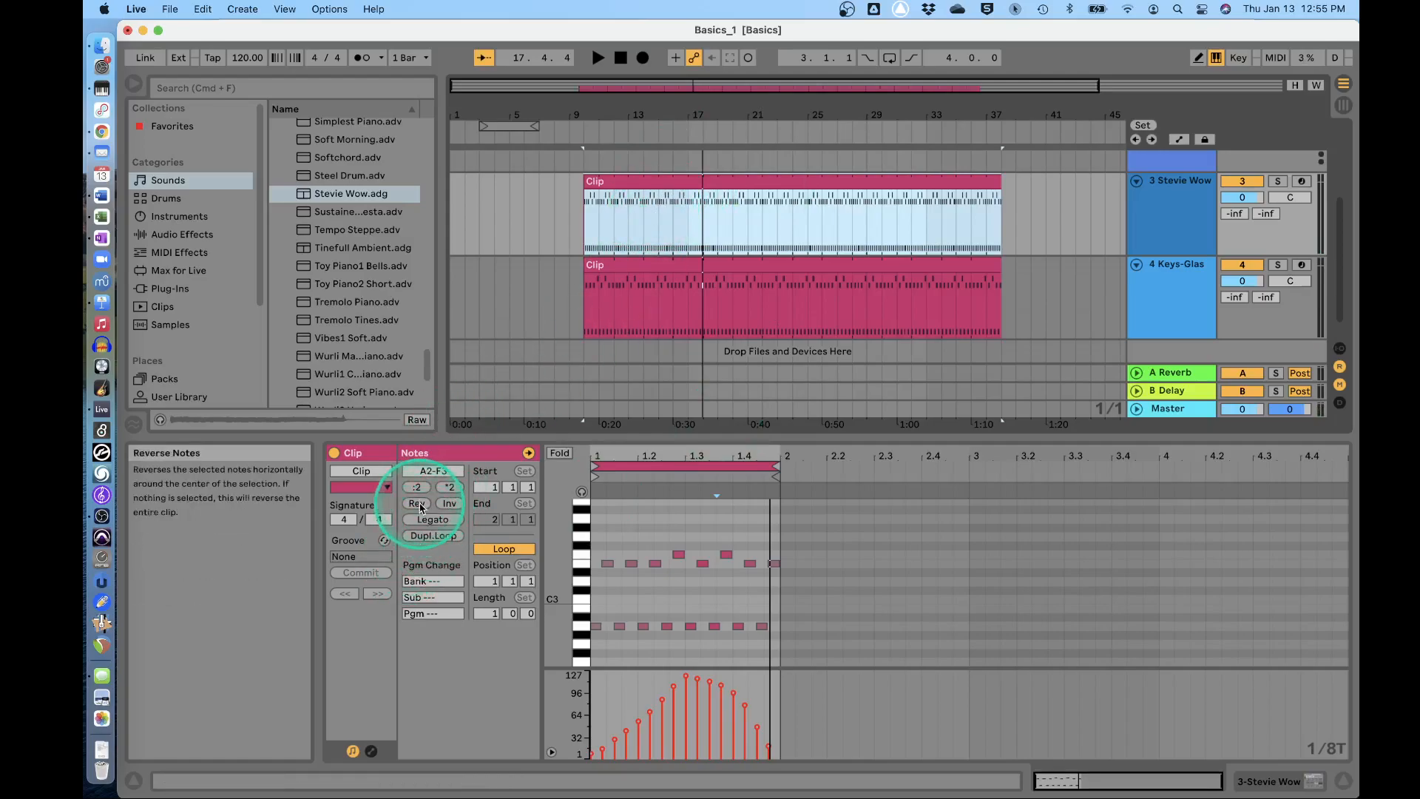
key("space")
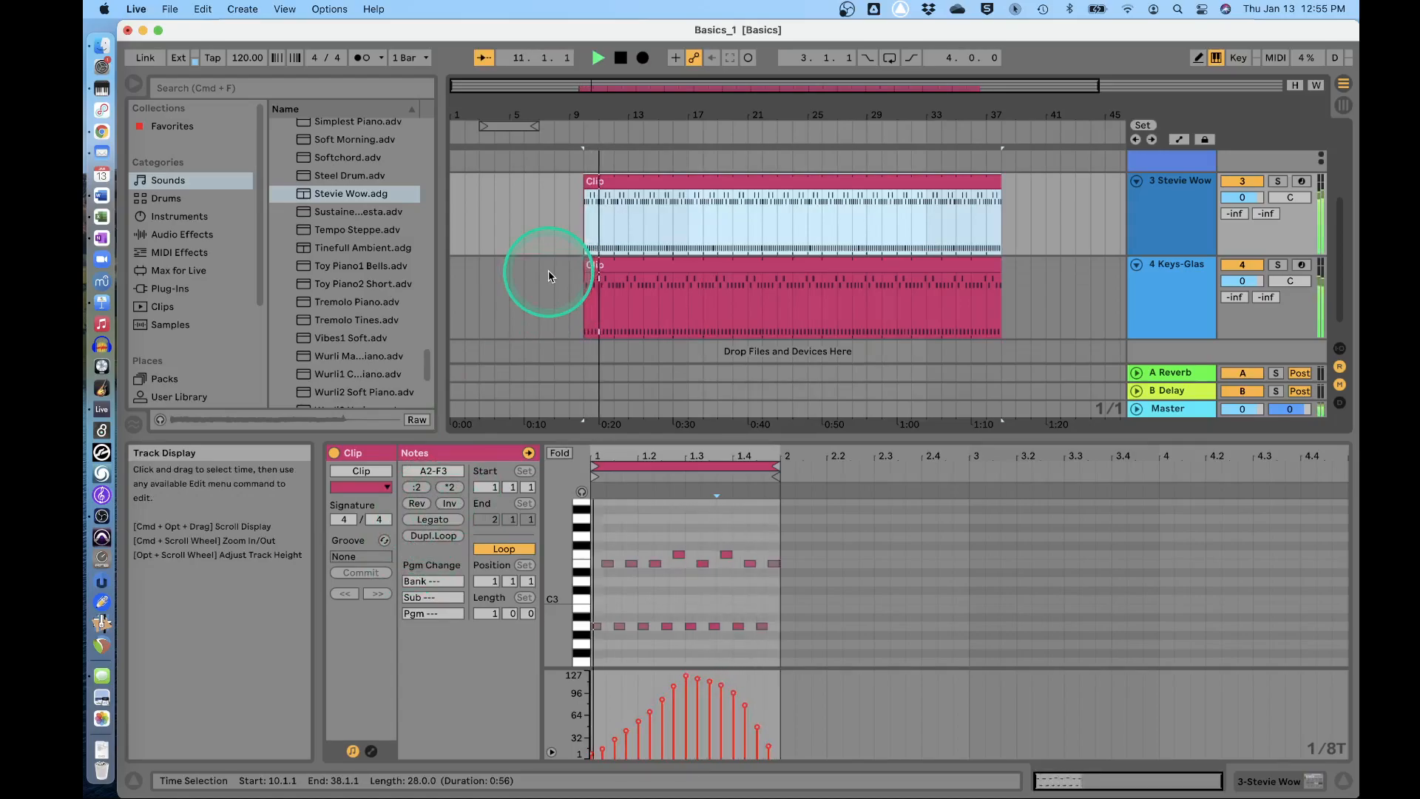
key("space")
Load the Wobble Bass.adg preset from the Bass sounds onto track 2
scroll(690, 260, "up", 3)
scroll(689, 260, "down", 1)
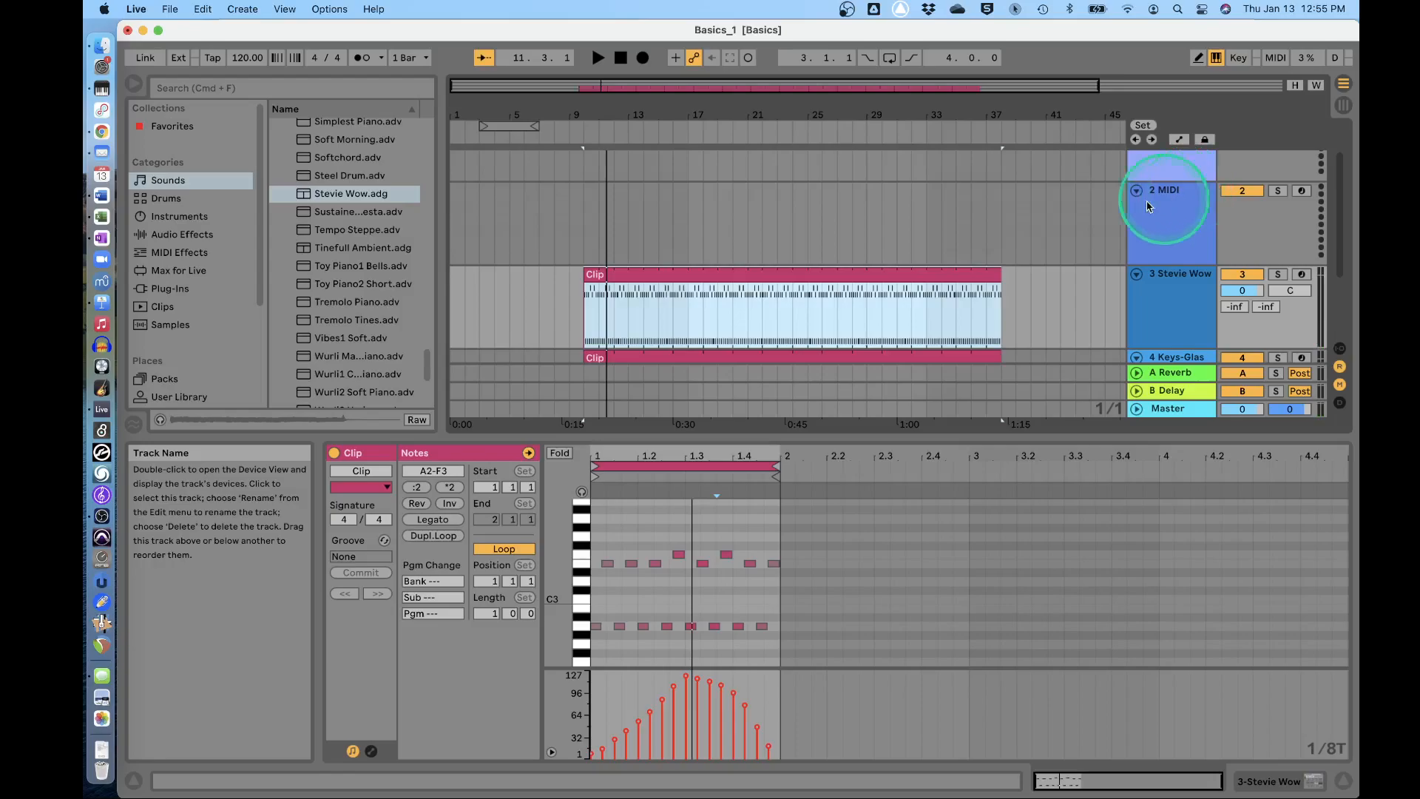
left_click(178, 182)
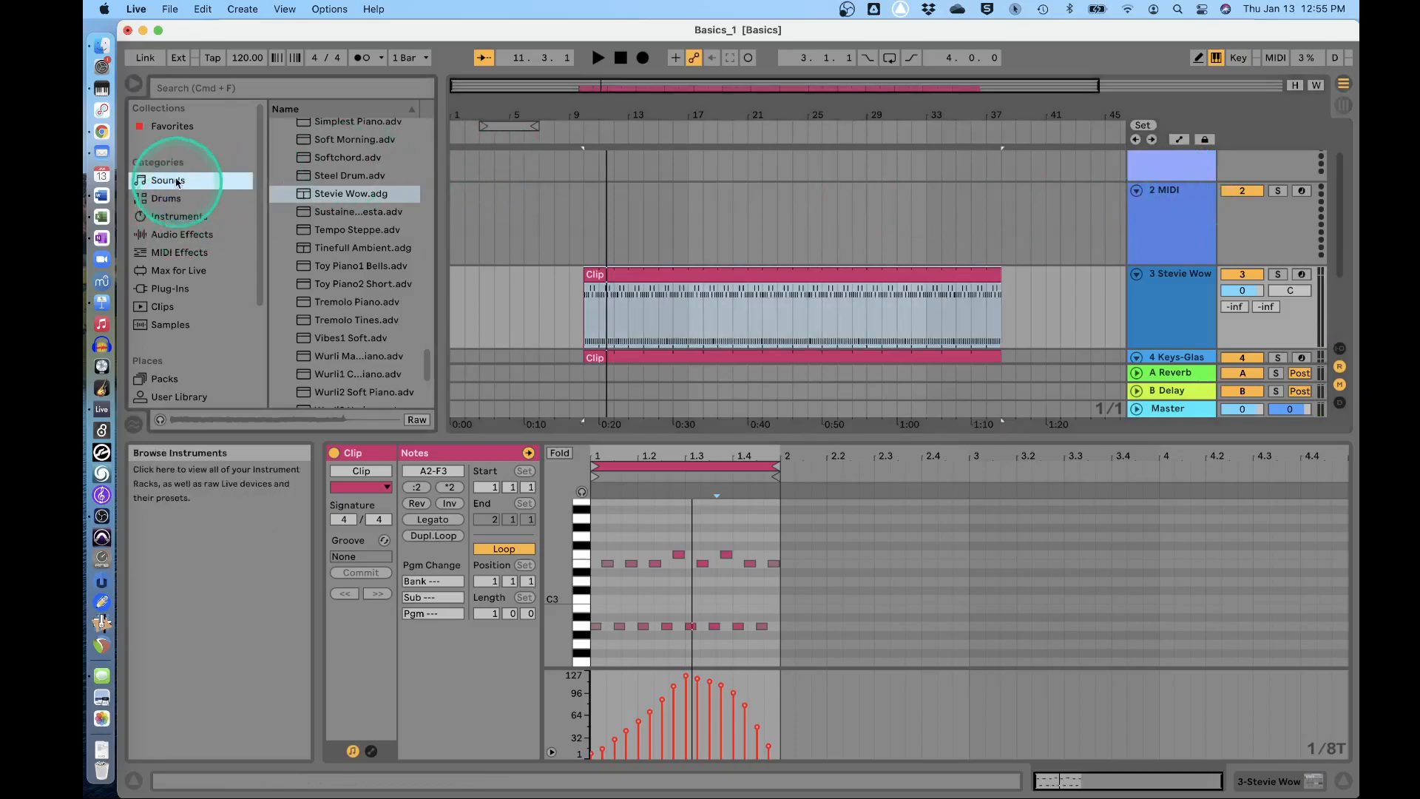
scroll(380, 195, "up", 15)
scroll(375, 211, "up", 5)
left_click(278, 270)
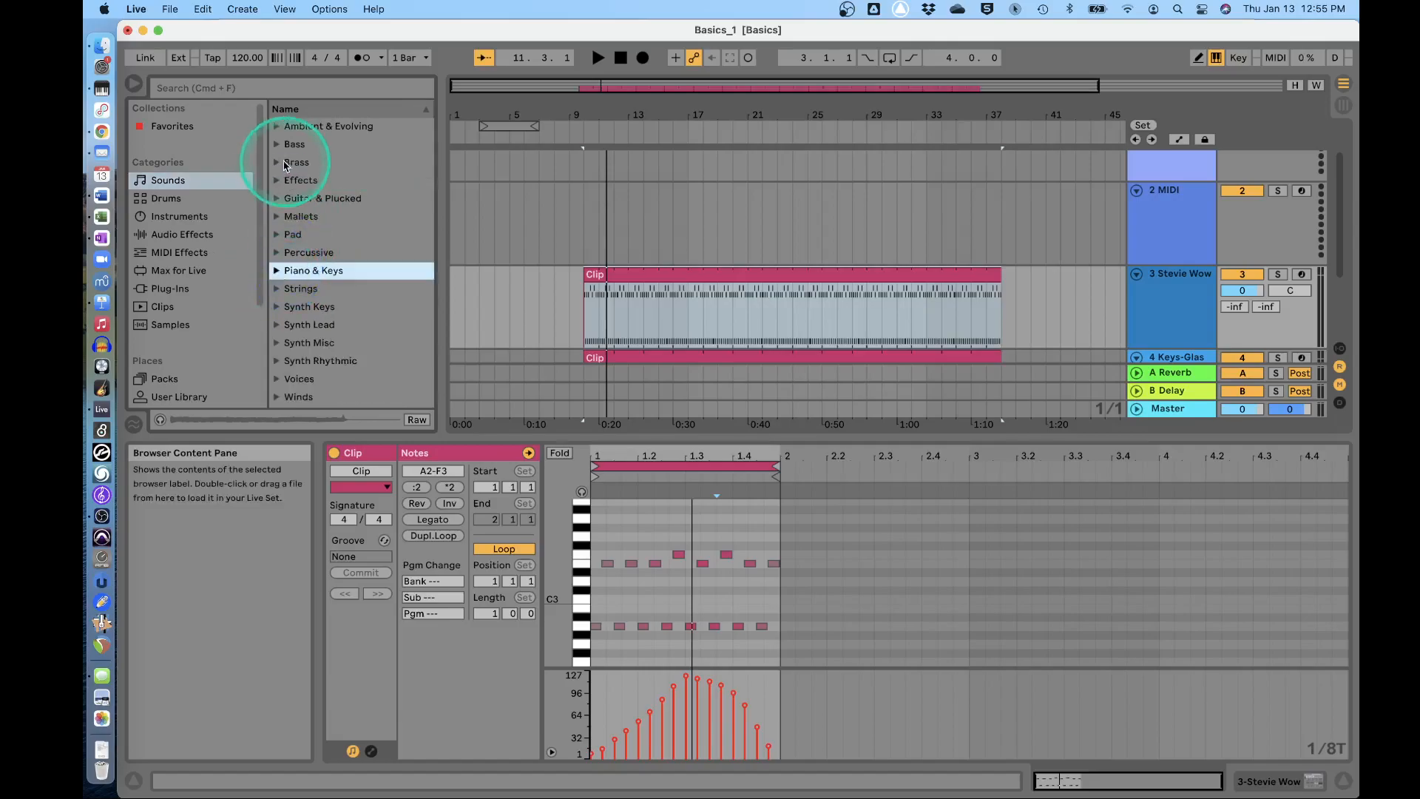
left_click(278, 144)
scroll(348, 255, "down", 5)
scroll(348, 259, "down", 20)
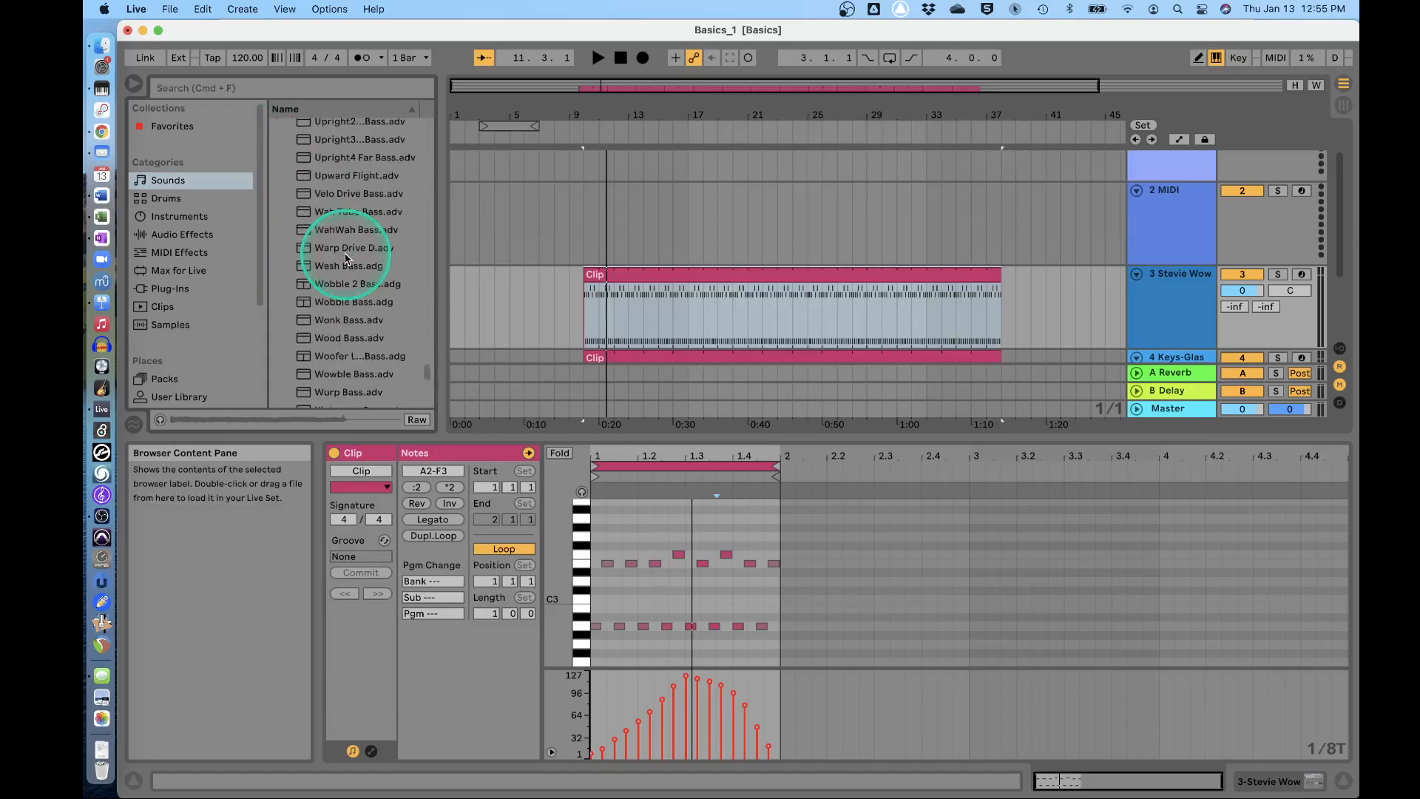
left_click_drag(348, 302, 717, 222)
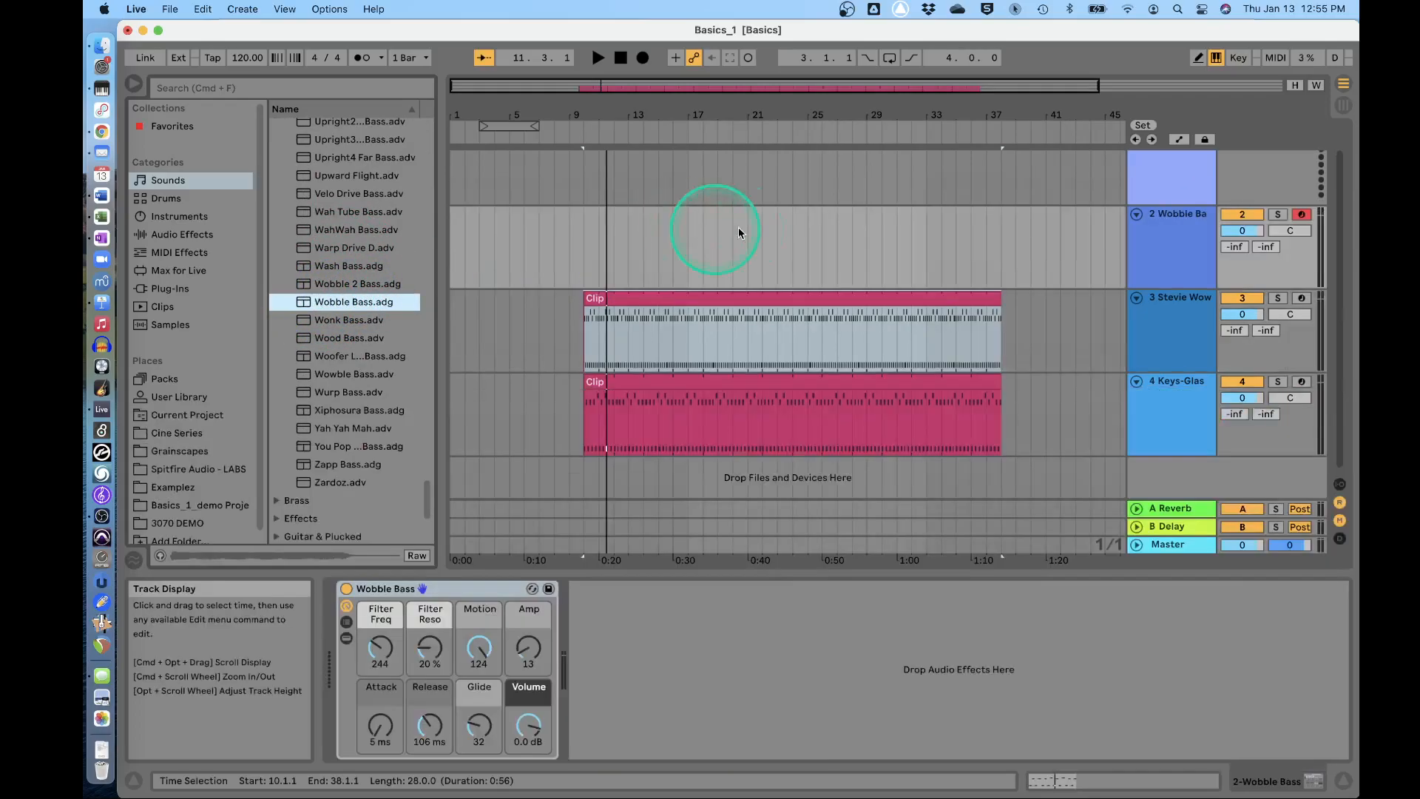
Insert an empty two-bar MIDI clip on the Wobble Bass track from bar 10 to bar 12
left_click(1180, 219)
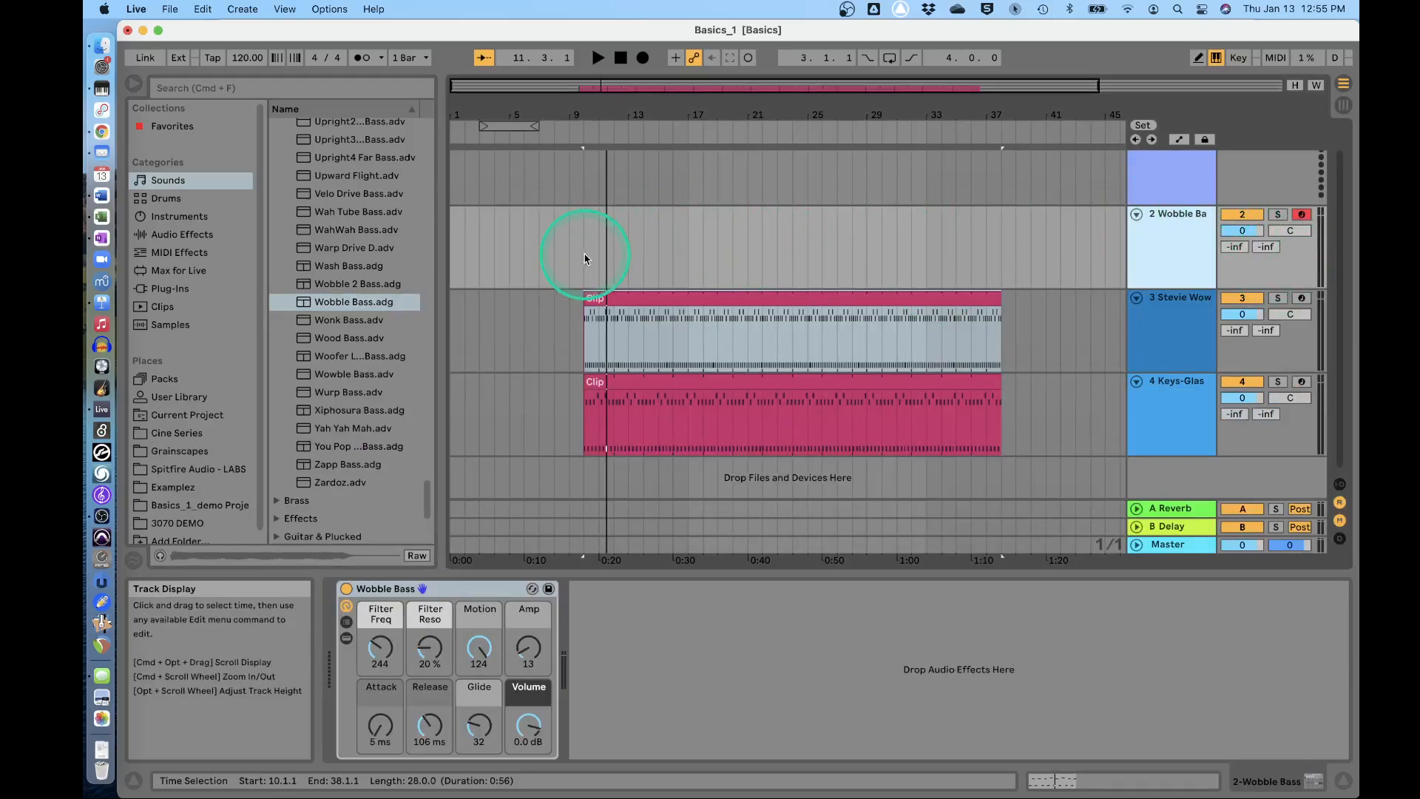
left_click_drag(586, 259, 612, 260)
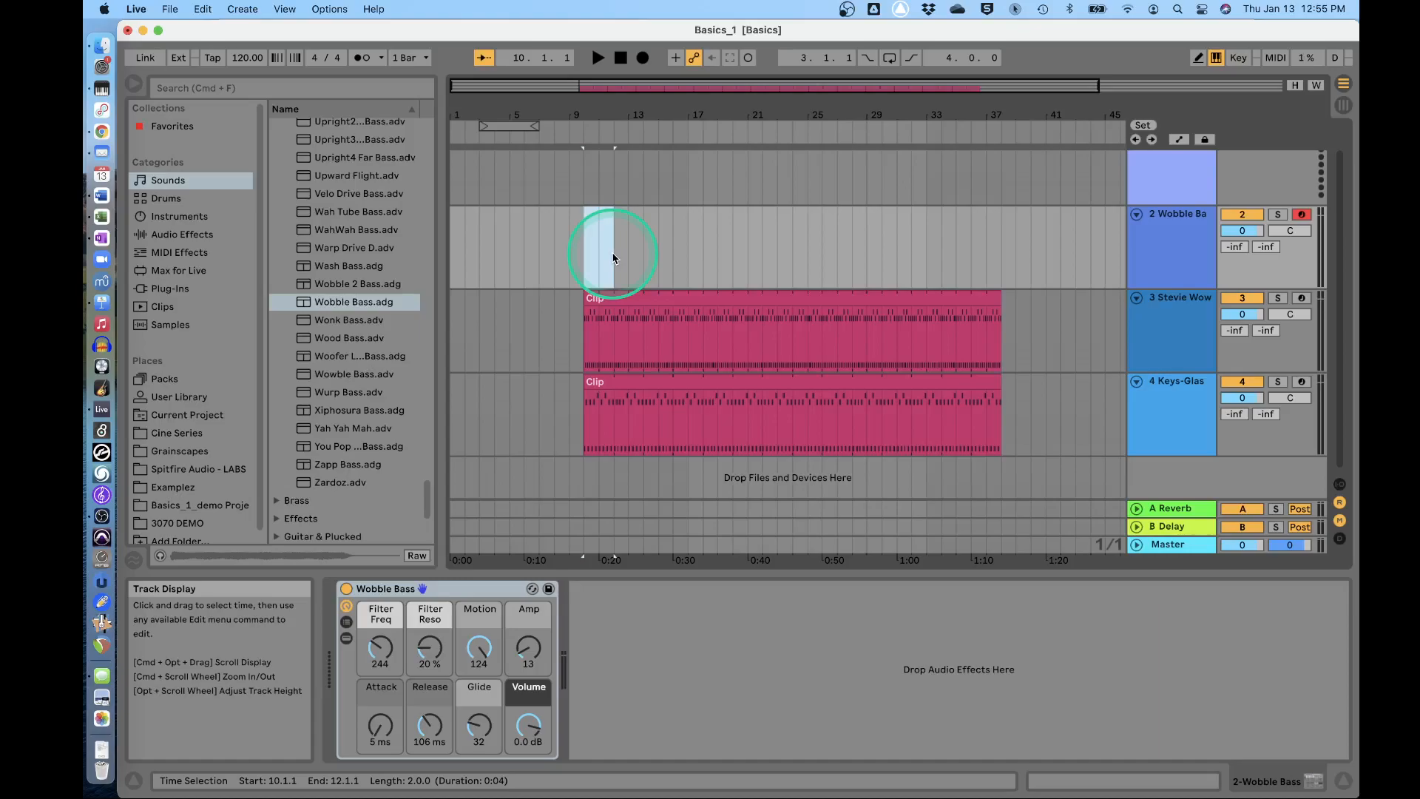
key("super+shift+m")
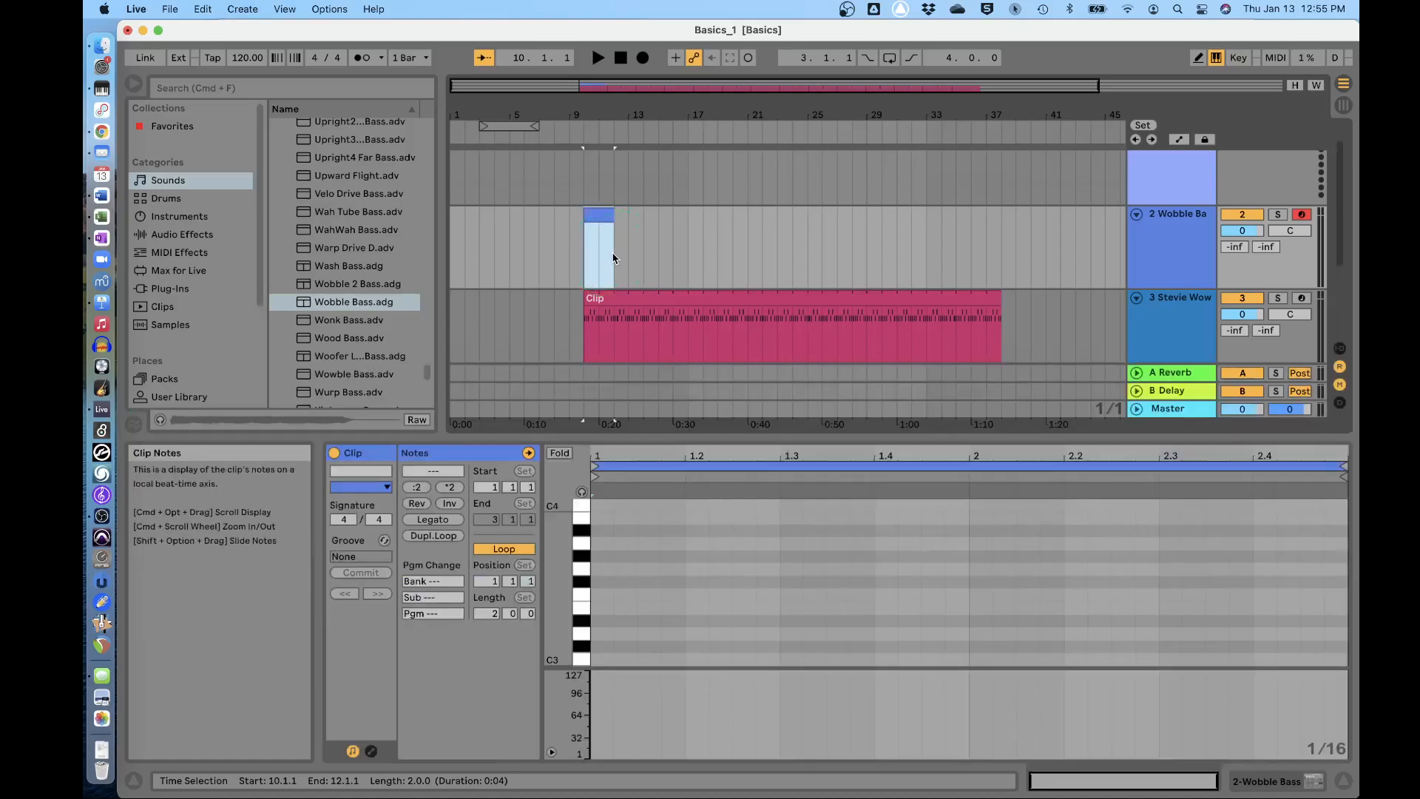
In the bass clip, draw two adjacent 1/16 A0 notes at 1.1.1 and 1.1.2 and raise their velocities to about 113
left_click(609, 574)
scroll(608, 575, "down", 5)
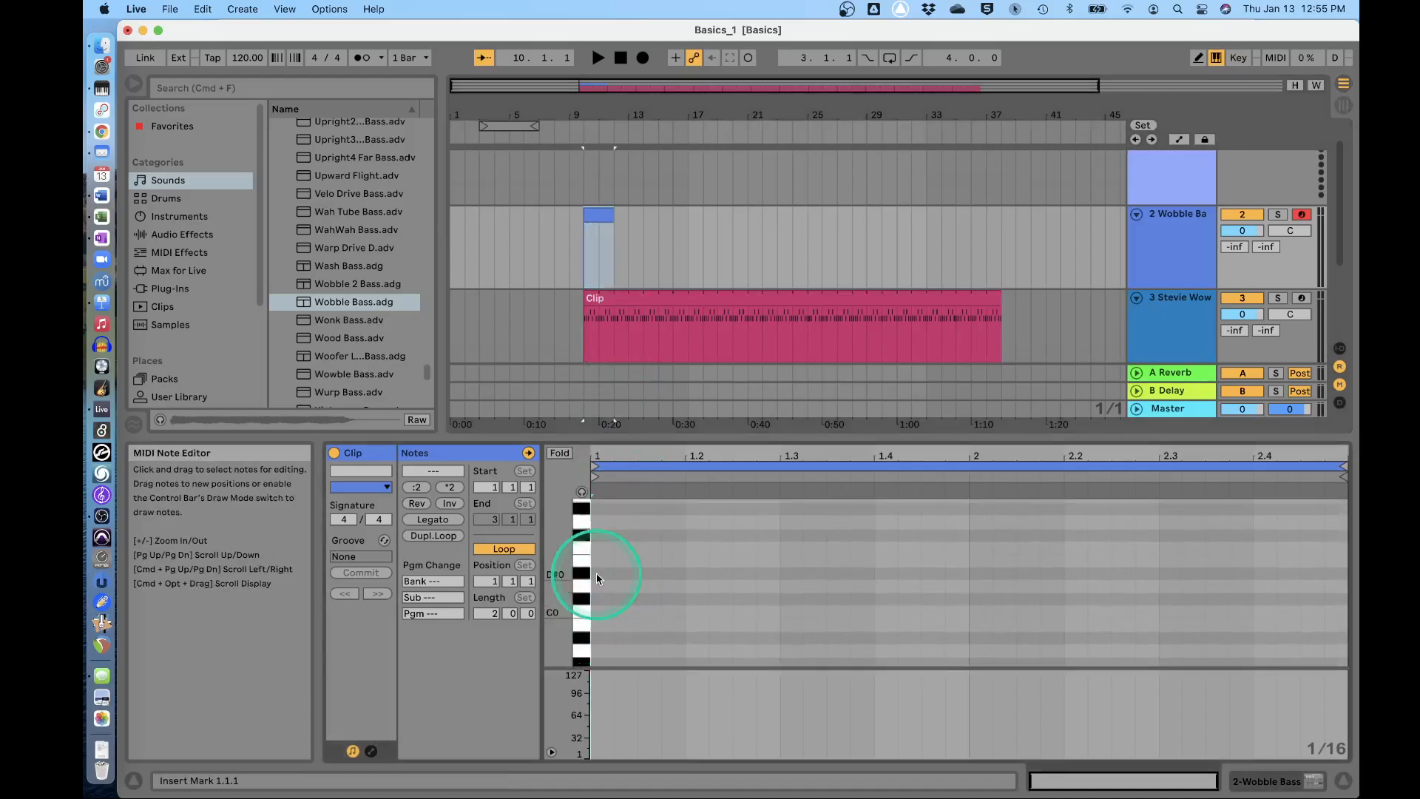
key("b")
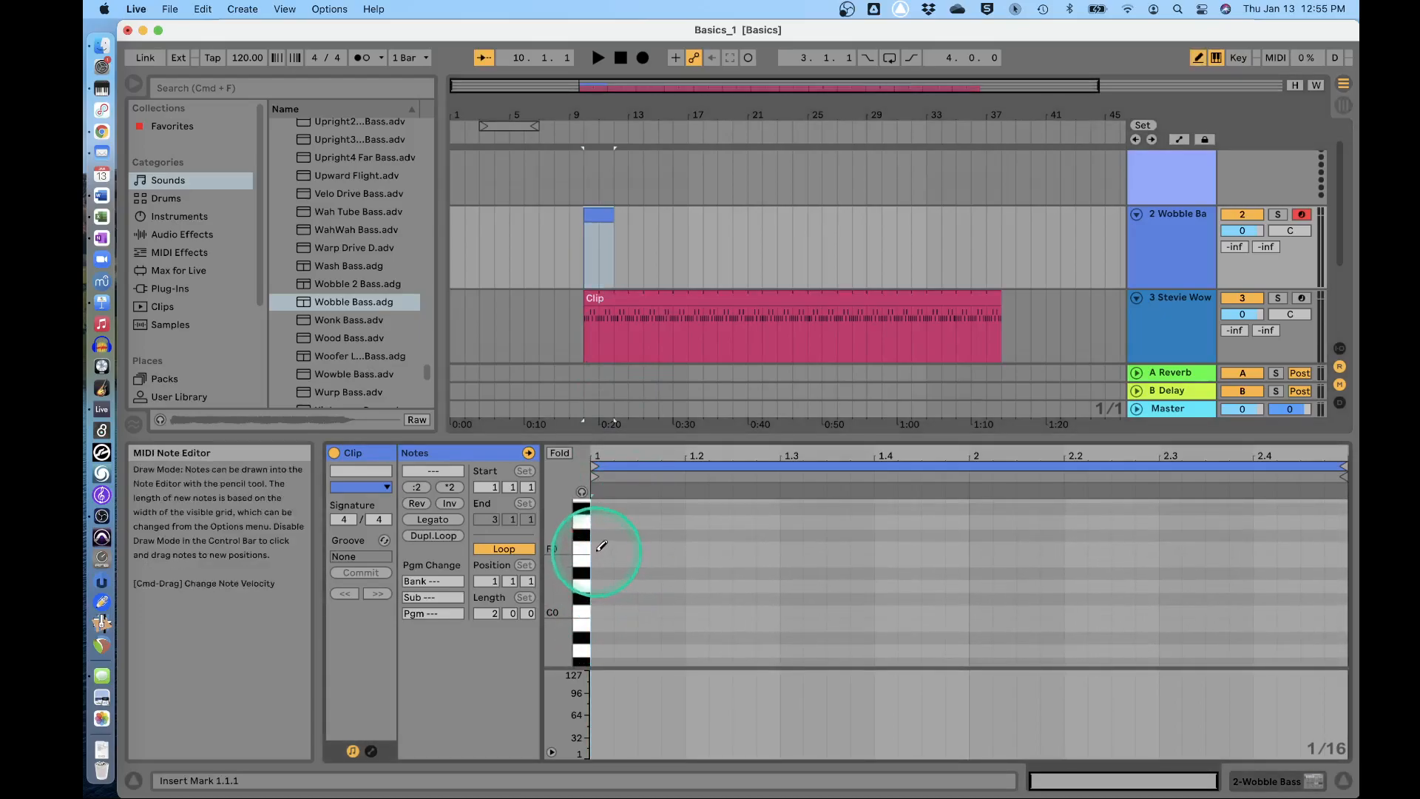
scroll(603, 518, "up", 1)
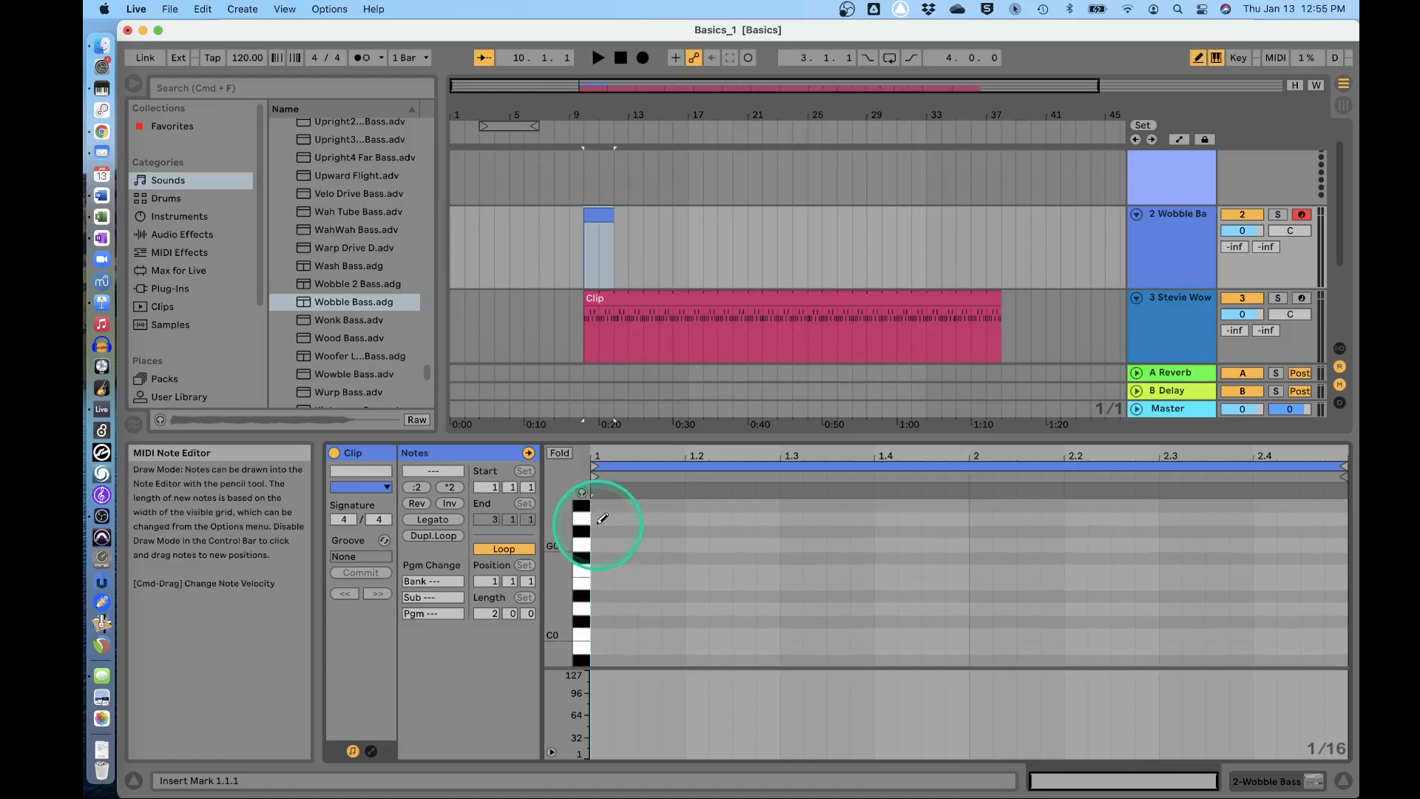
left_click(602, 519)
left_click(625, 519)
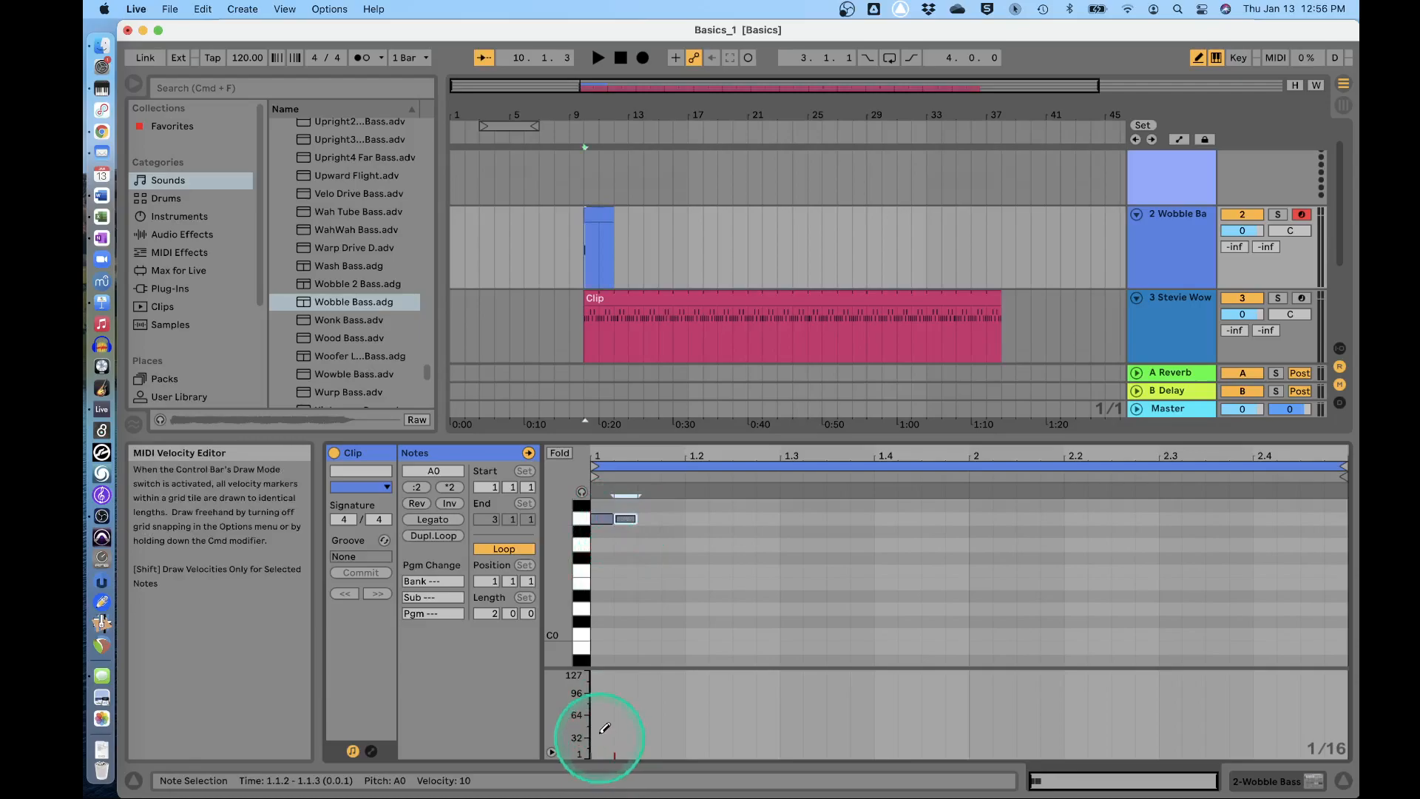
left_click_drag(603, 671, 633, 673)
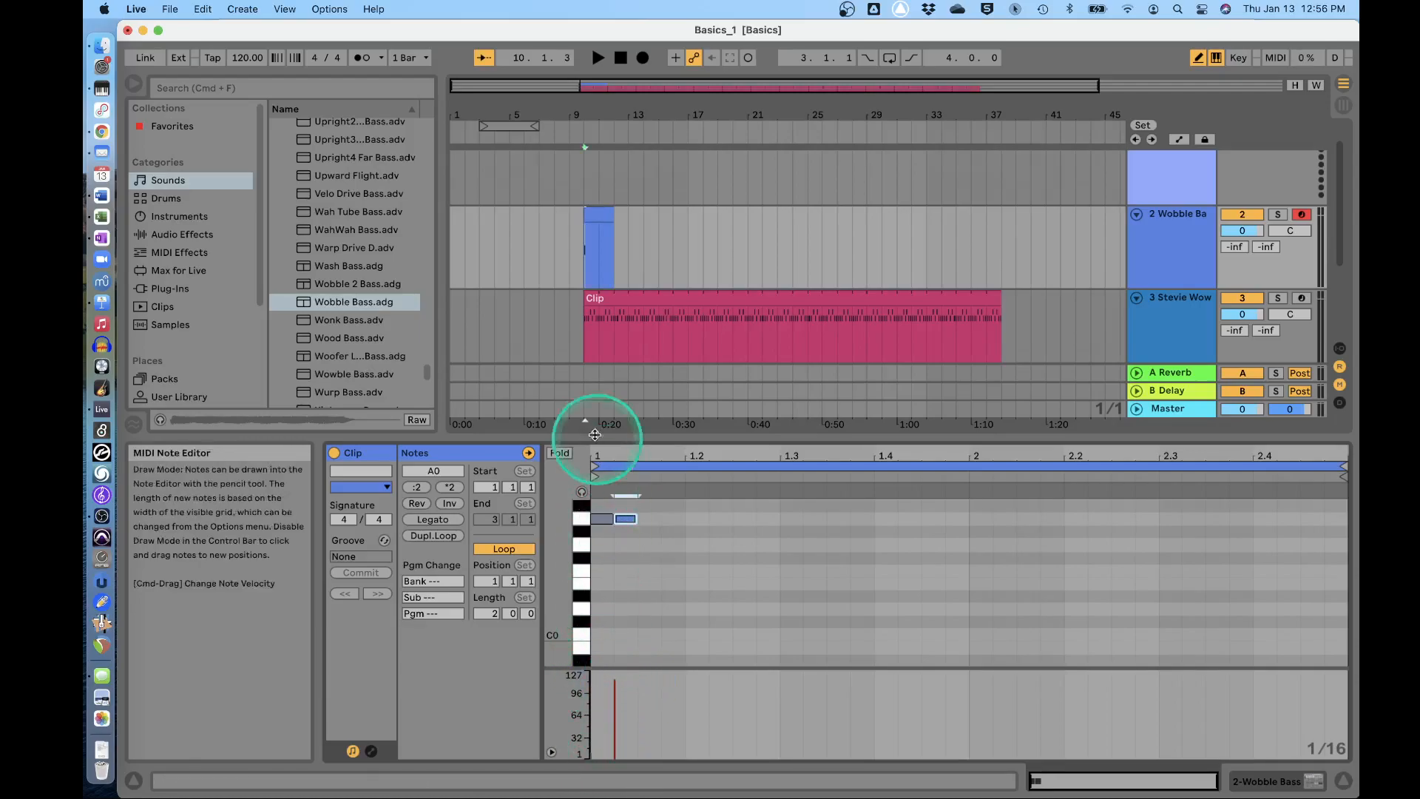
left_click(603, 519)
left_click(603, 518)
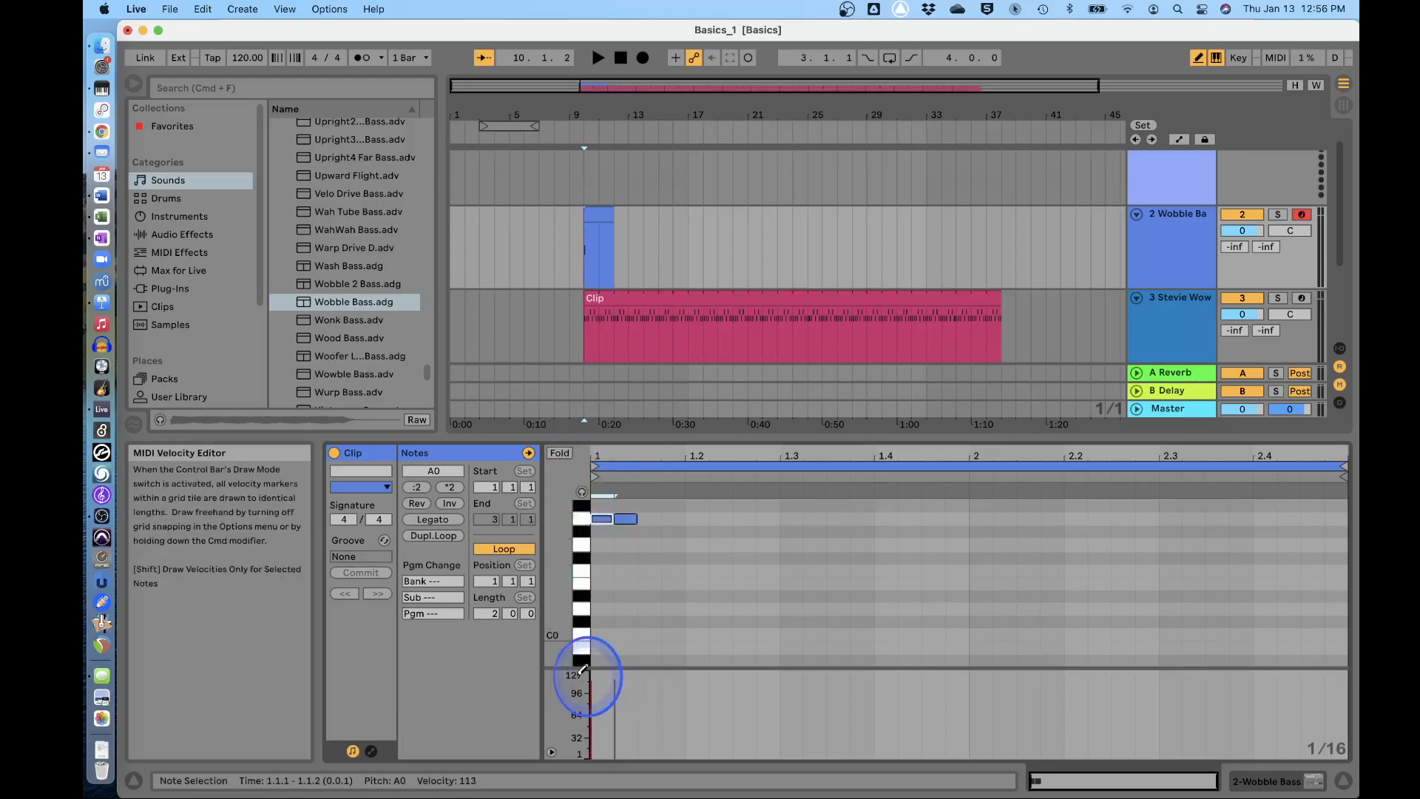
Add A0 bass notes on beats 1.2, 1.3 and 1.4 with velocities of 100 or higher, and play the pattern
left_click(689, 519)
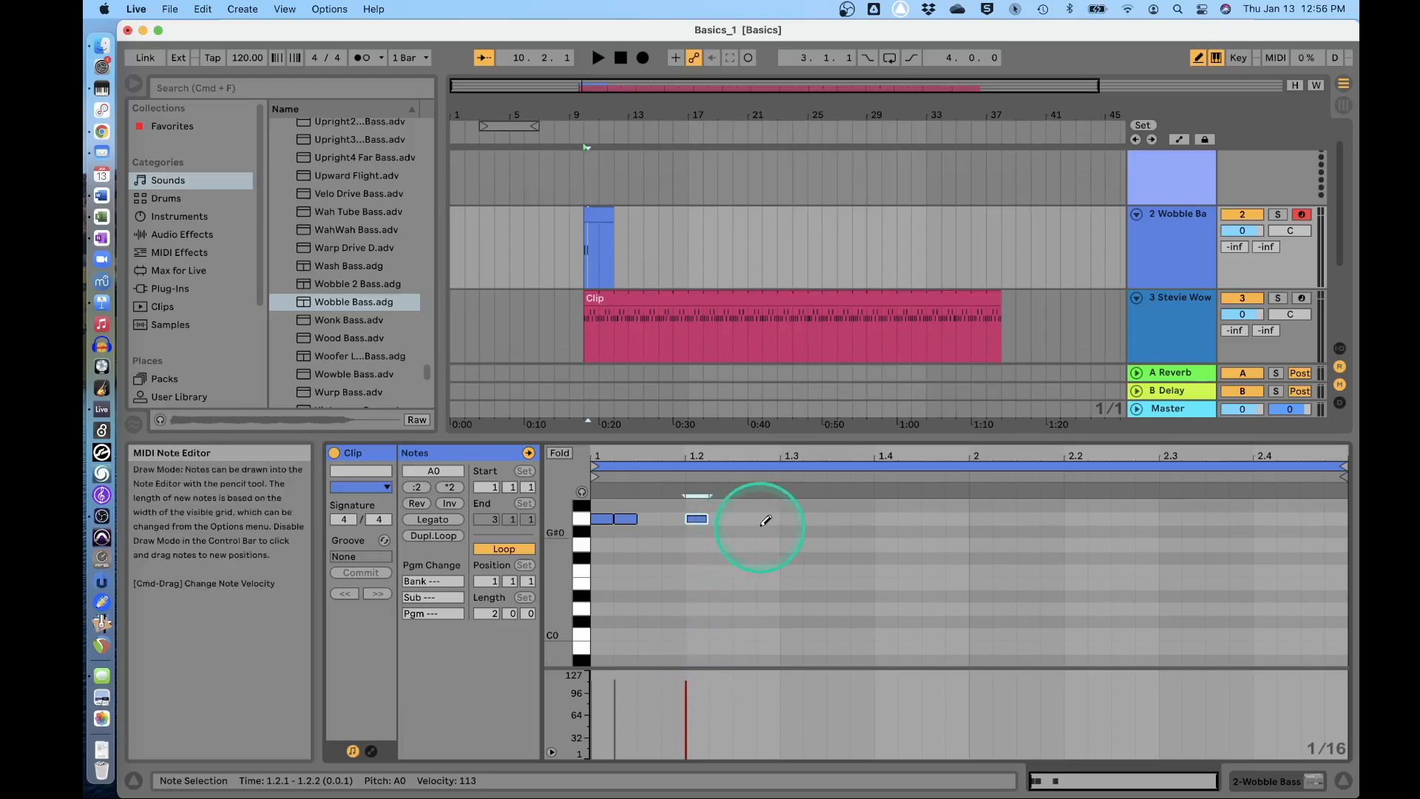
left_click(792, 519)
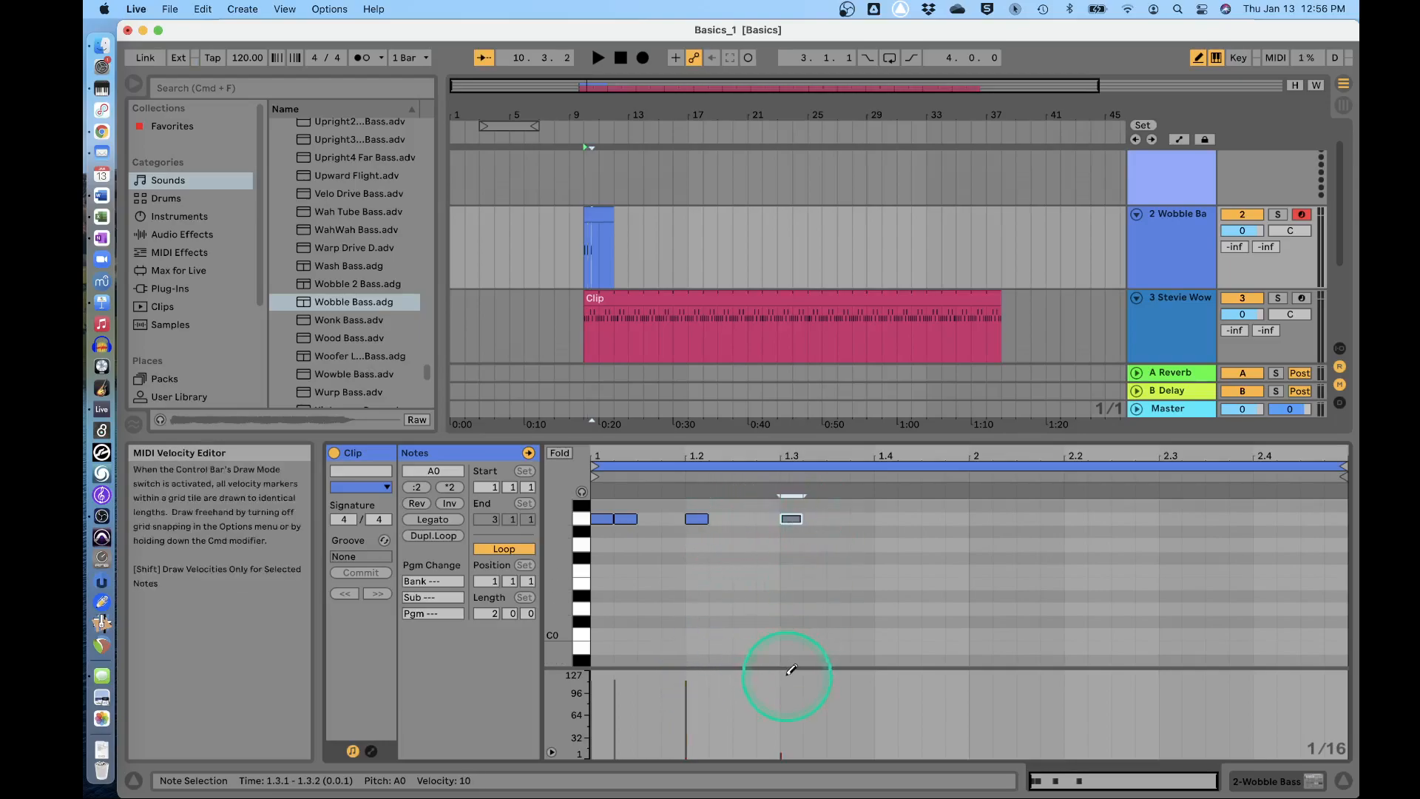
left_click(886, 518)
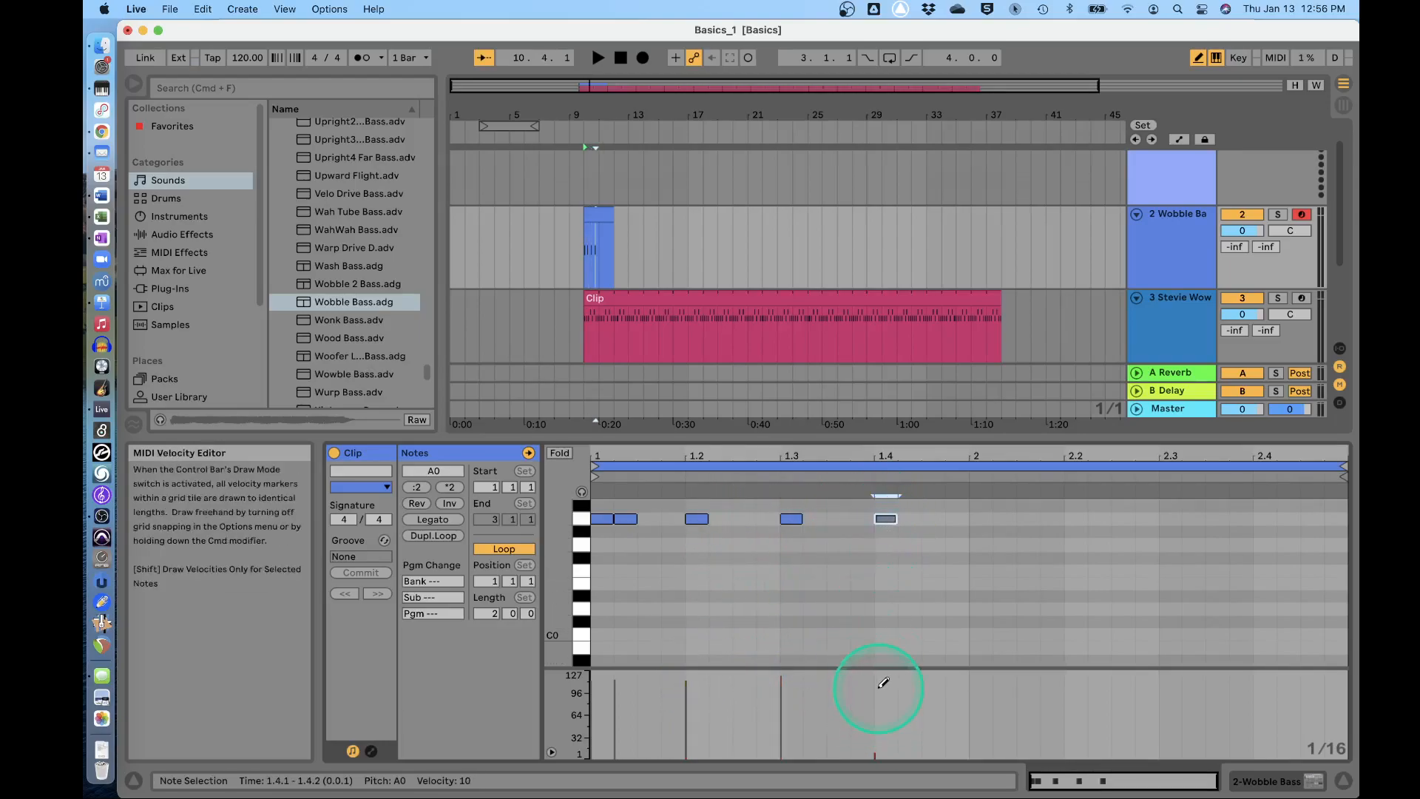
key("space")
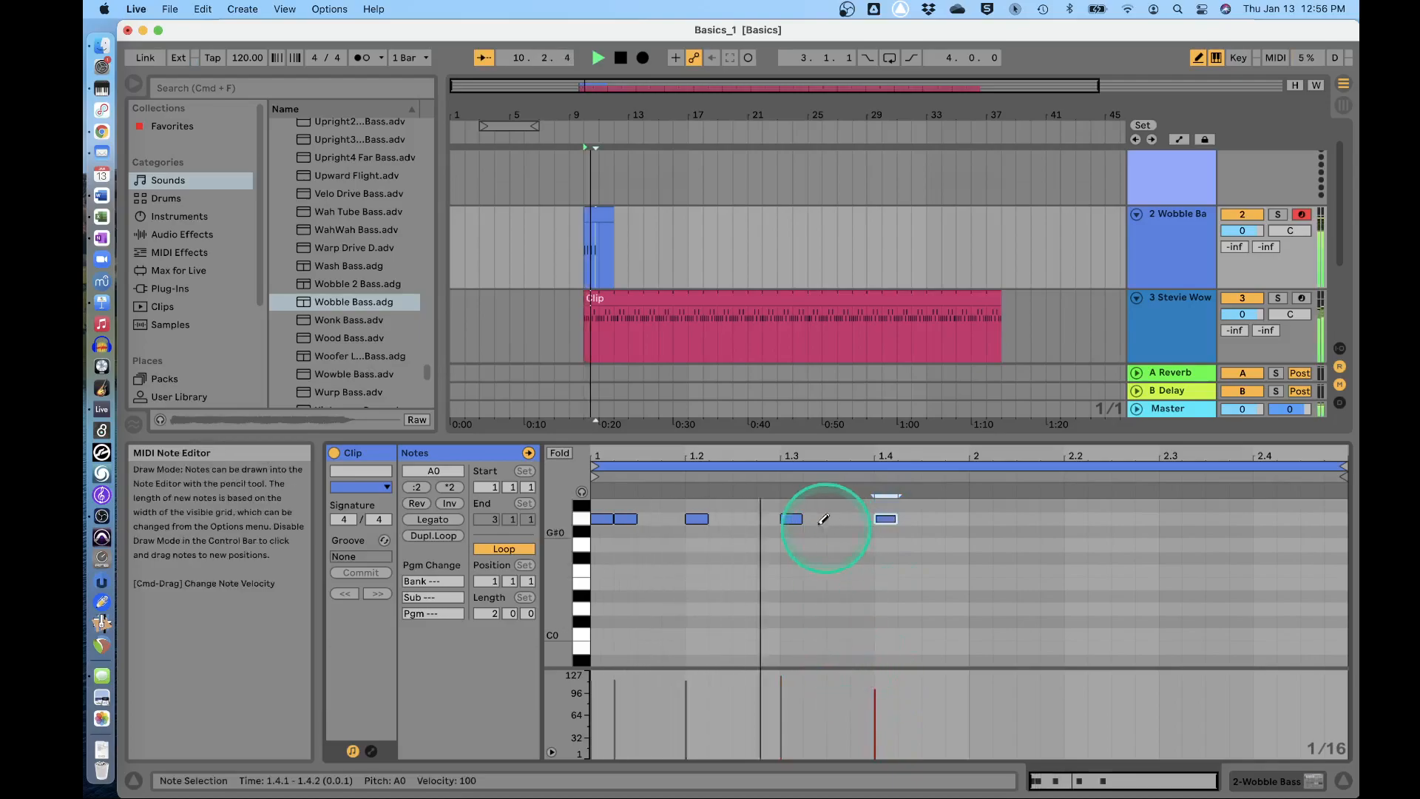
Remove the A0 note on beat 1.4 and add high-velocity A0 notes on beats 2.1 and 2.3
left_click_drag(888, 519, 983, 519)
left_click(1171, 518)
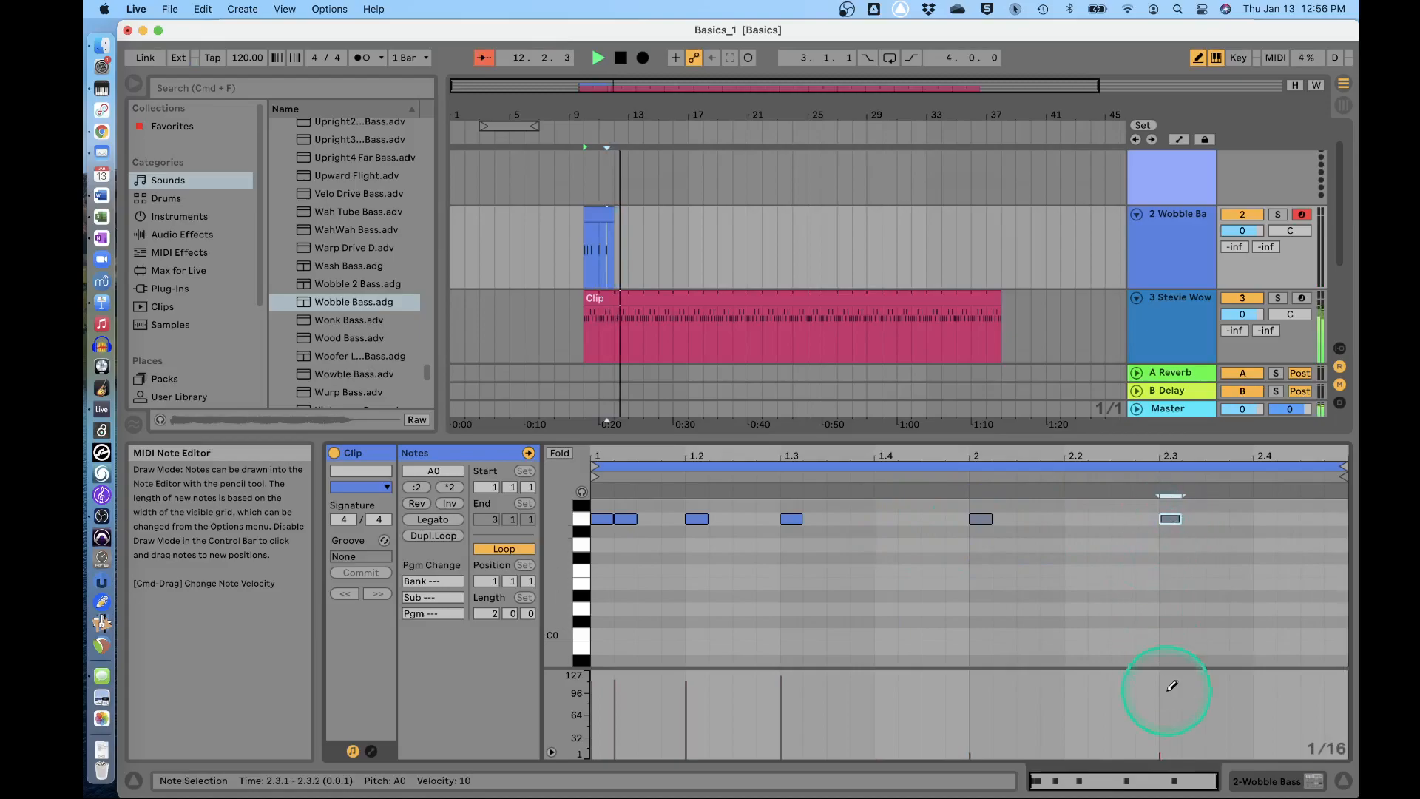
left_click_drag(1166, 691, 1181, 669)
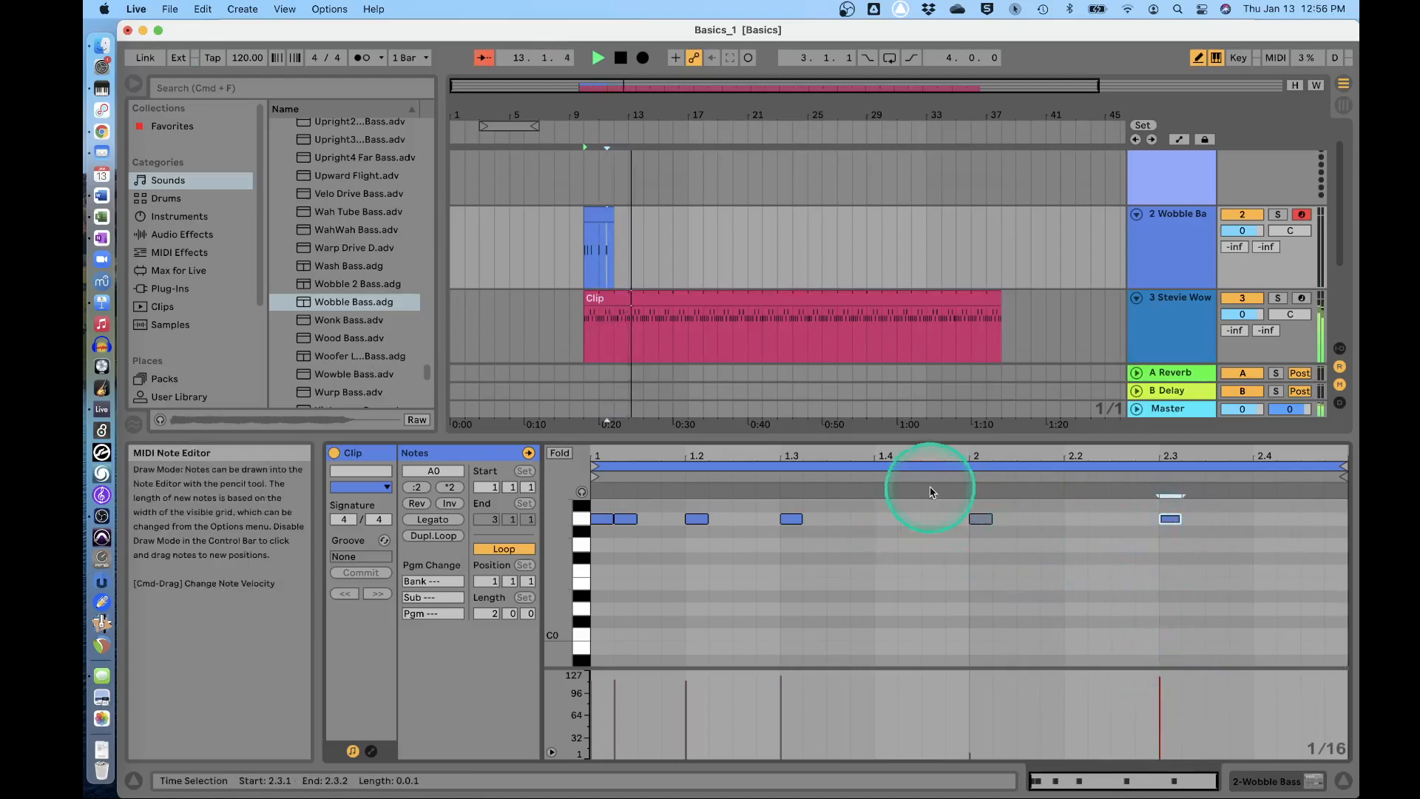
left_click(982, 518)
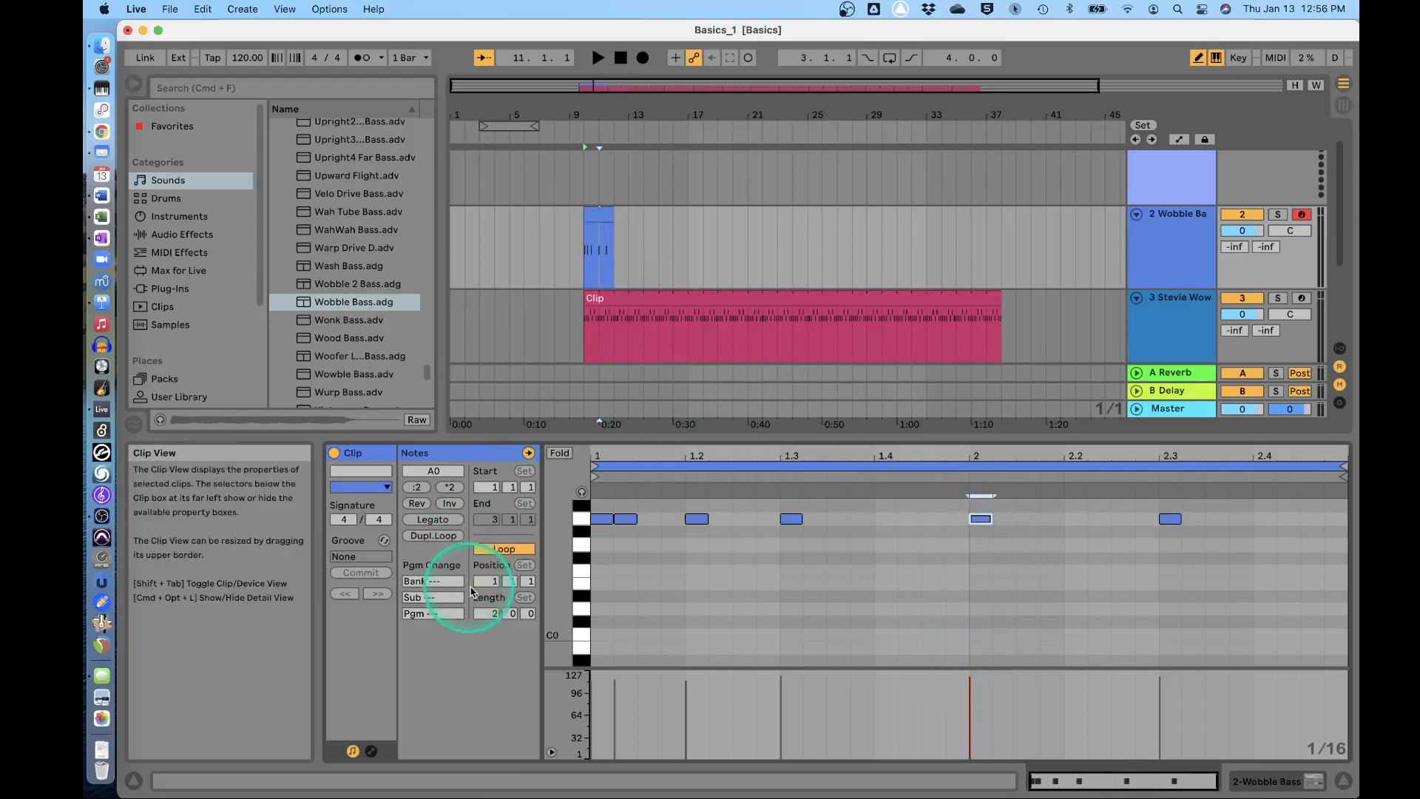
Extend the looped Wobble Bass clip to end at bar 38 and listen to it with the other tracks
left_click(608, 213)
left_click_drag(608, 213, 1002, 219)
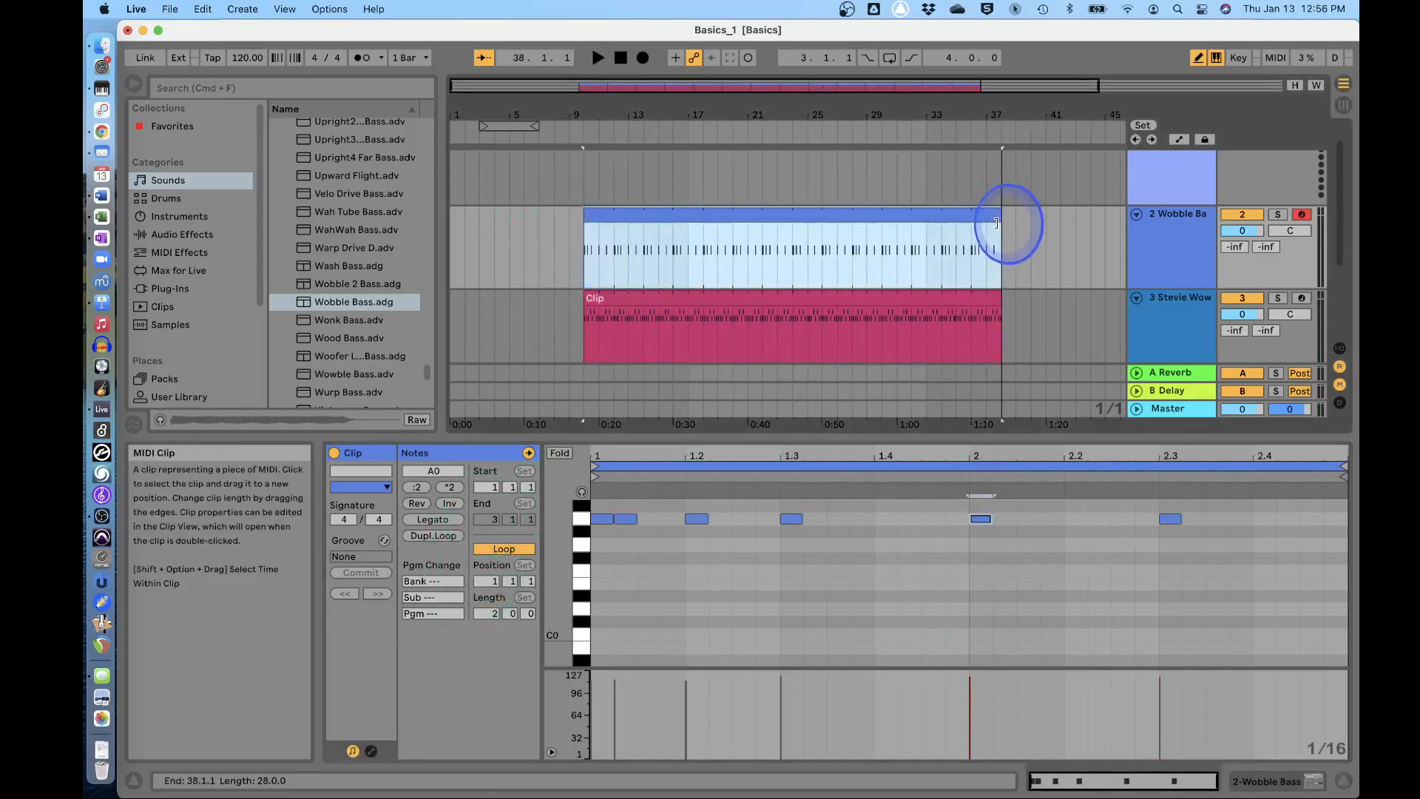
left_click(606, 164)
key("space")
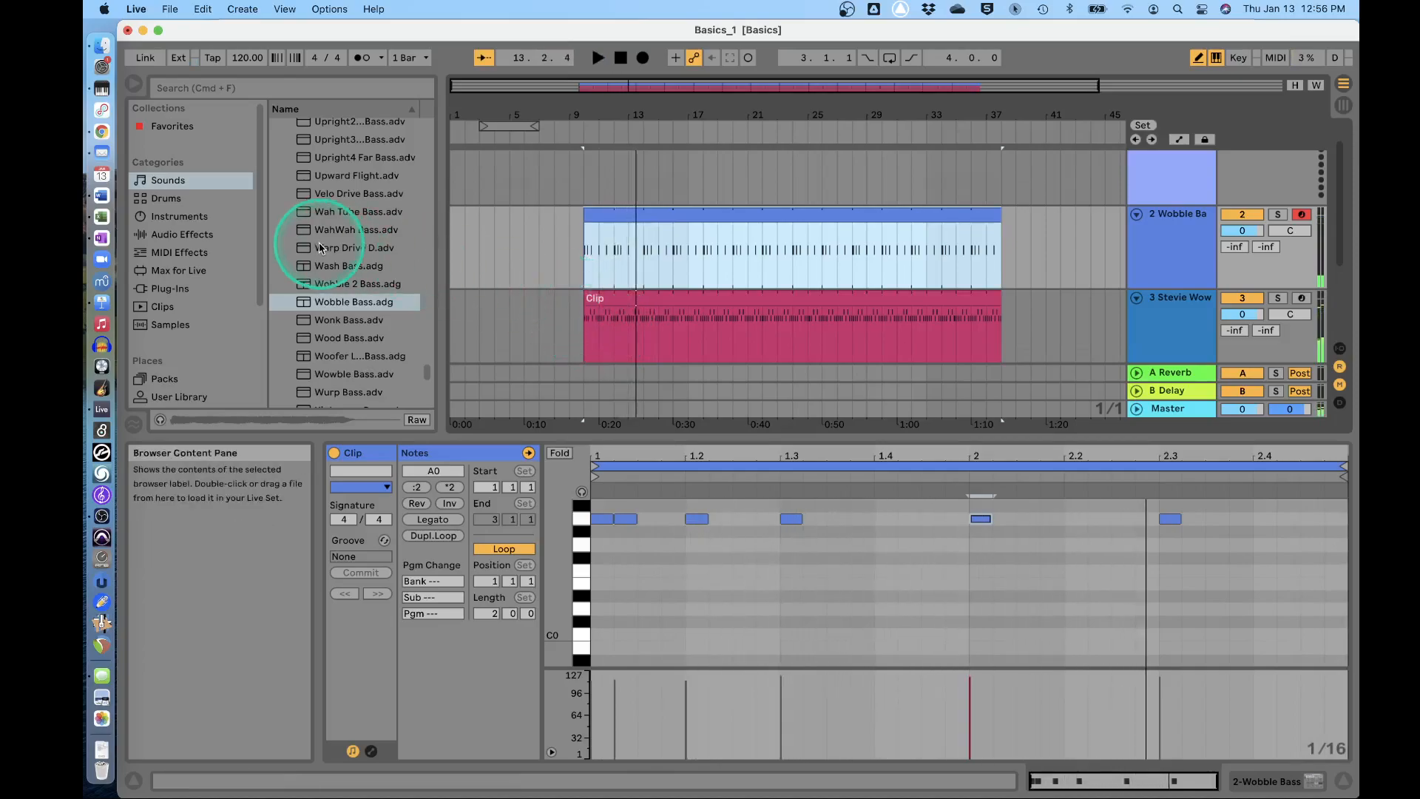
Load the 909 Core Kit.adg preset from the Drums category onto track 1
left_click(177, 198)
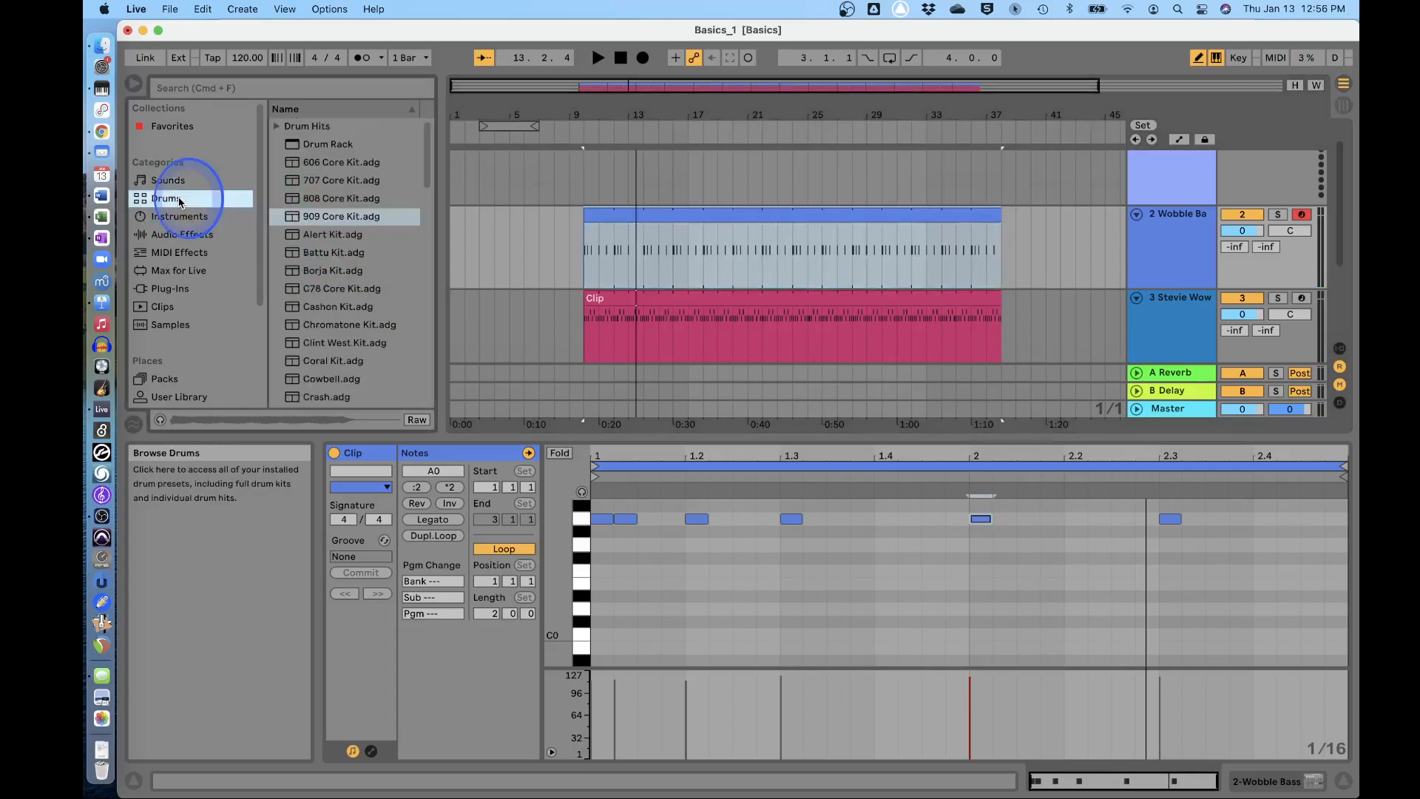
left_click_drag(295, 216, 363, 213)
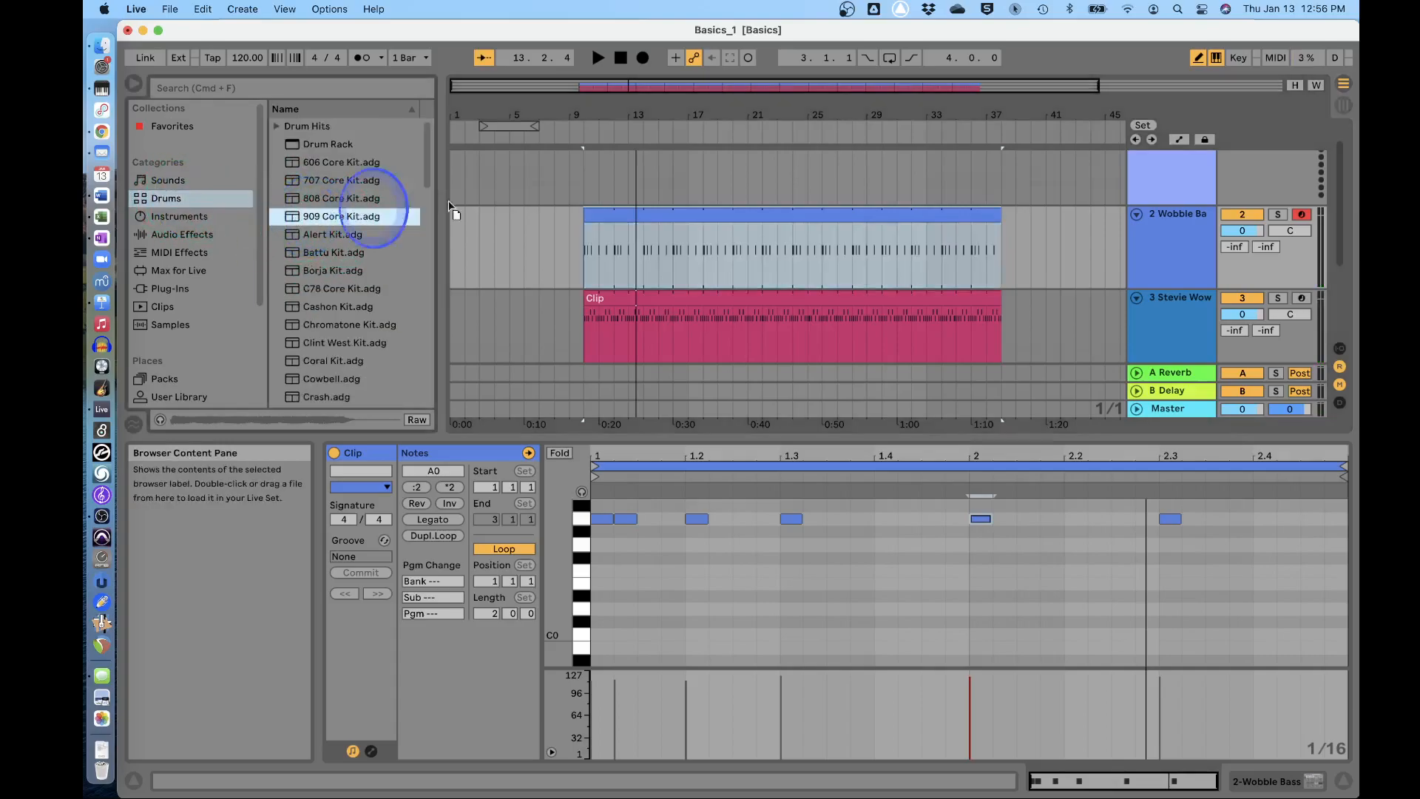
left_click_drag(598, 179, 598, 179)
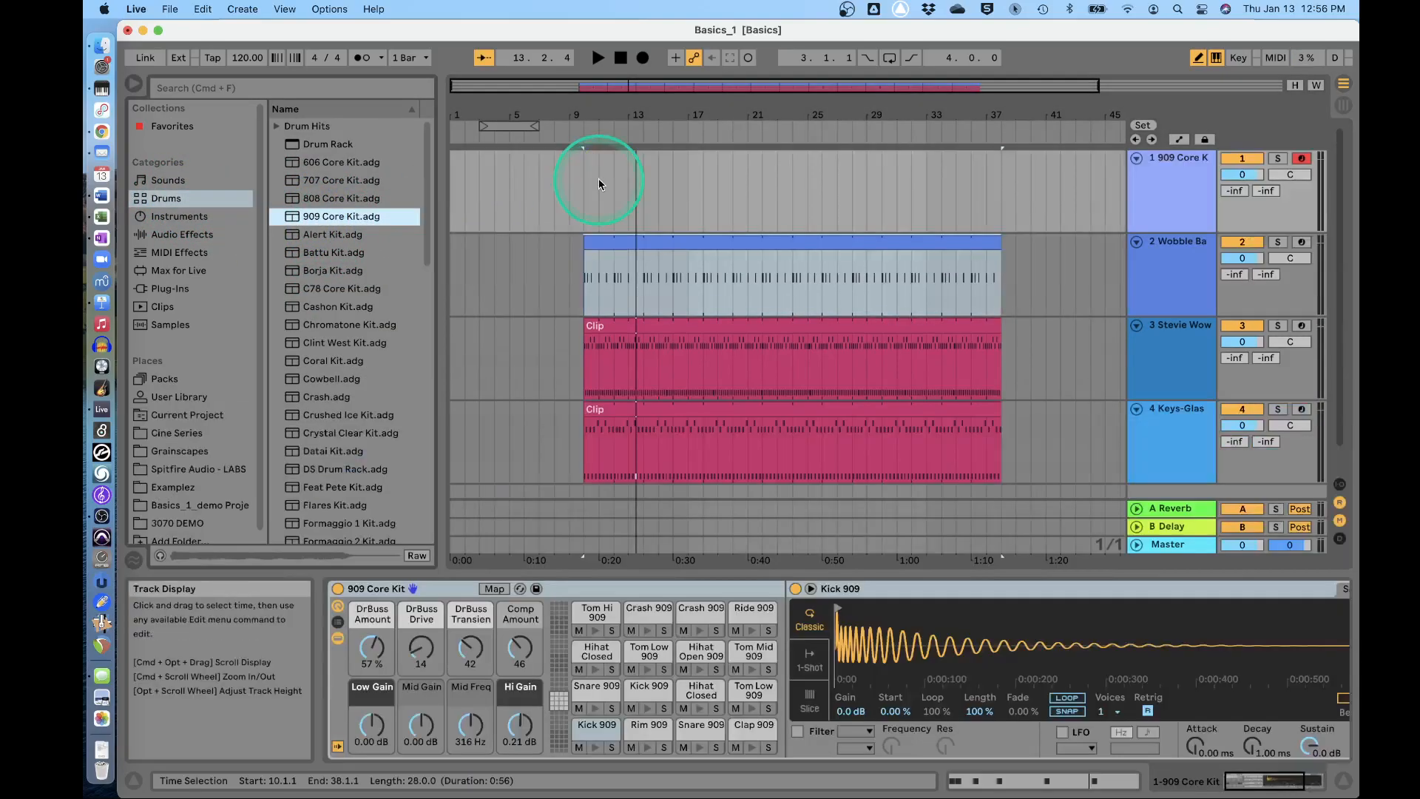
Insert an empty one-bar MIDI clip on the 909 Core Kit track from bar 10 to bar 11 and enlarge the note editor
left_click(600, 196)
key("super+shift+m")
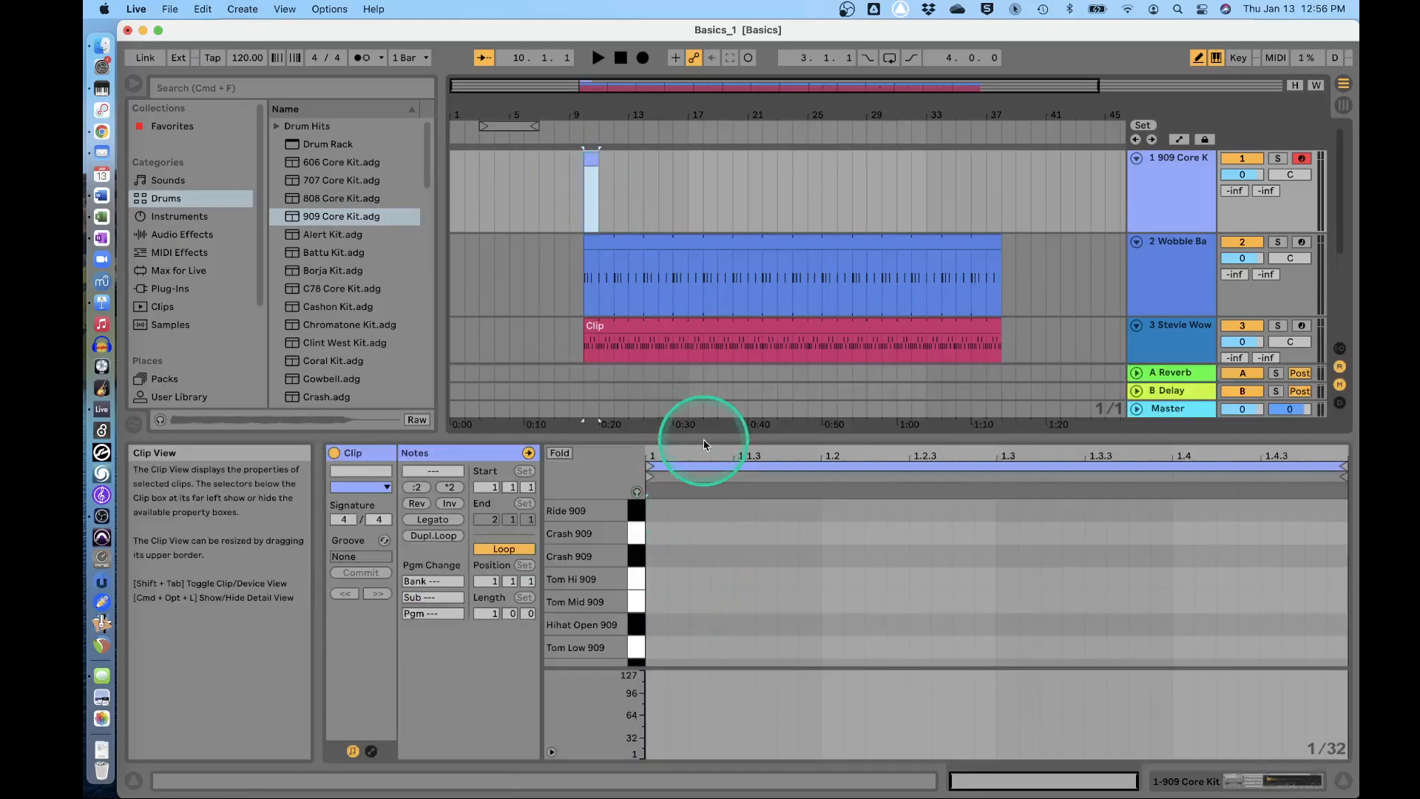
mouse_move(716, 438)
left_mouse_down()
mouse_move(707, 396)
mouse_move(708, 416)
left_mouse_up()
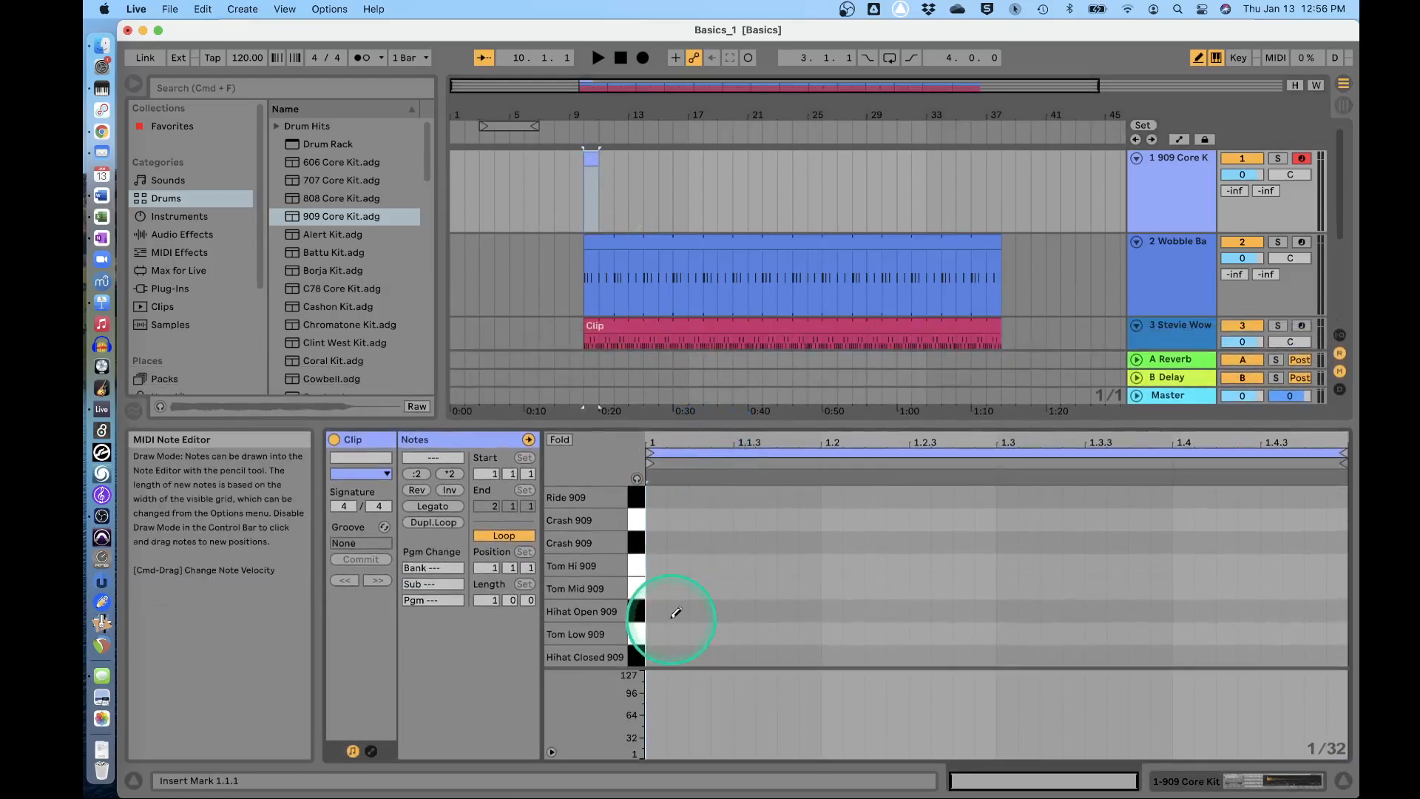
Draw a high-velocity Kick 909 note (C1) at the very start of the drum clip, replacing the one misplaced a grid step late
scroll(675, 603, "down", 4)
scroll(674, 612, "down", 2)
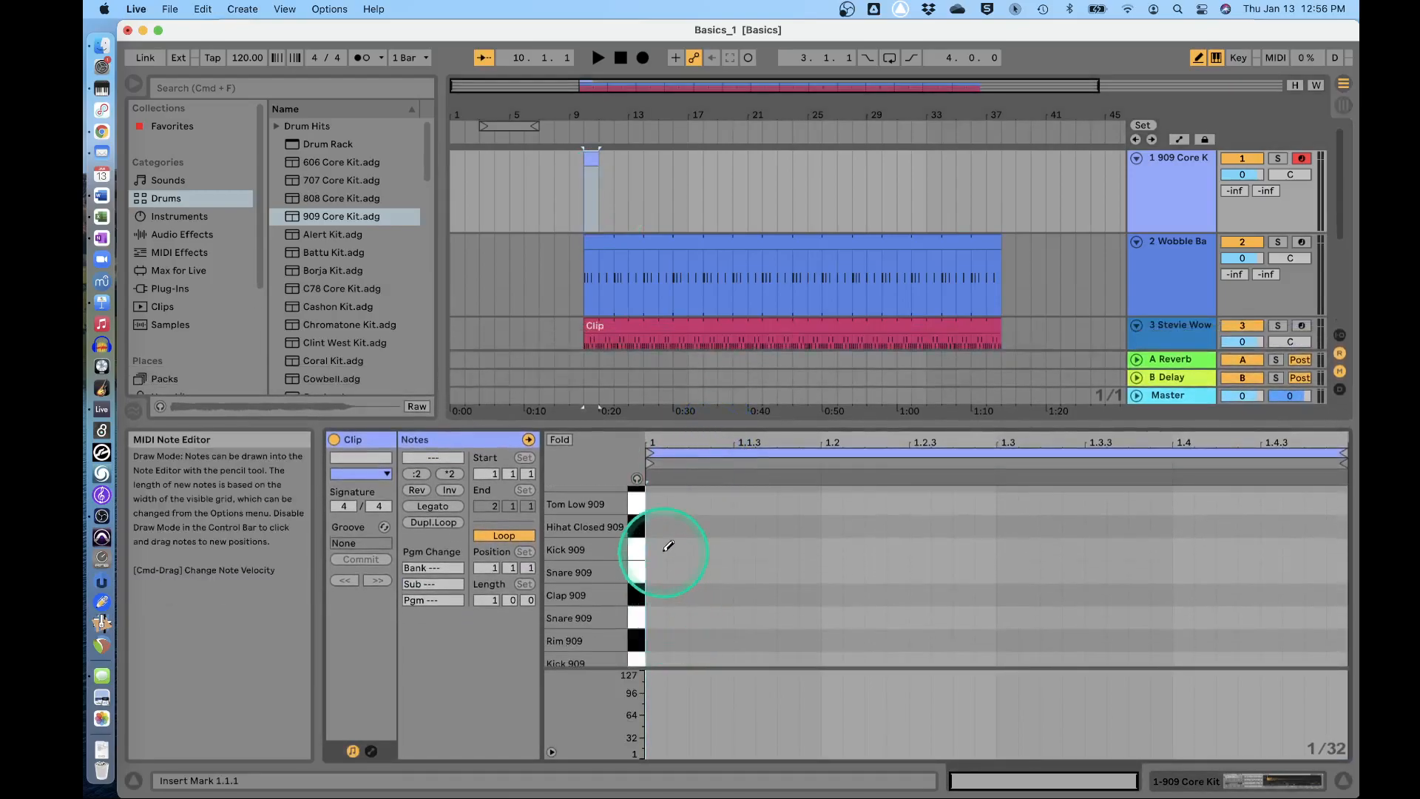
scroll(661, 551, "down", 1)
left_click(669, 654)
left_click(663, 673)
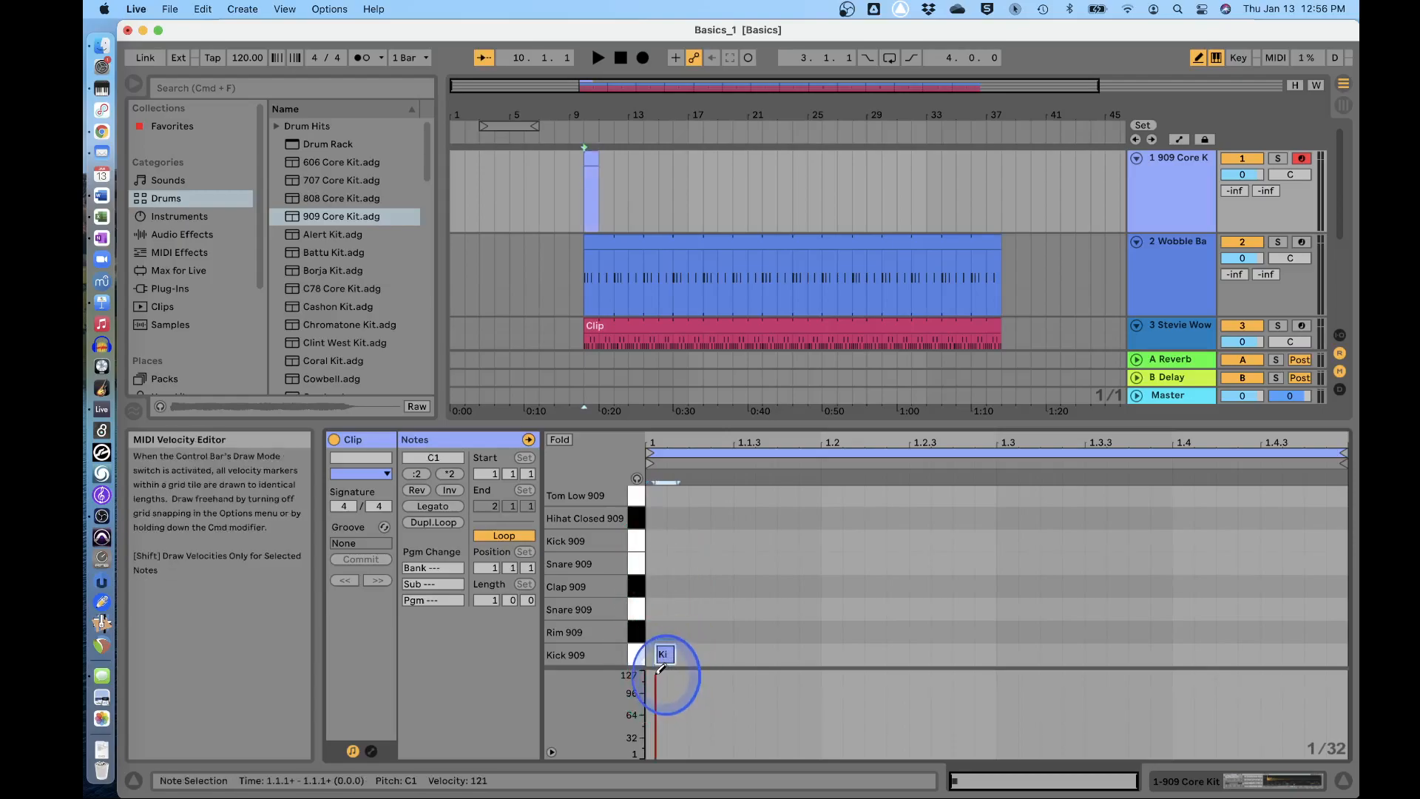
left_click(662, 654)
left_click(659, 653)
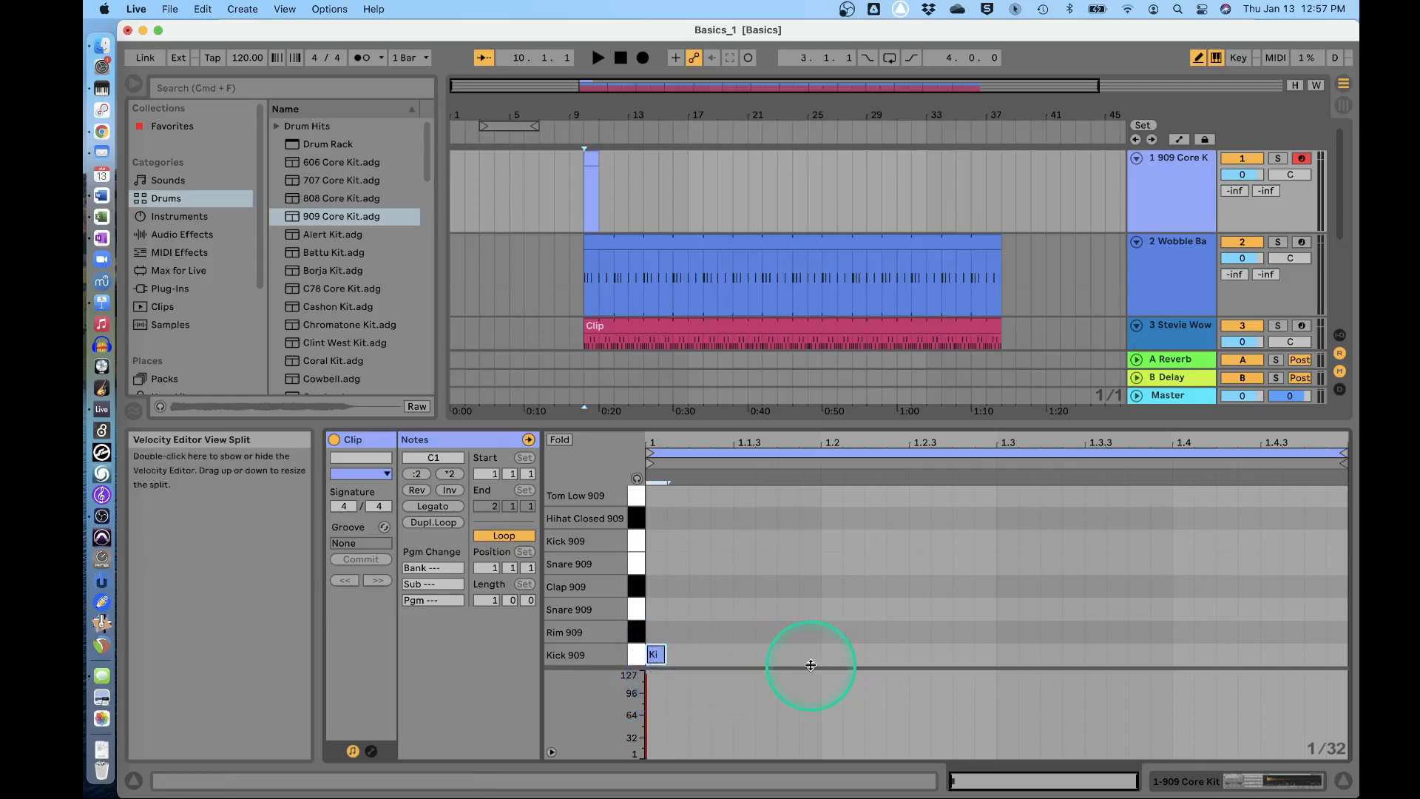
Add Snare 909 notes on beats 1.2 and 1.4 and a Kick 909 on 1.3 at high velocity, and audition the beat
left_click(839, 608)
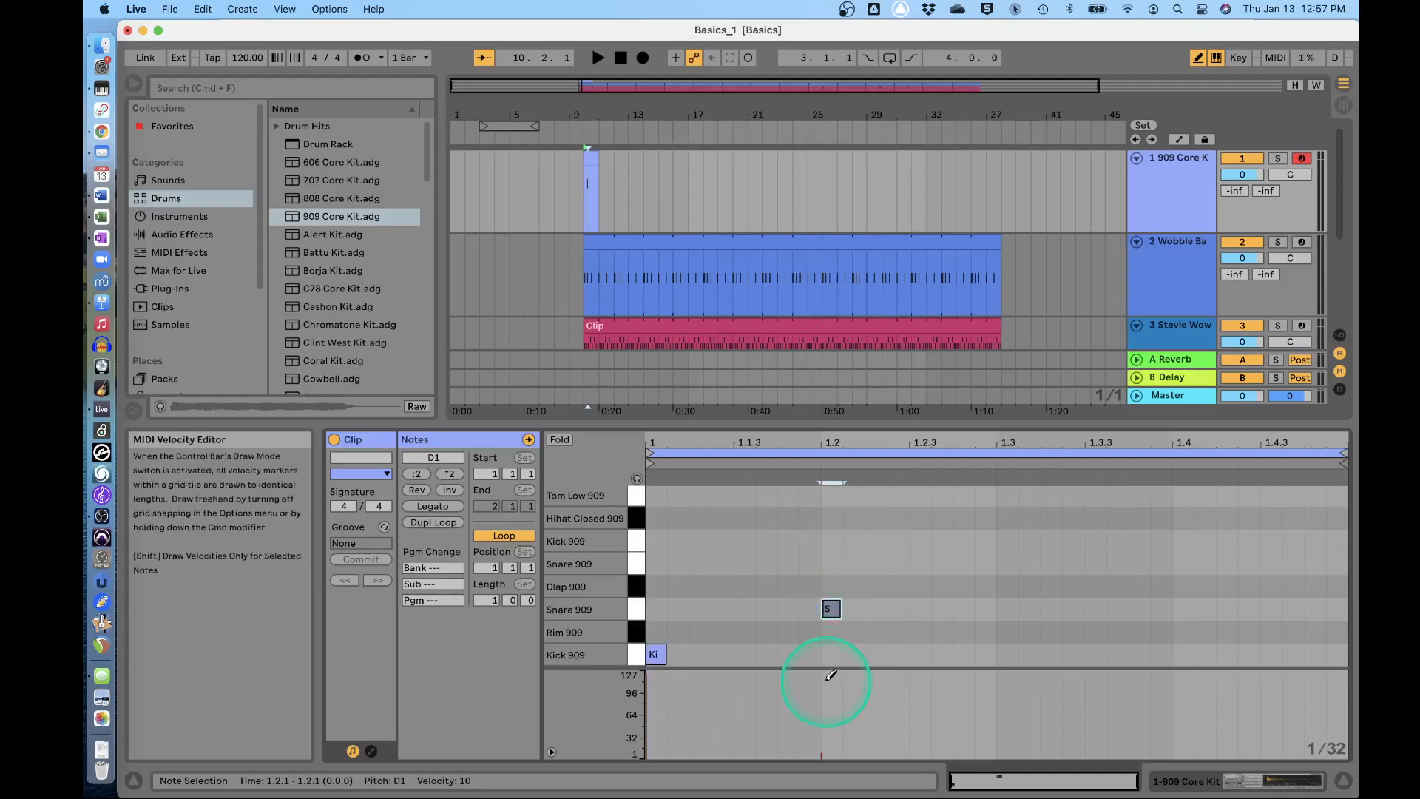
left_click(1007, 654)
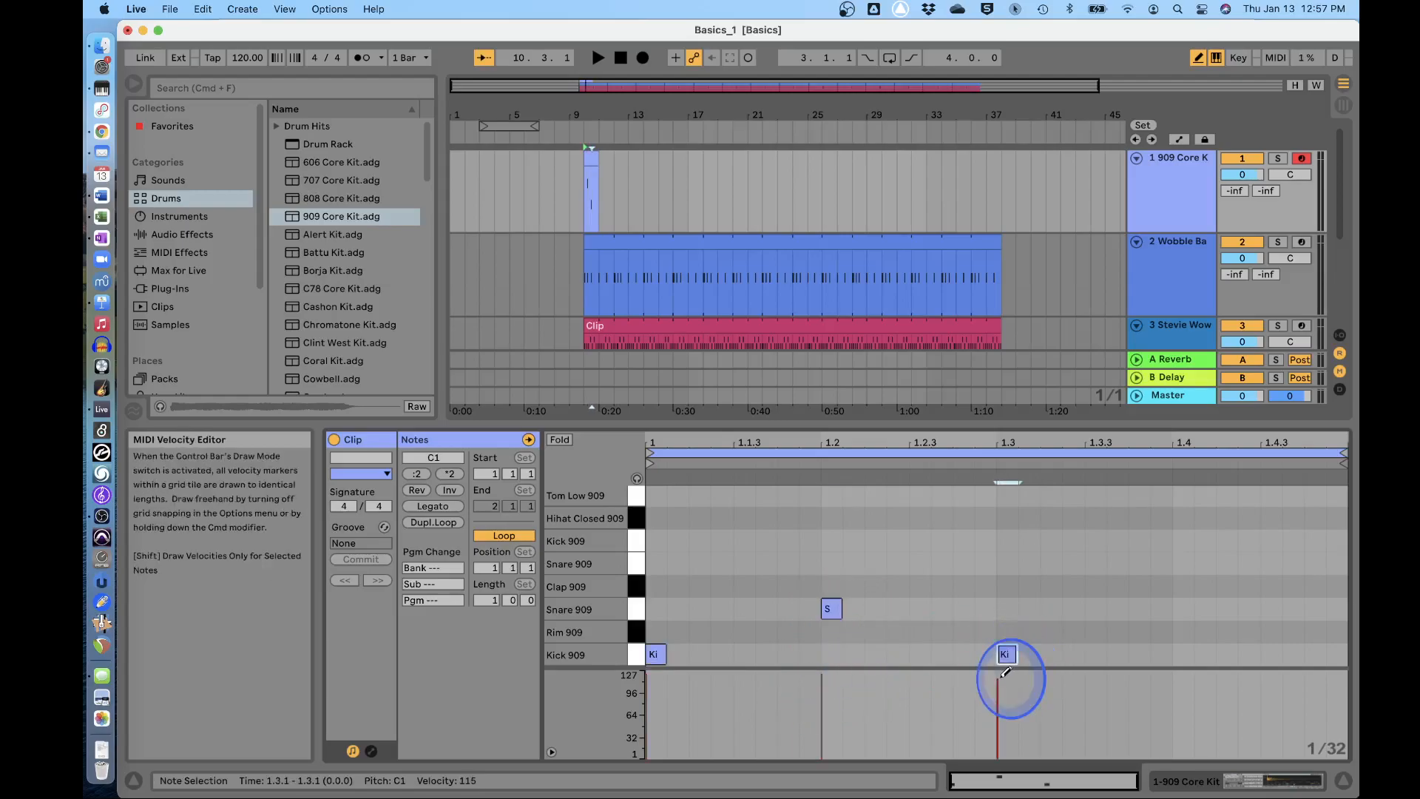
left_click(1183, 673)
key("space")
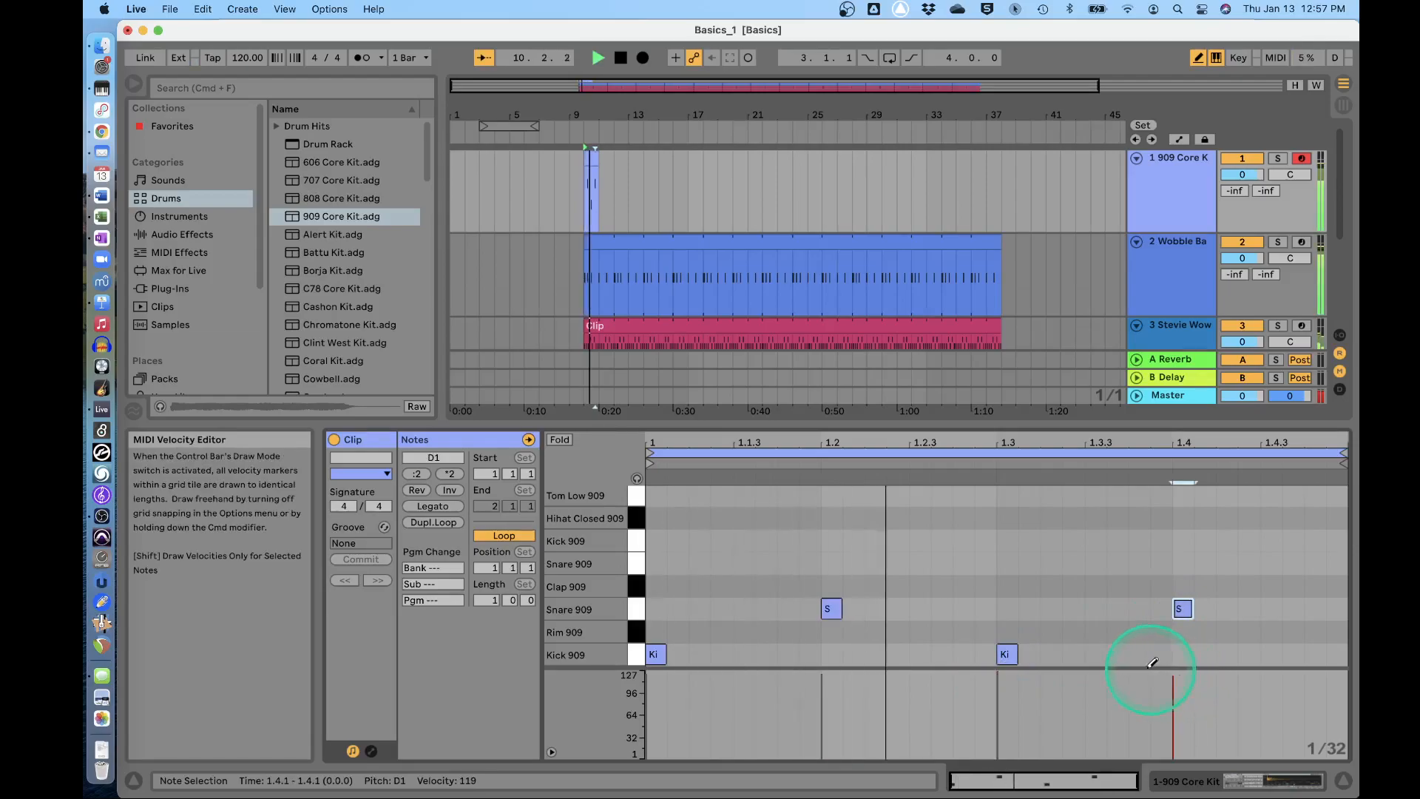
key("space")
Extend the looped drum clip on track 1 to end at bar 38
left_click(634, 200)
left_click_drag(600, 160, 825, 174)
left_click_drag(967, 175, 1004, 176)
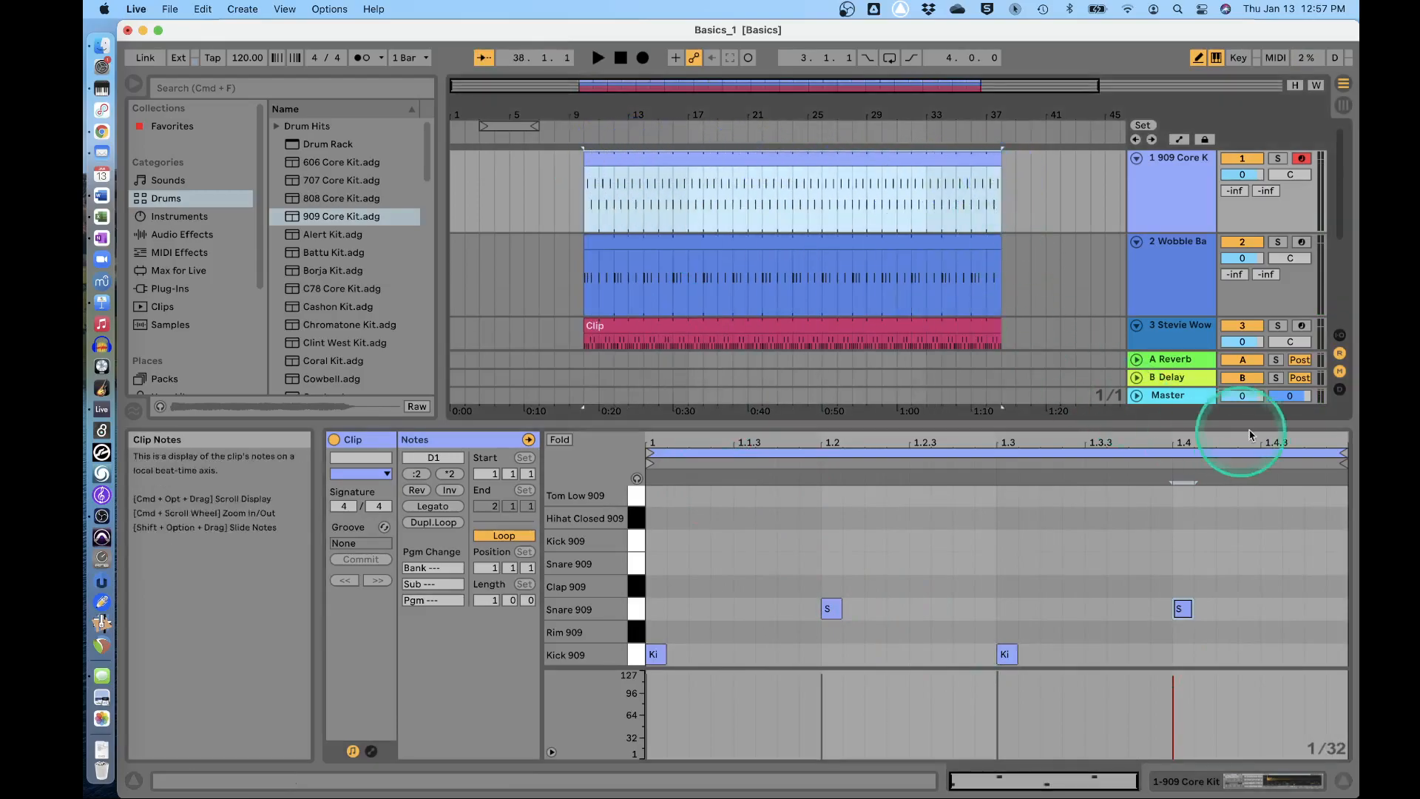
Try a full bar of 1/64 closed hi-hat notes in the drum clip, listen to it, and undo it
left_click(1343, 454)
left_click_drag(1342, 454, 1260, 455)
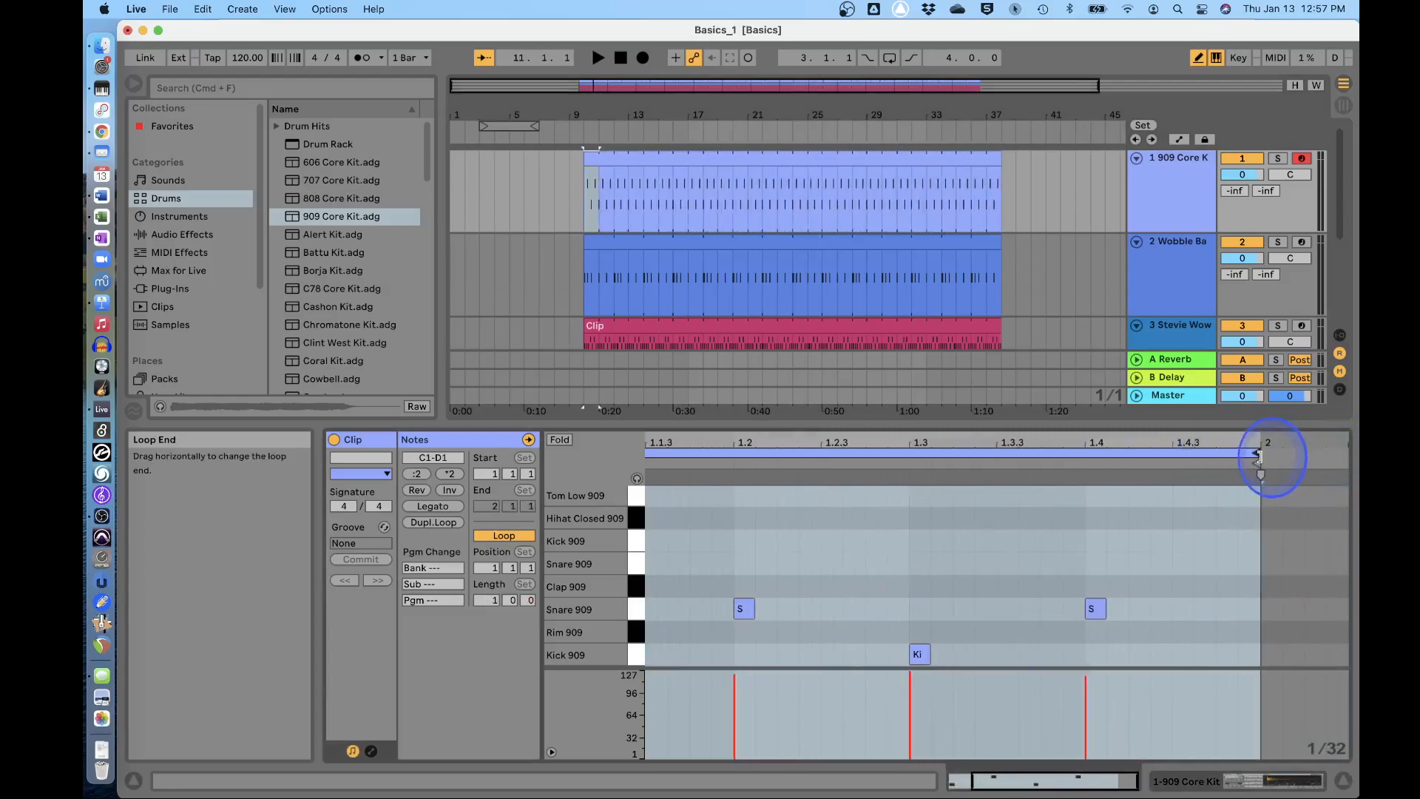
scroll(830, 548, "left", 3)
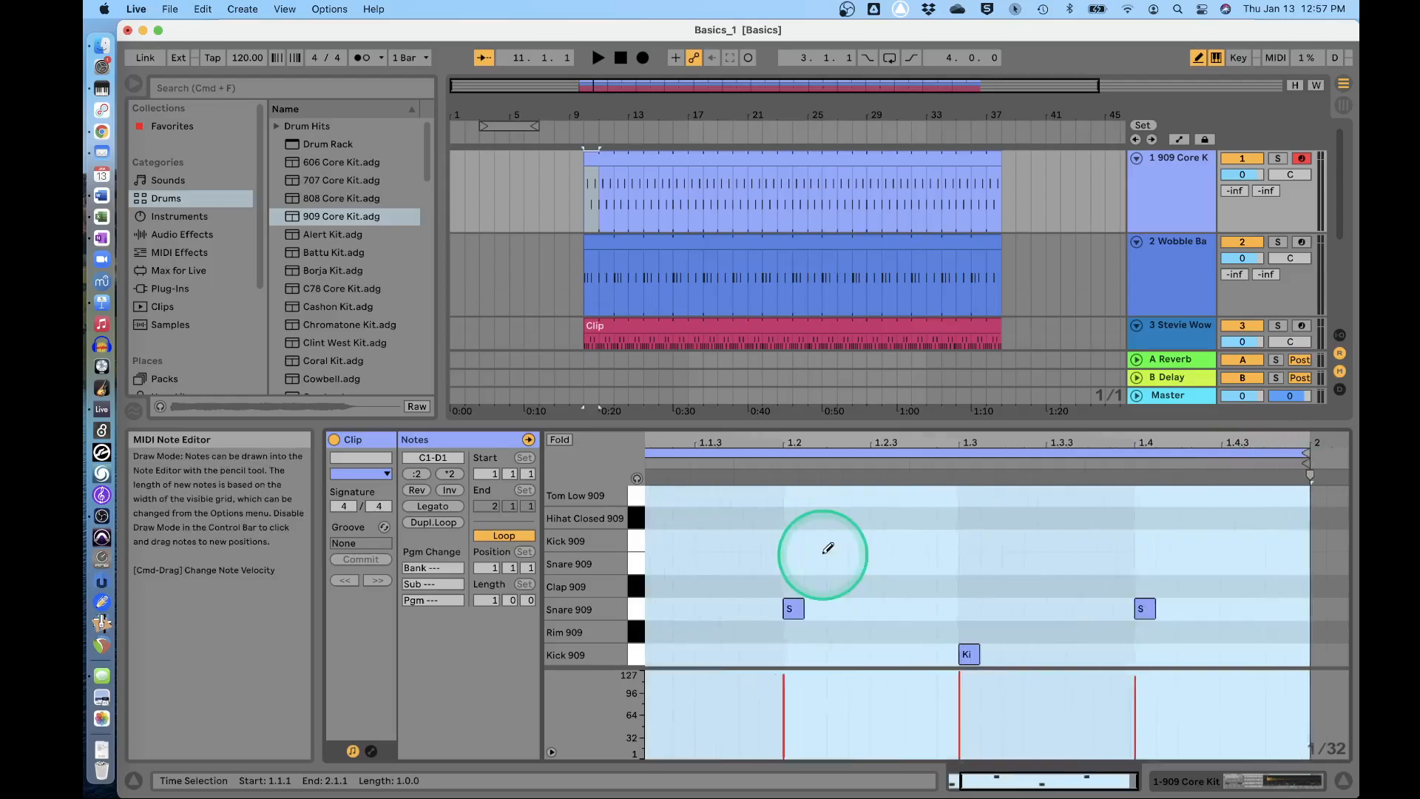
scroll(704, 570, "up", 2)
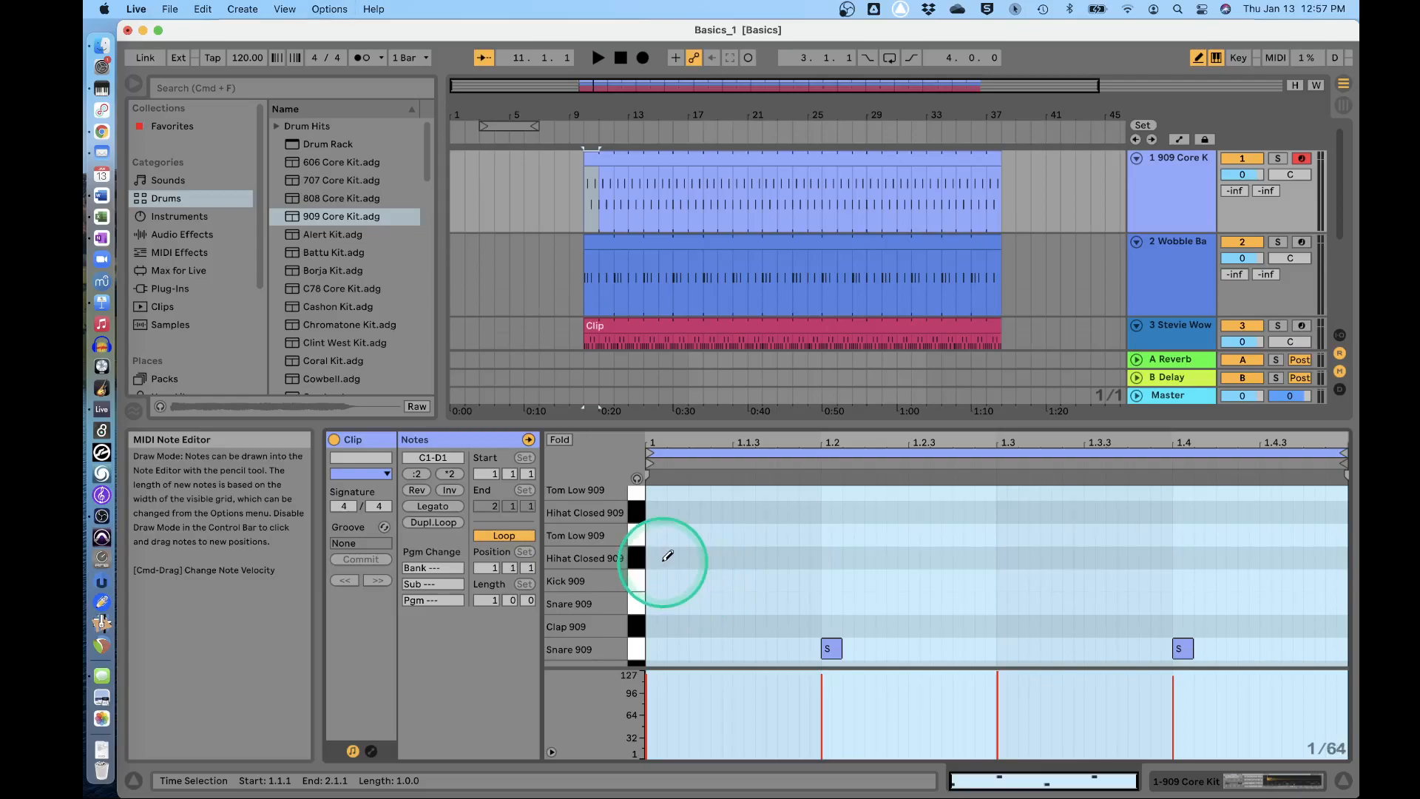
left_click_drag(661, 555, 1326, 558)
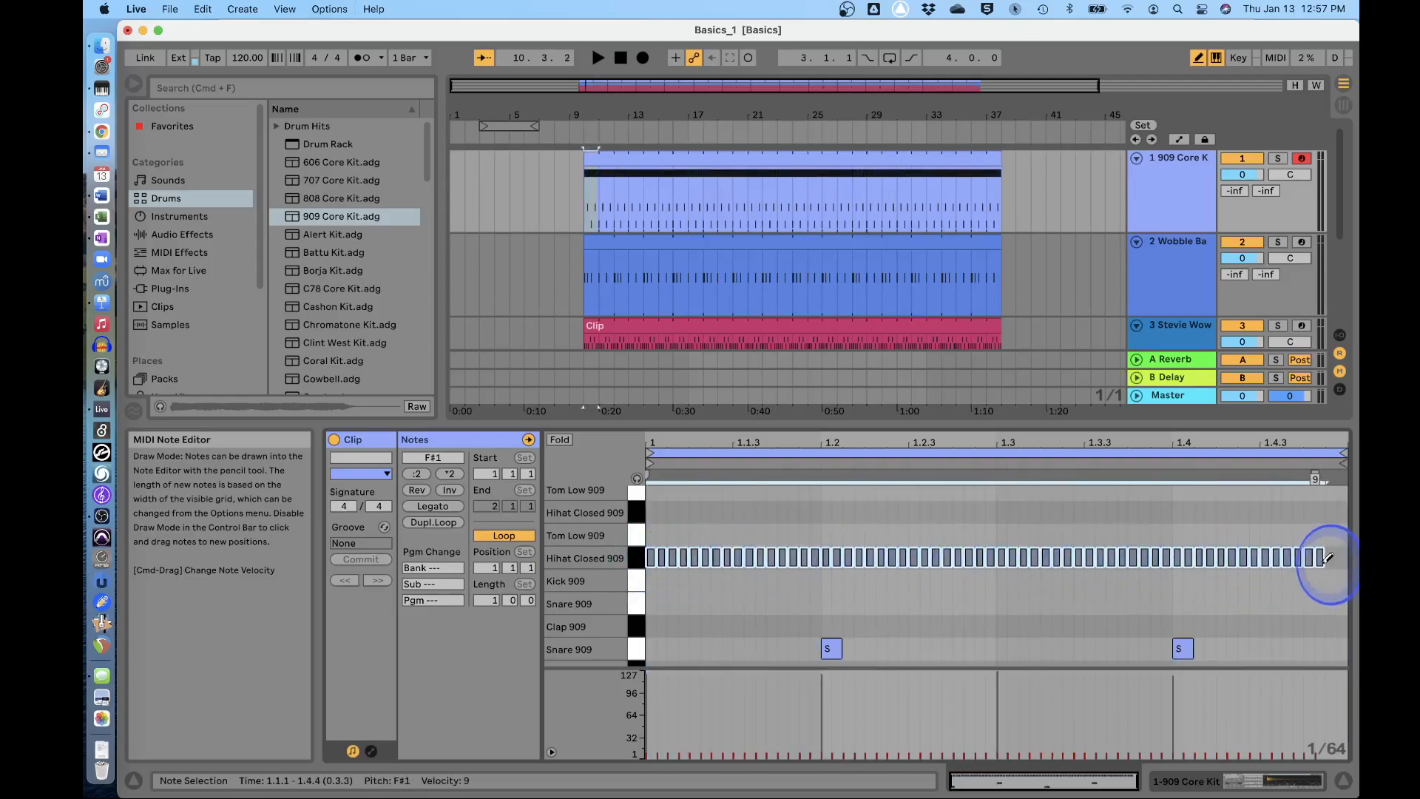
key("space")
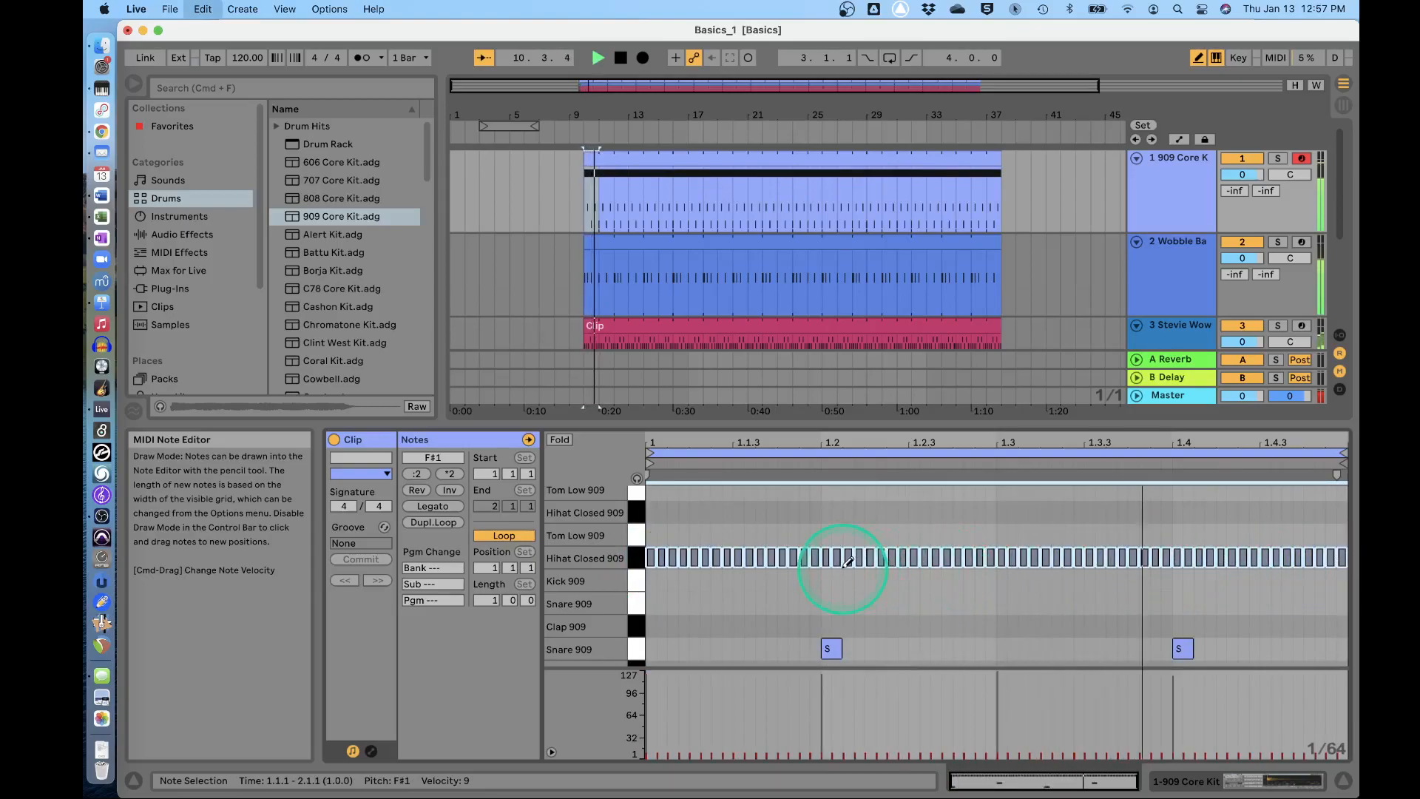
key("super+z")
key("space")
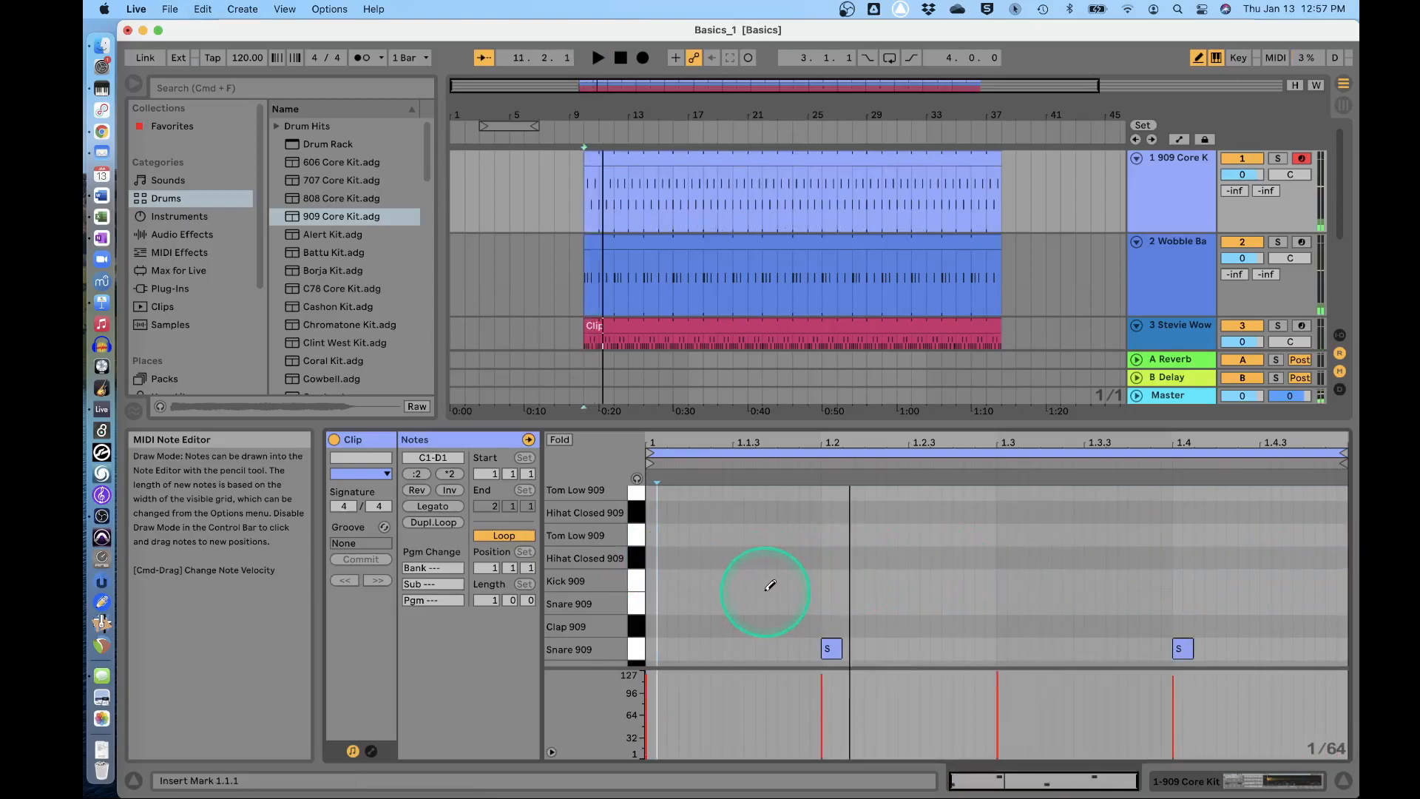
Fill the Hihat Closed 909 row (F#1) with 1/32 notes across the whole bar and listen to the pattern
left_click_drag(663, 554, 1336, 567)
key("space")
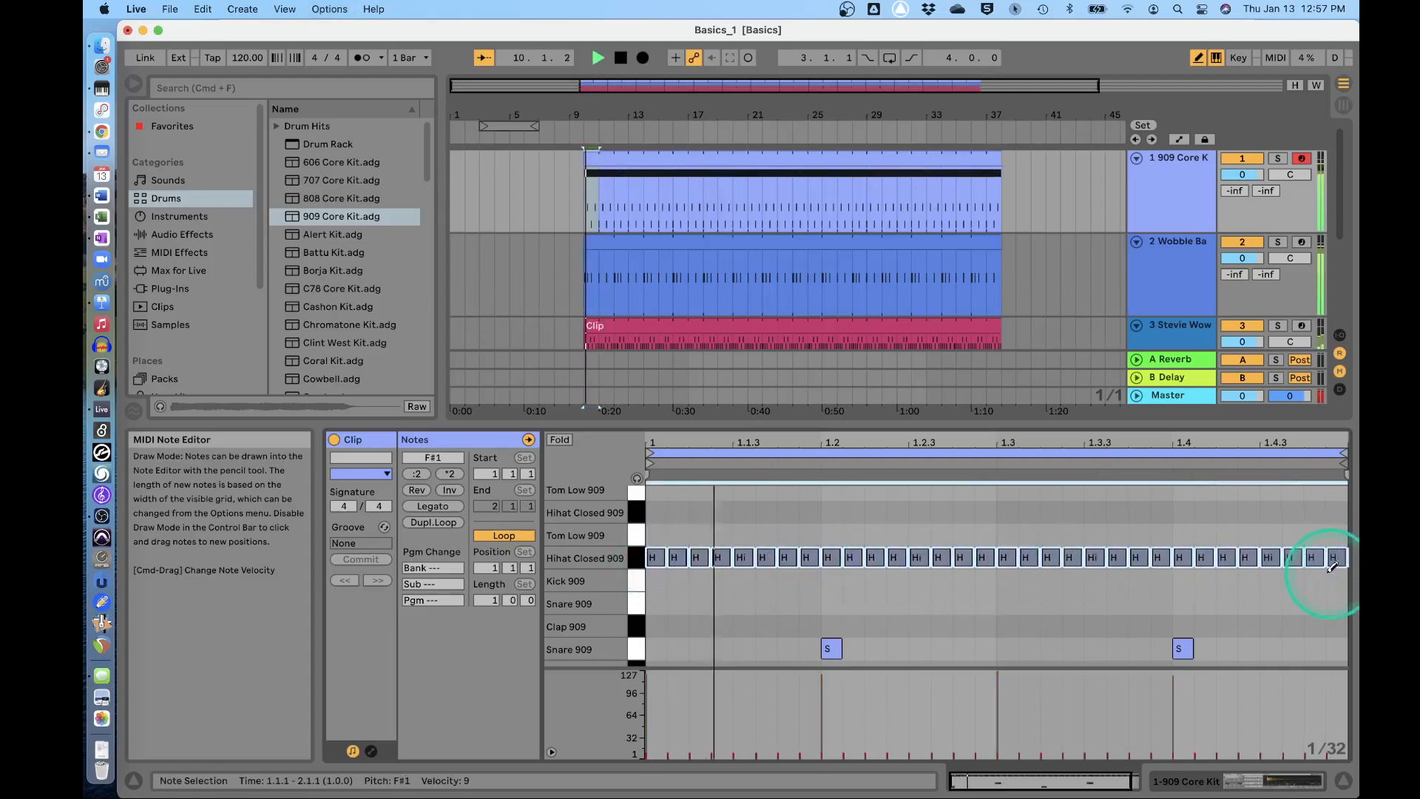
key("space")
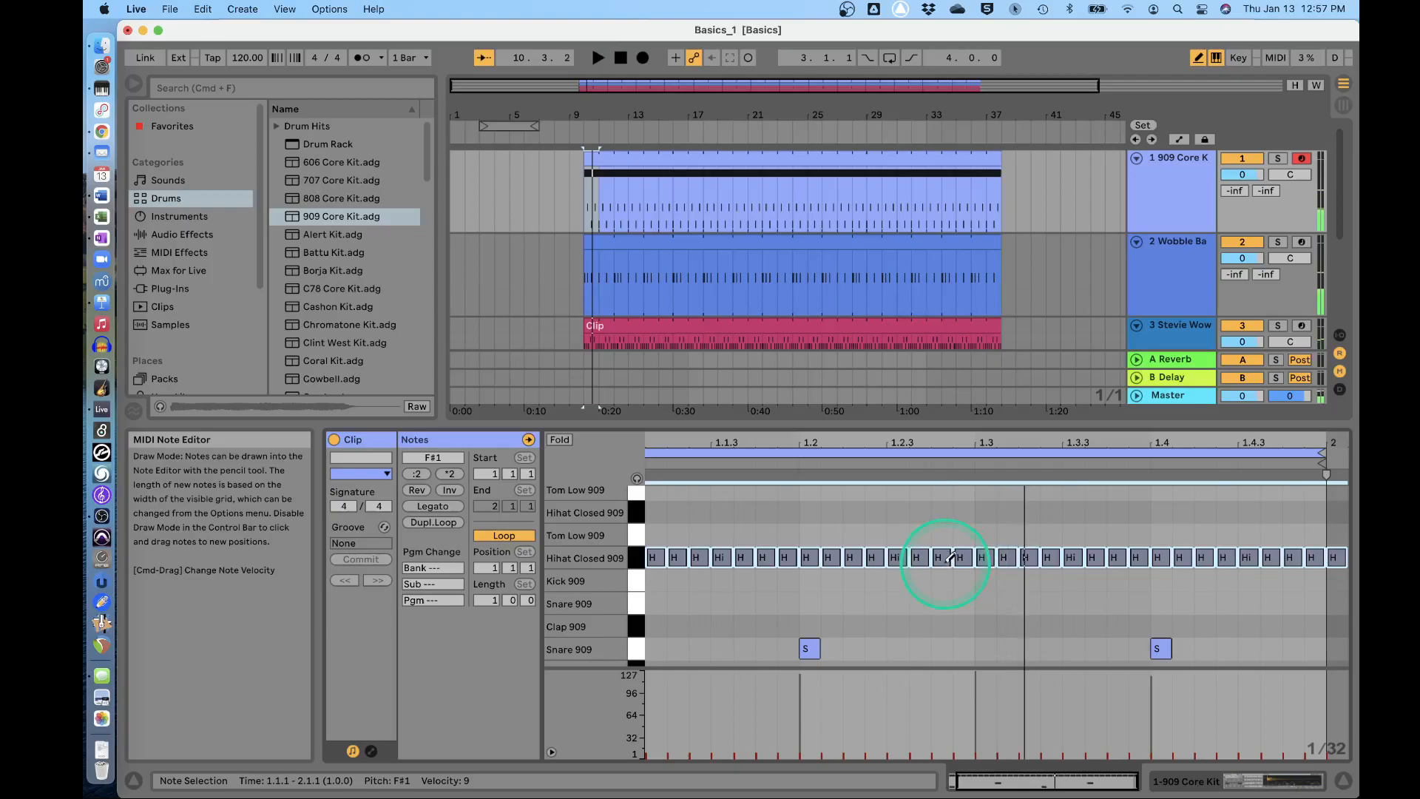
Try a full bar of 1/32 triplet closed hi-hat notes in place of the straight ones, listen to it, and undo it
key("super+z")
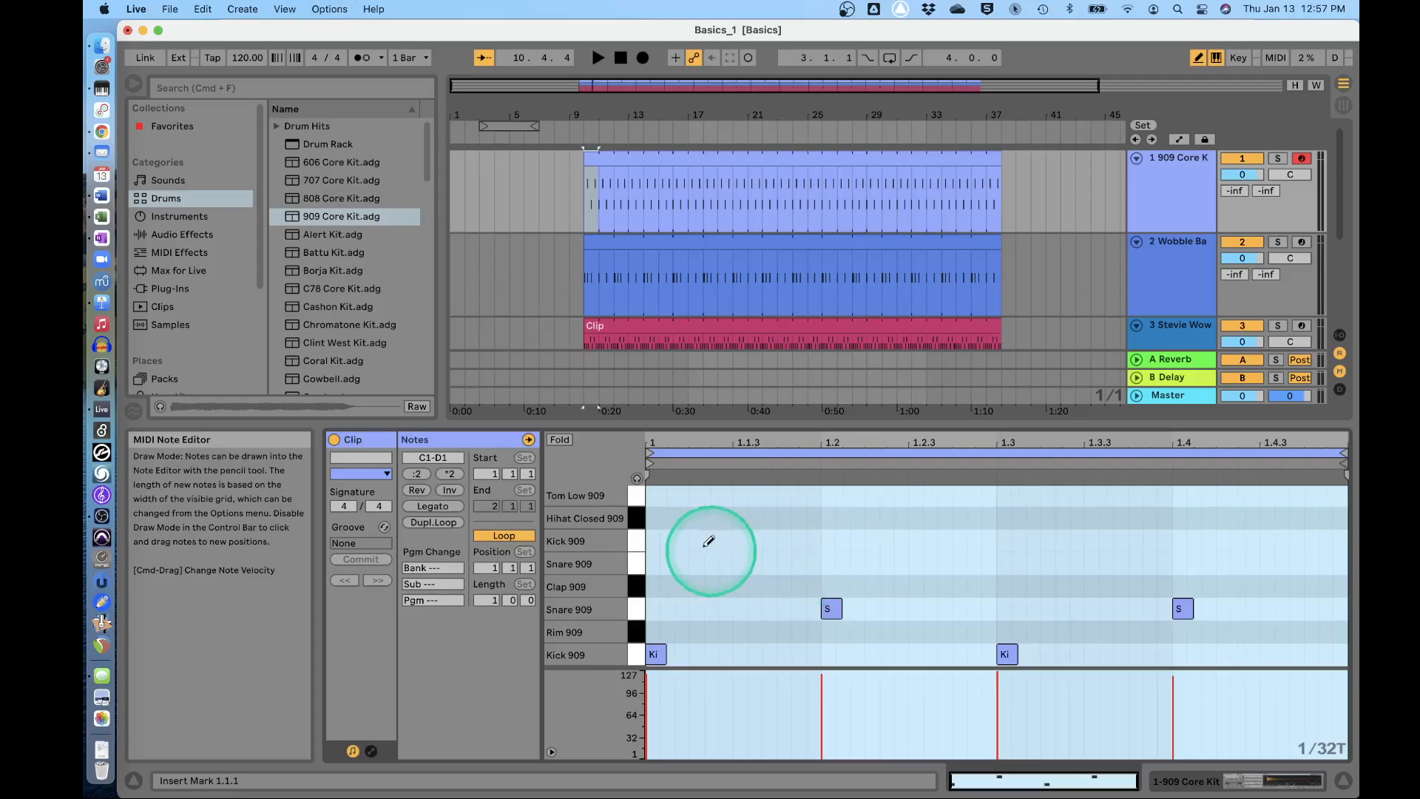
left_click_drag(656, 513, 1348, 522)
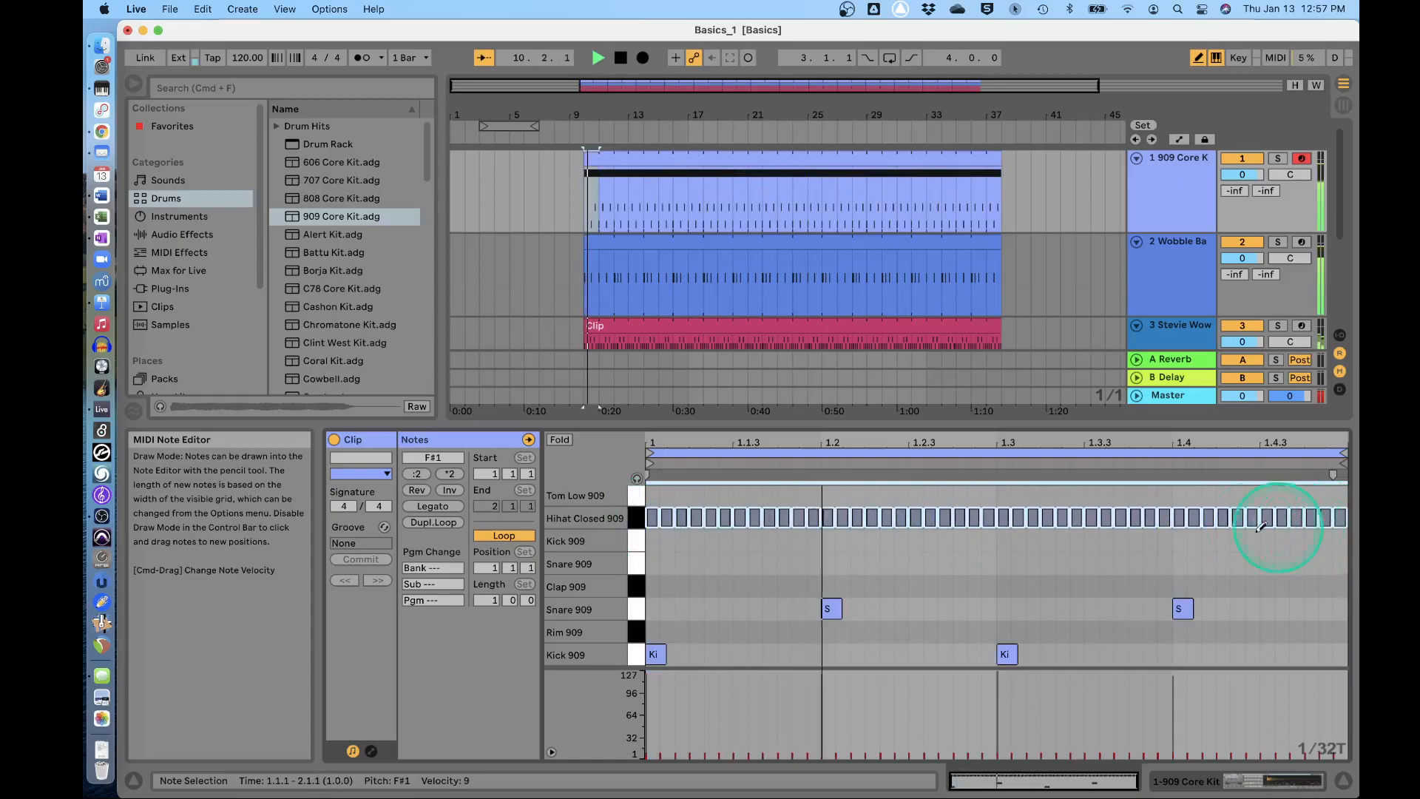
key("super+z")
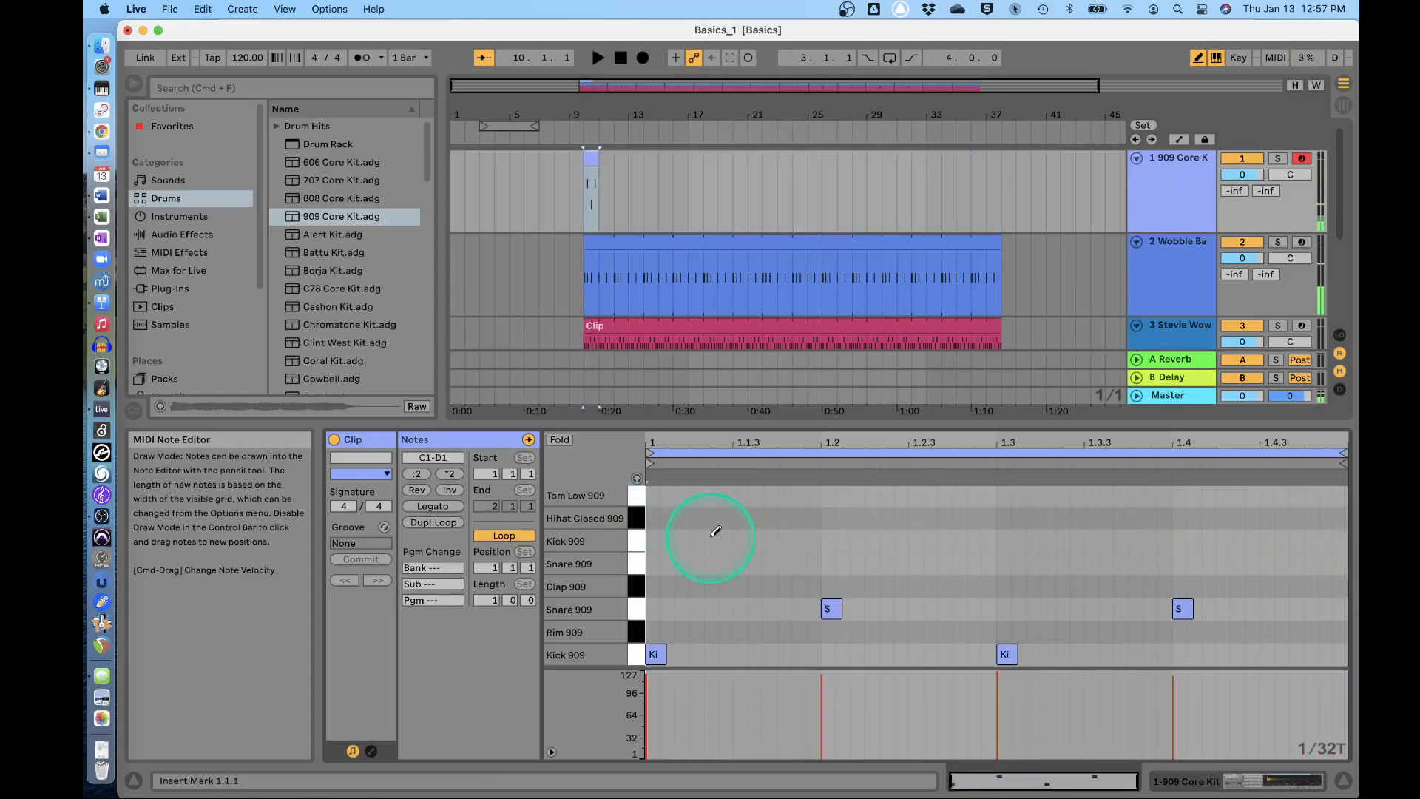
Try 1/8 triplet notes across the whole bar in the Hihat Closed 909 row (F#1) and listen to the pattern
scroll(706, 554, "up", 2)
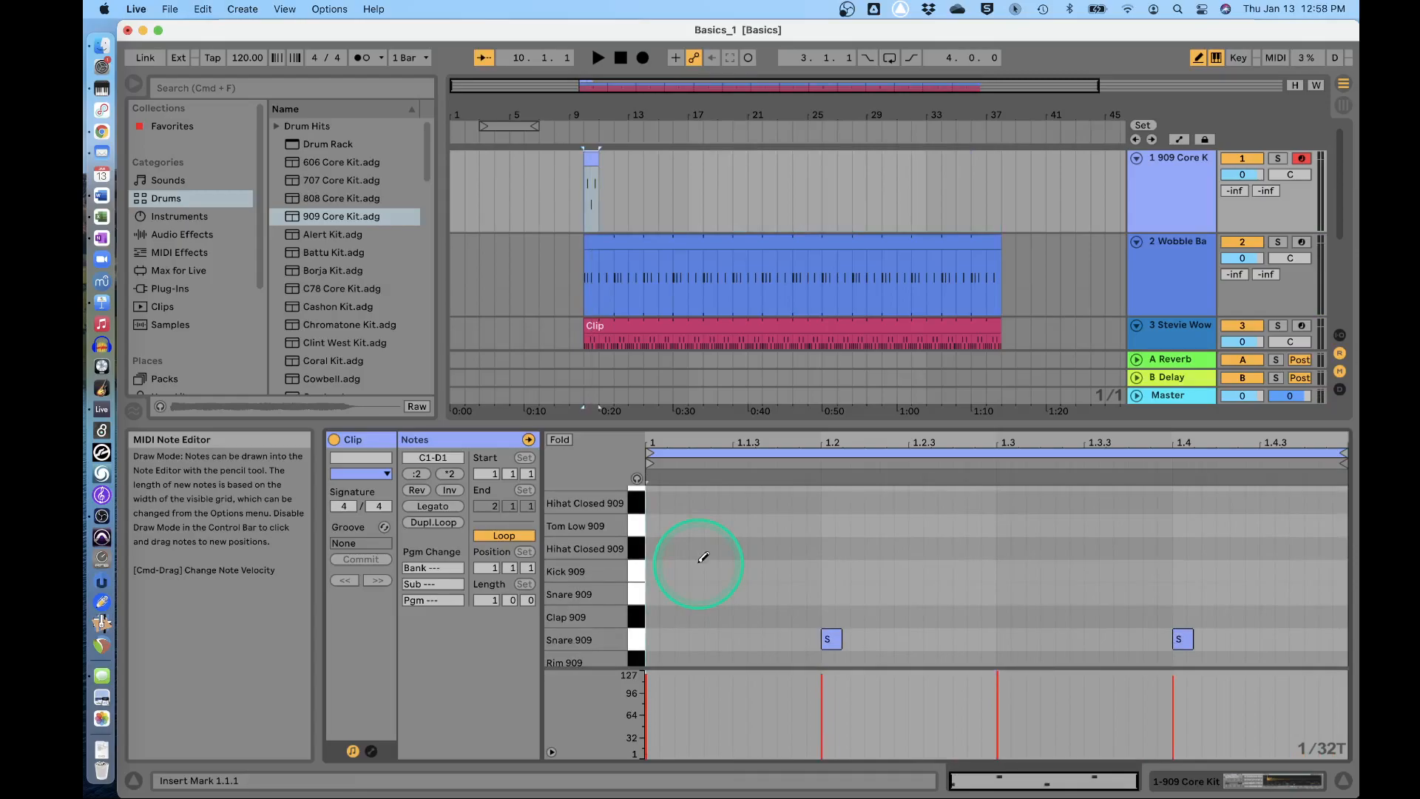
left_click(1237, 442)
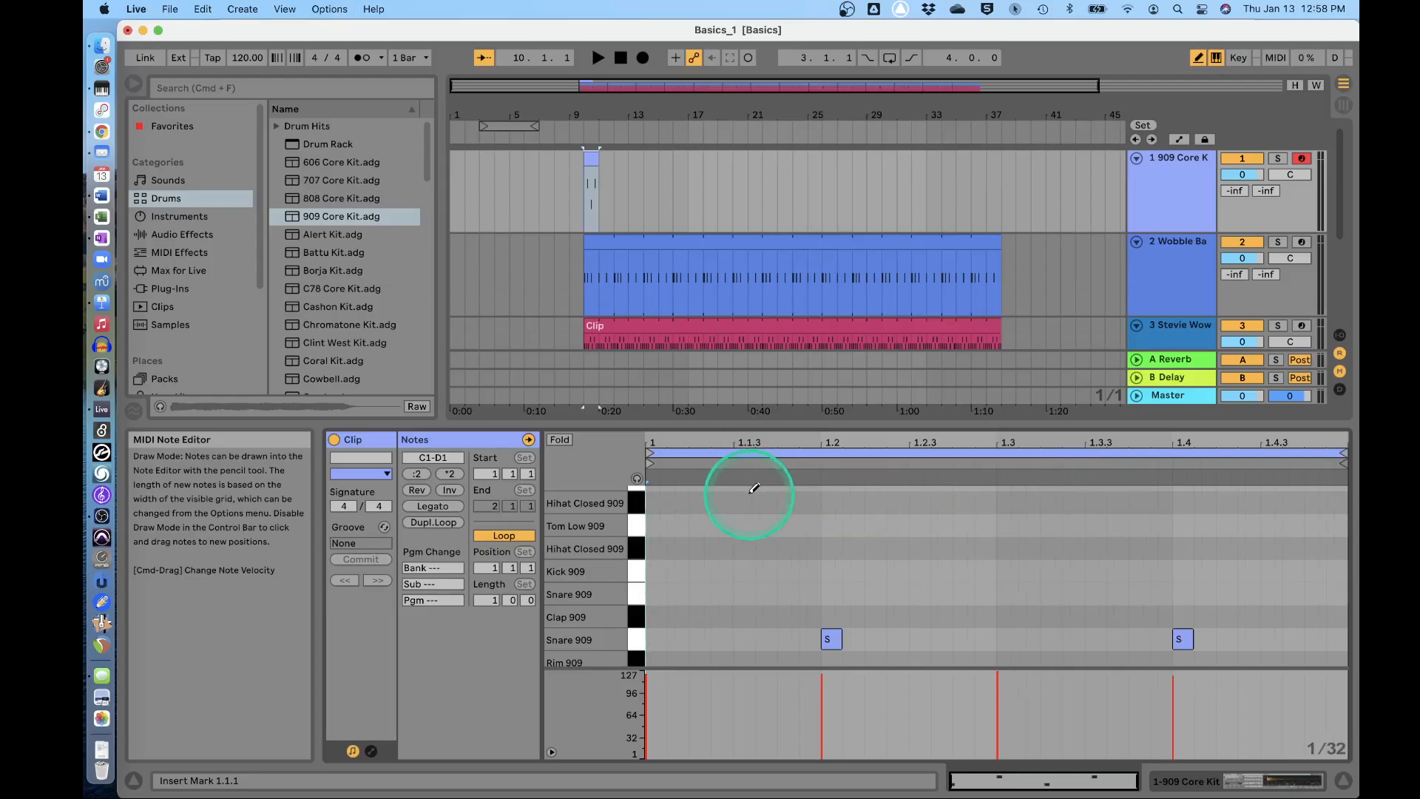
key("super+2")
mouse_move(669, 544)
left_mouse_down()
mouse_move(1325, 562)
mouse_move(1293, 556)
left_mouse_up()
key("space")
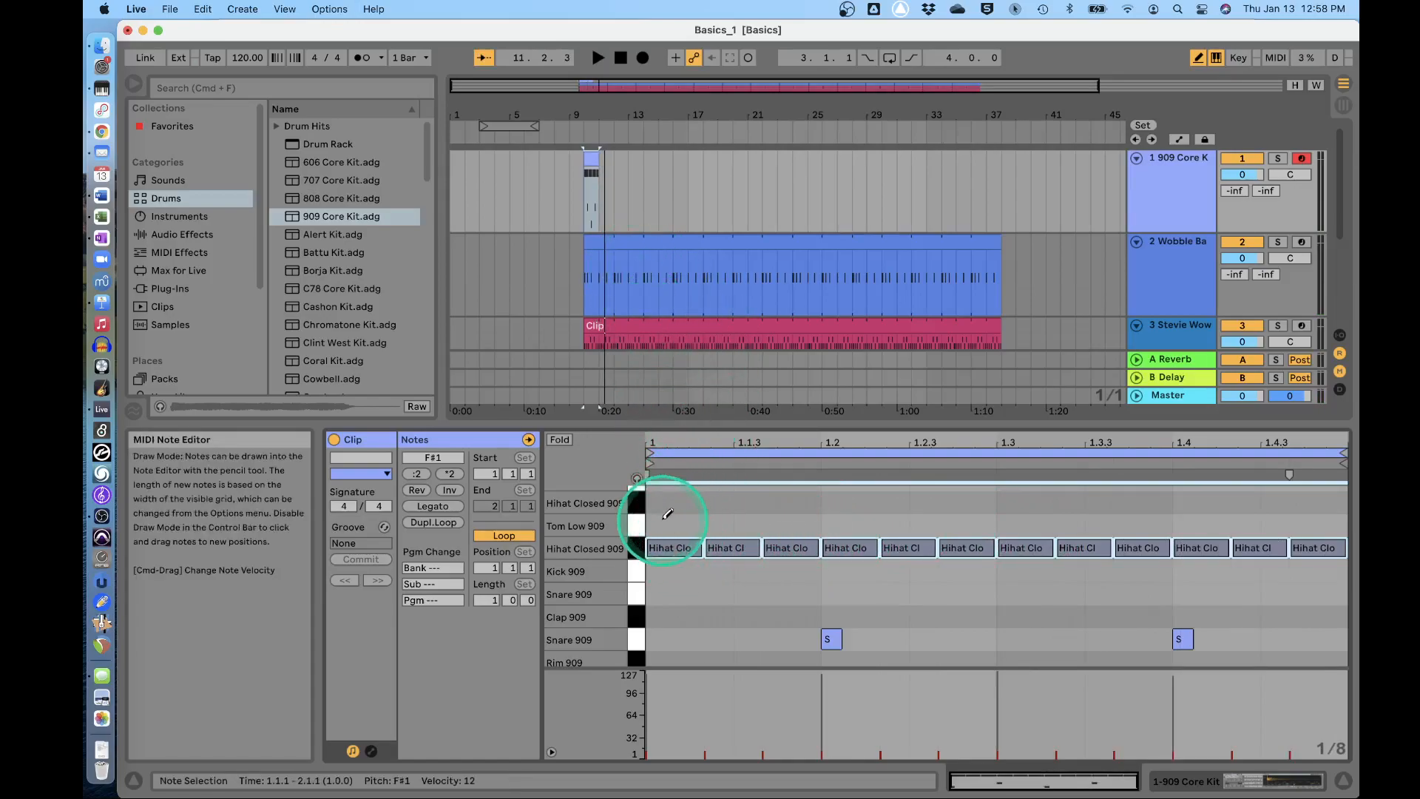
key("space")
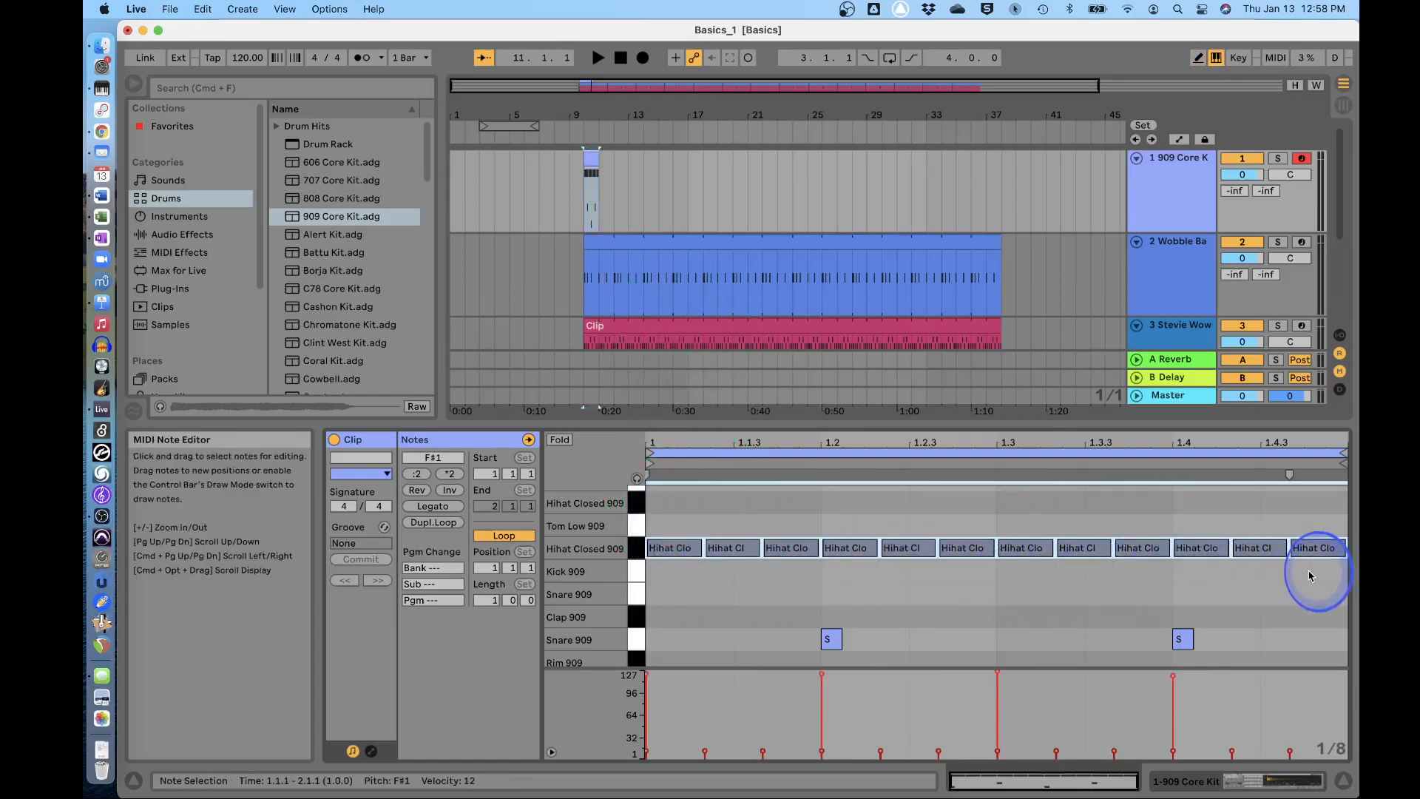
Replace the triplet hi-hats with straight 1/8 Hihat Closed 909 notes across the whole bar and listen to the pattern
key("Delete")
key("b")
left_click_drag(659, 548, 1338, 548)
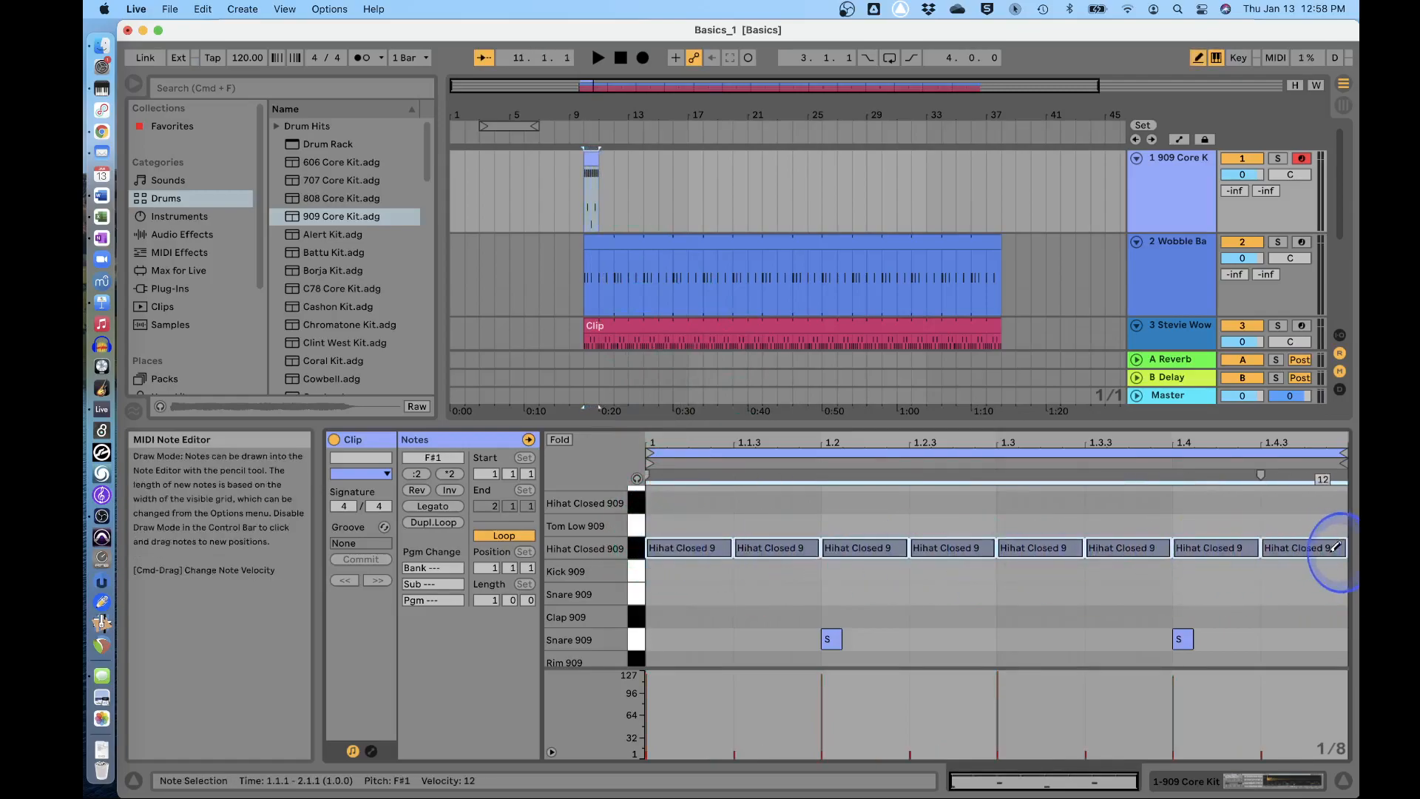
key("space")
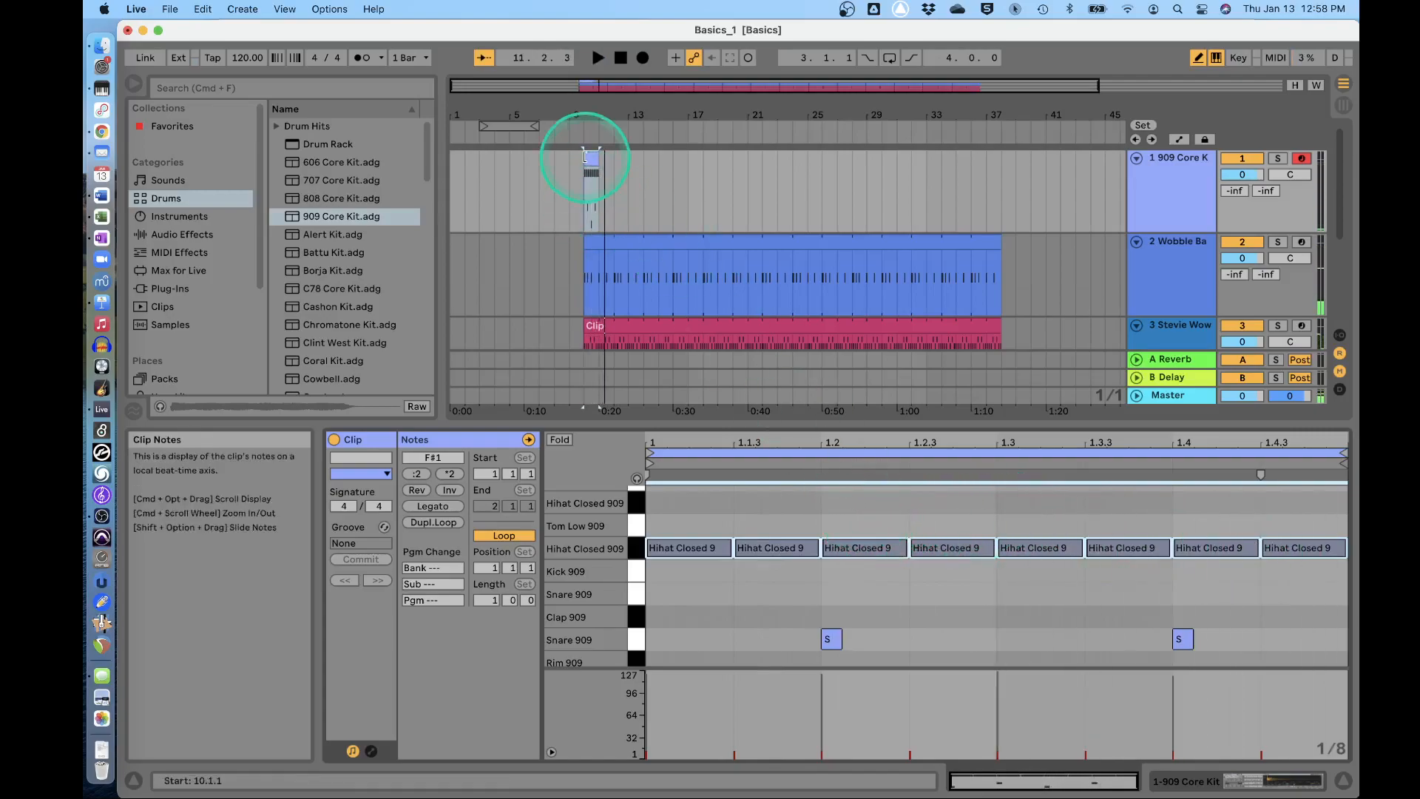
Extend the looped one-bar drum clip on track 1 to end at bar 38 and play the arrangement
left_click_drag(600, 154, 1006, 174)
key("Tab")
key("Tab")
left_click(986, 207)
key("space")
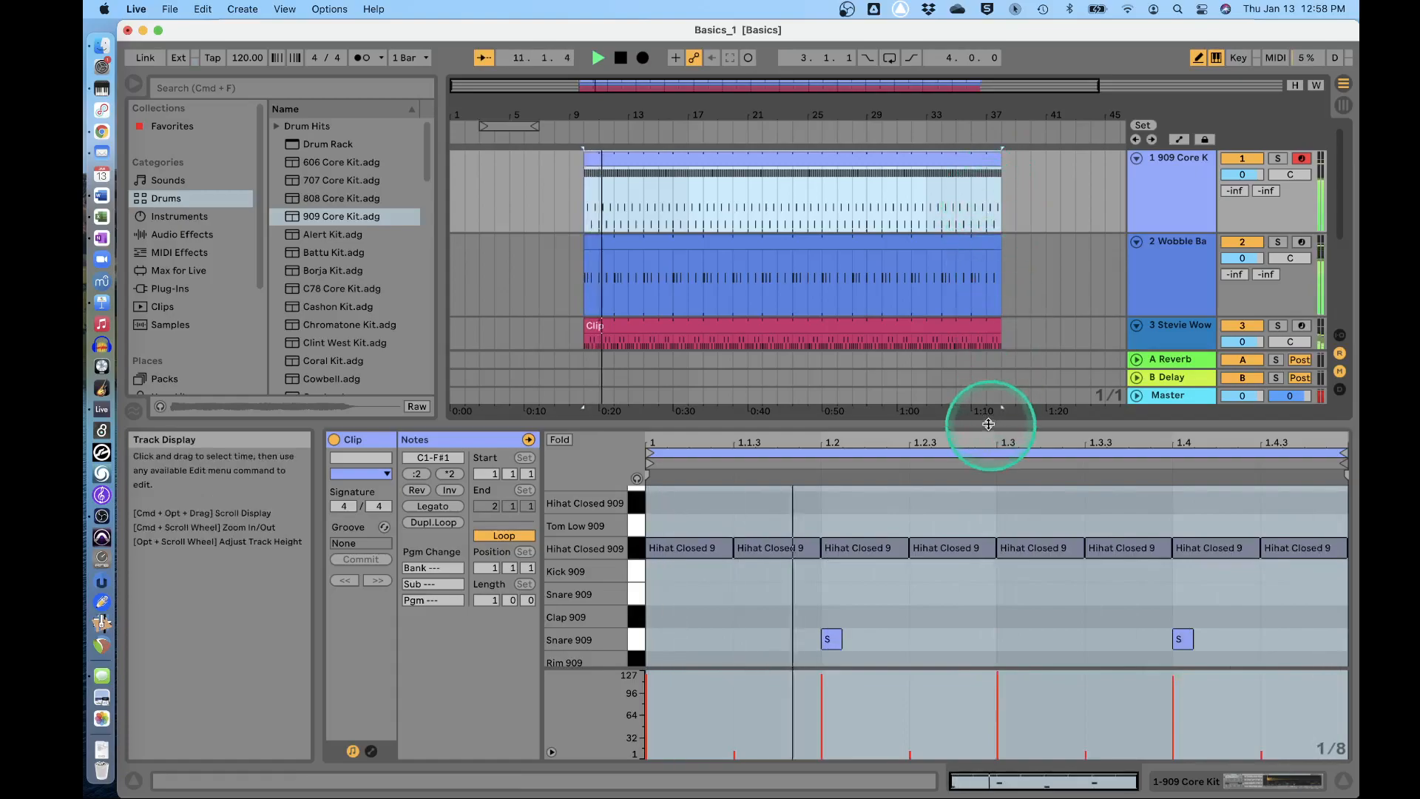
Hide the clip view, stop playback, and set track volumes 1 to 4 to -1.4, -2.0, -2.9 and 0.7
double_click(981, 425)
key("space")
left_click_drag(1240, 268, 1245, 260)
left_click_drag(1243, 340, 1243, 341)
left_click_drag(1243, 425, 1243, 421)
left_click_drag(1244, 175, 1245, 179)
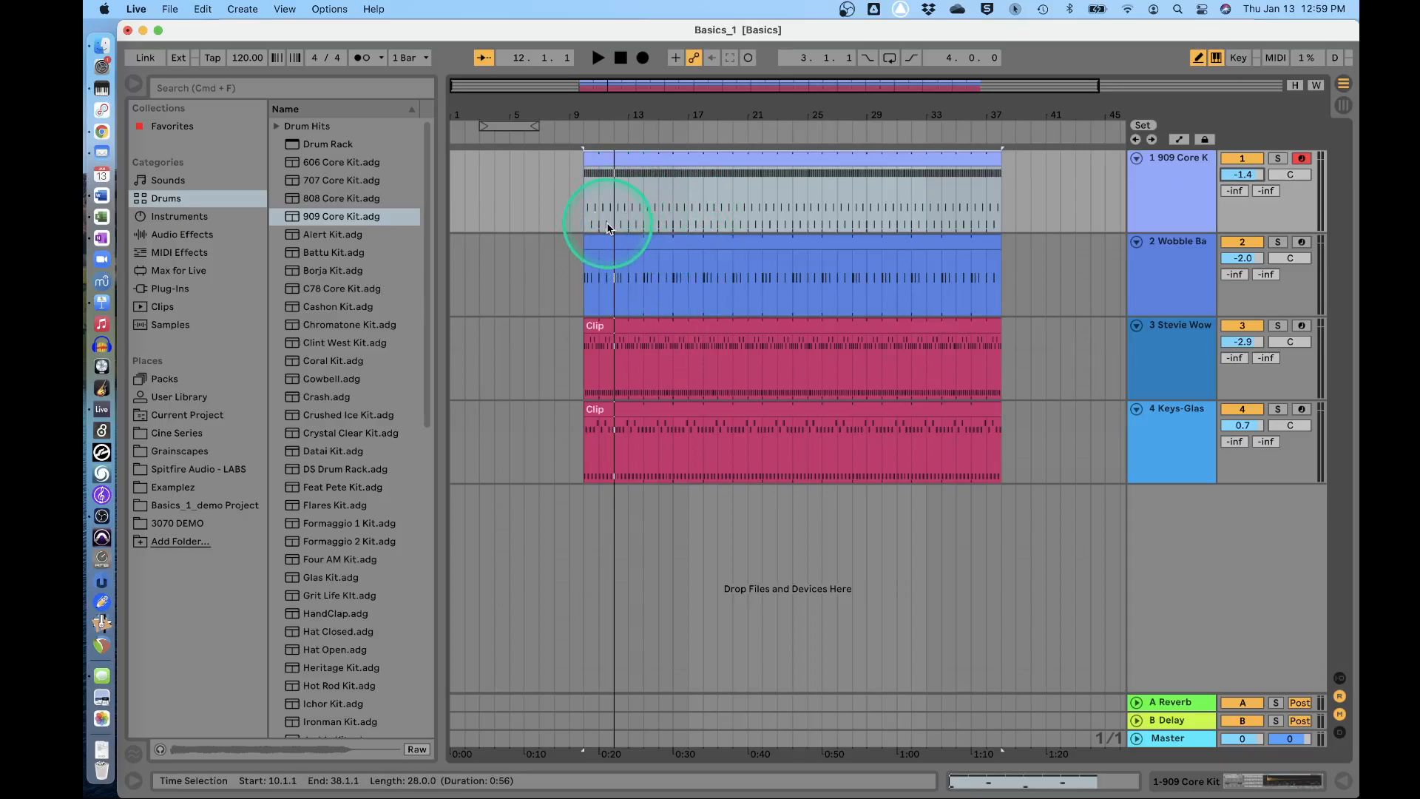
Move the clips on all four tracks together to start at bar 1, and play the opening bars
left_click(628, 159)
left_click(634, 243, "shift")
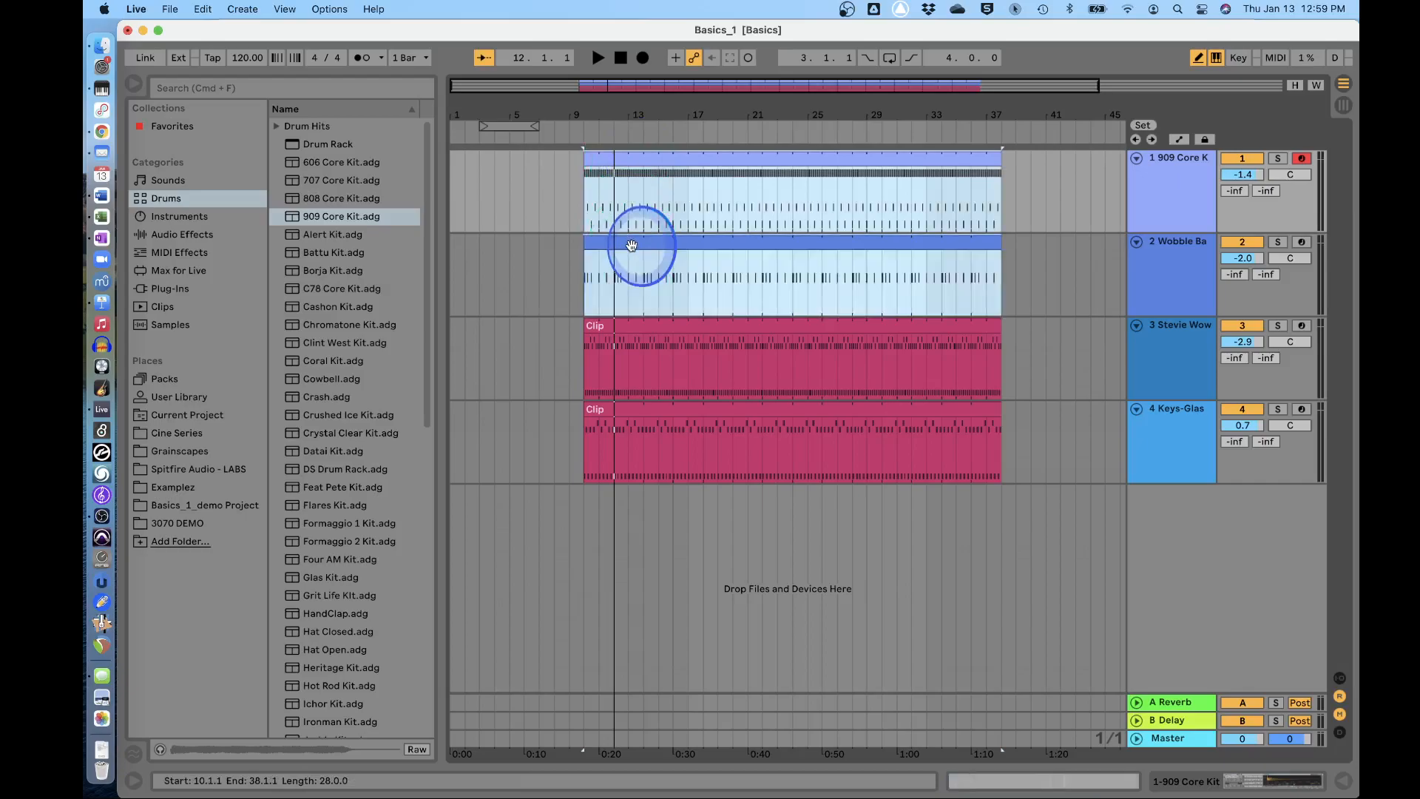
left_click(648, 326, "shift")
left_click(658, 410, "shift")
left_click_drag(653, 159, 521, 157)
key("space")
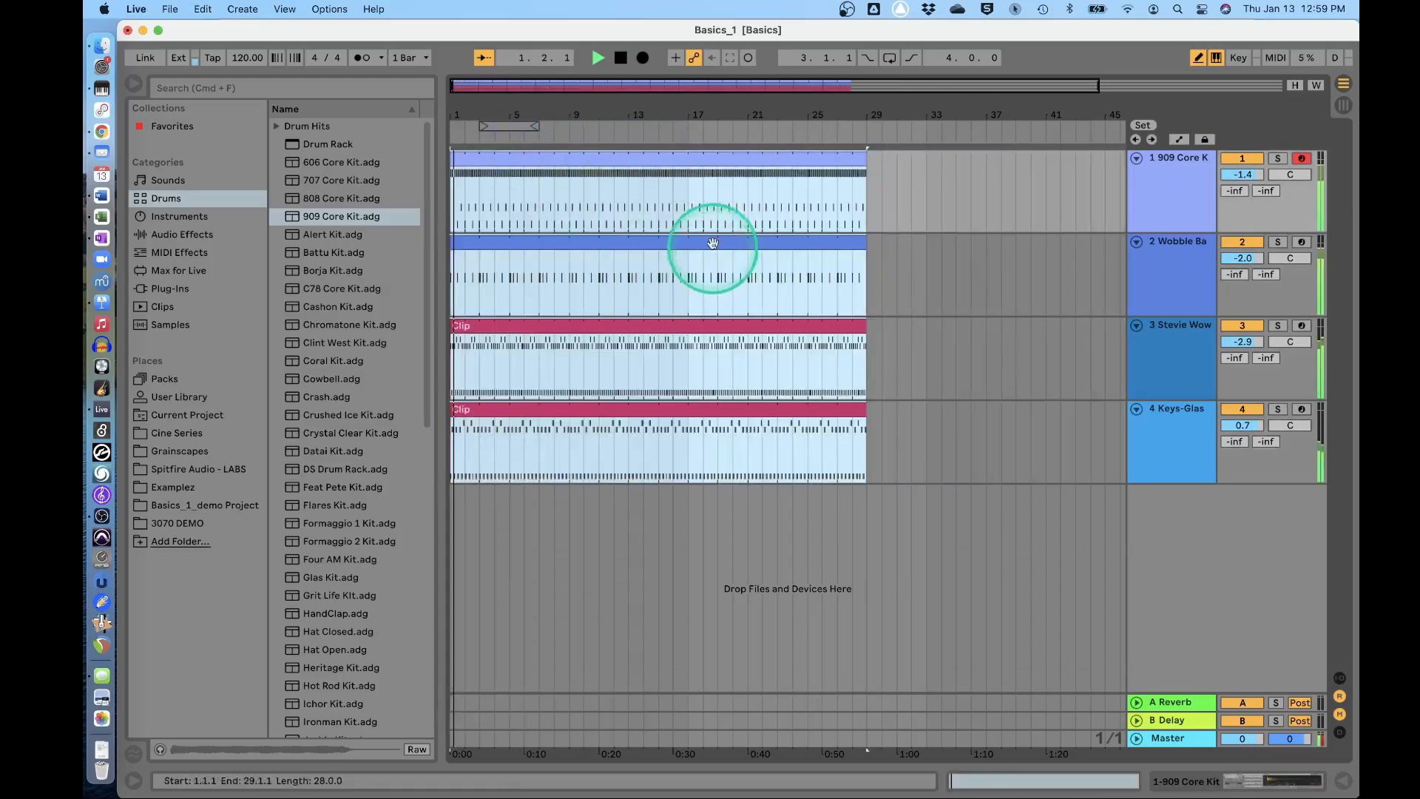
left_click(621, 59)
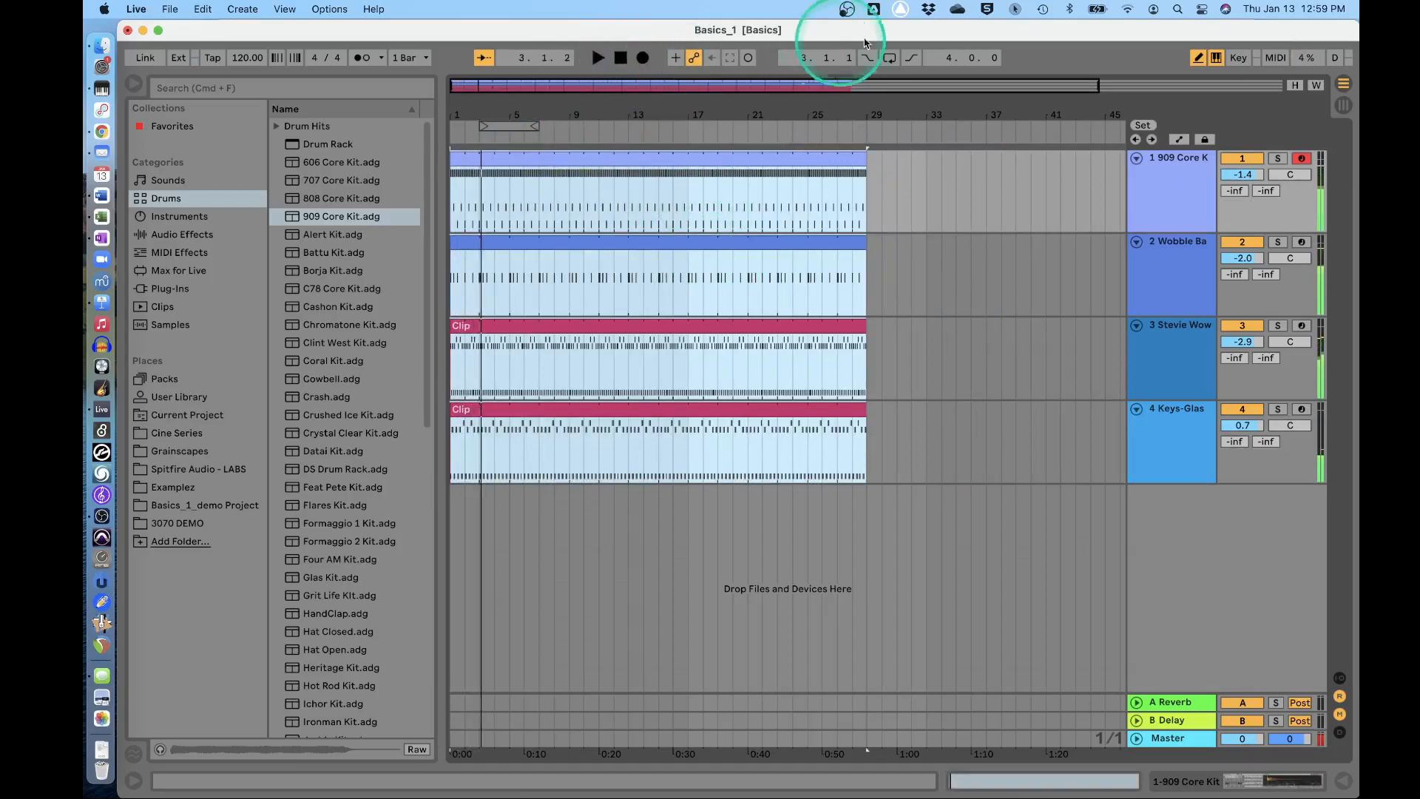
left_click(848, 9)
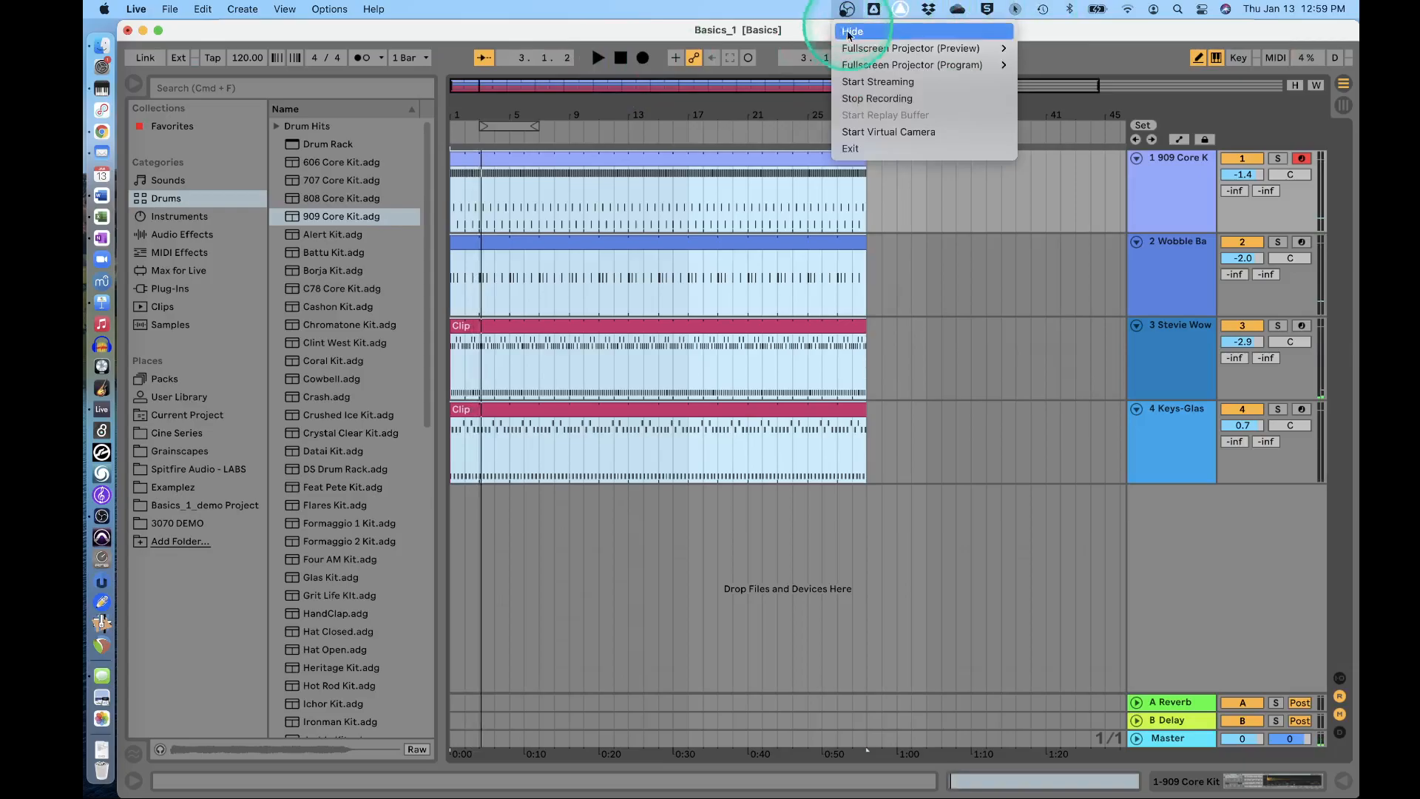